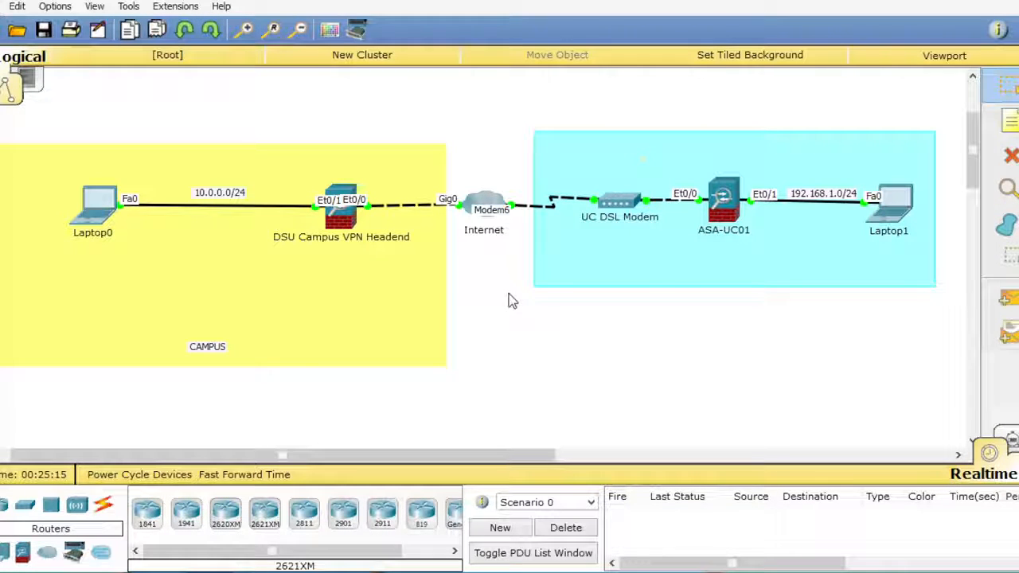
- Open the DSU Campus VPN Headend's command line in a maximized window and advance to a clear prompt
left_click(336, 213)
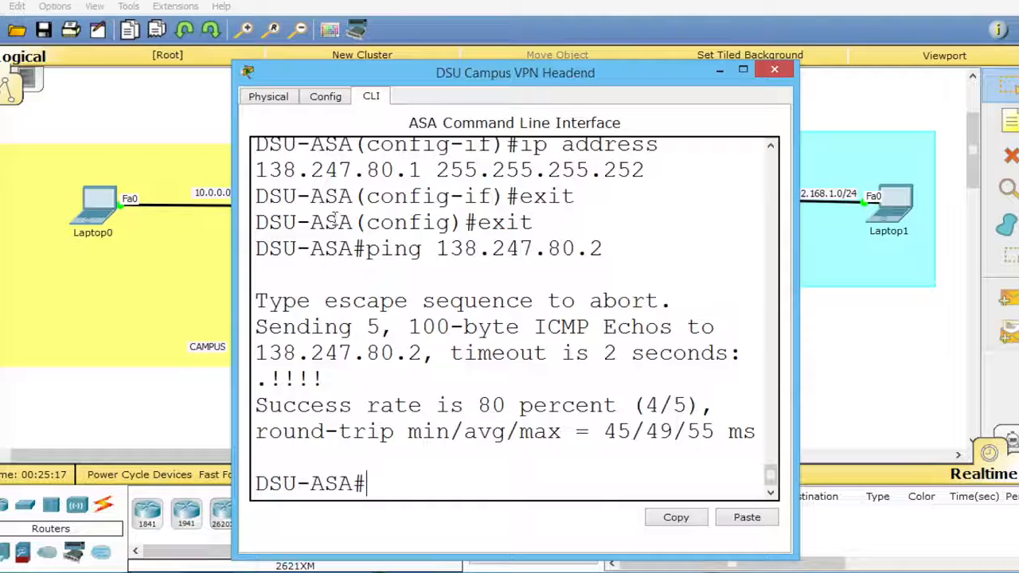
left_click(736, 72)
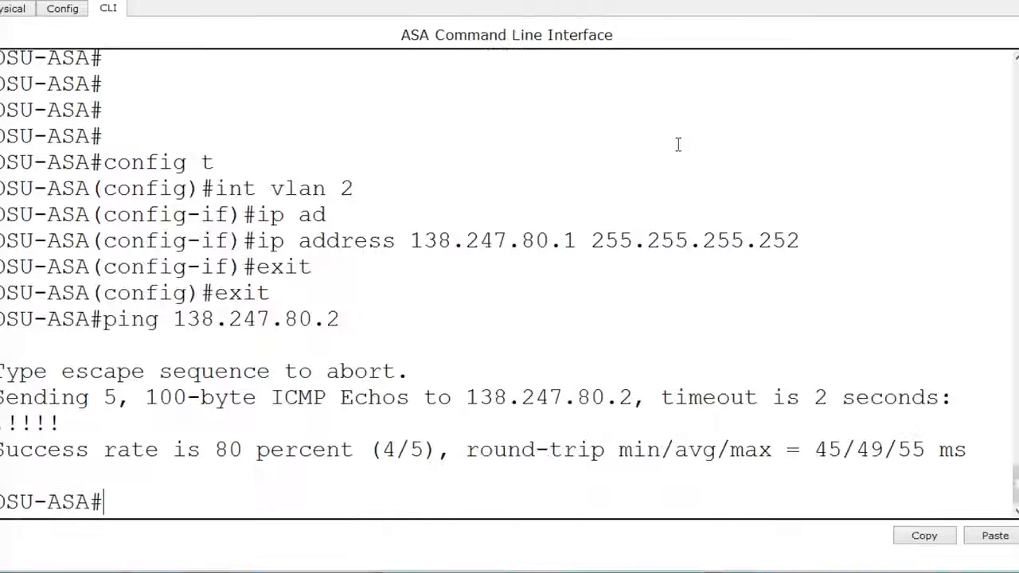
key("Return")
key("Return")
key("Return")
key("Return")
key("Return")
key("Return")
key("Return")
key("Return")
key("Return")
key("Return")
key("Return")
key("Return")
key("Return")
key("Return")
key("Return")
key("Return")
key("Return")
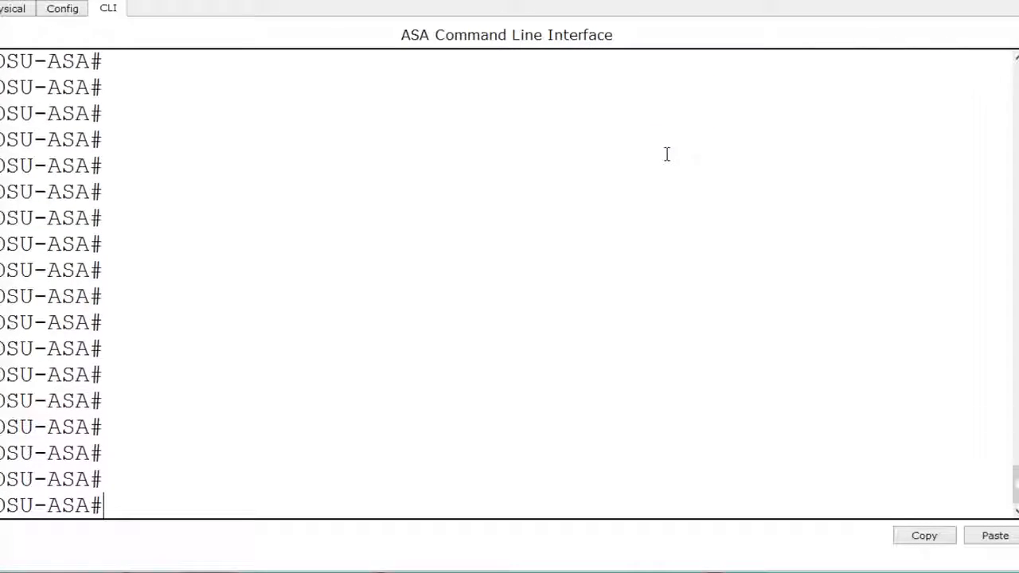
- Ping 138.247.80.2 from the DSU Campus VPN Headend to test connectivity to the remote firewall
type("ping ")
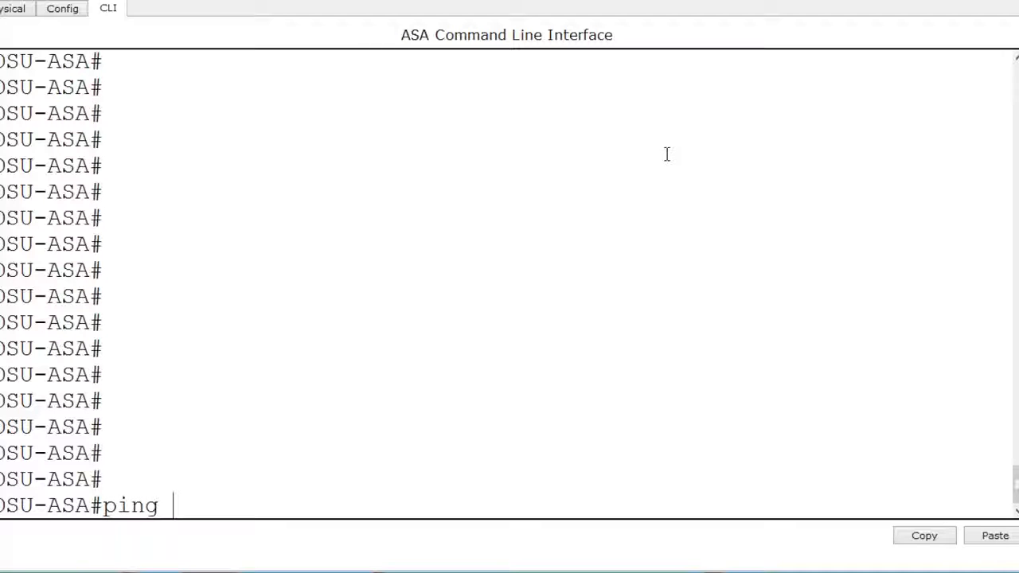
type("138.2")
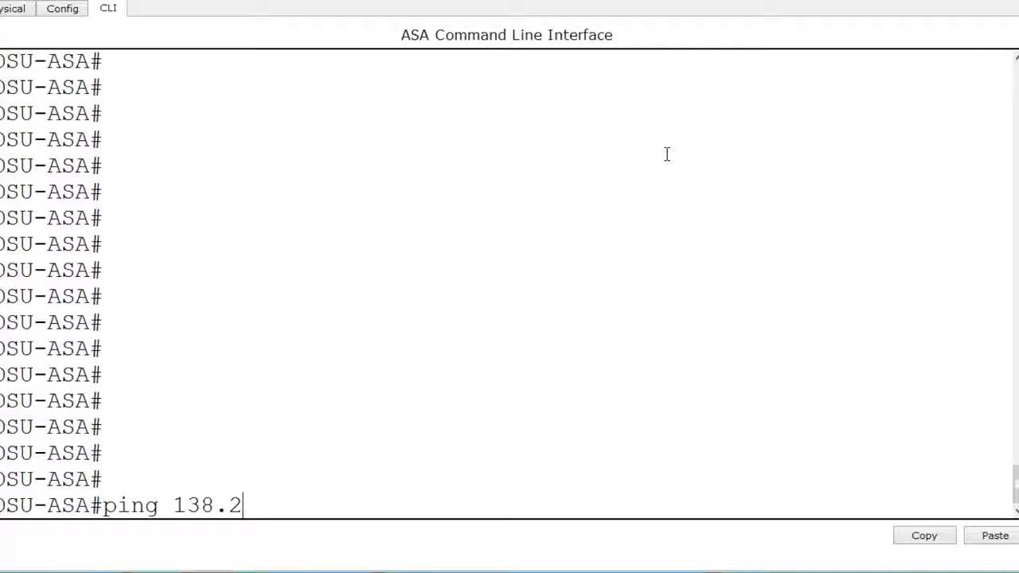
type("47.80.2")
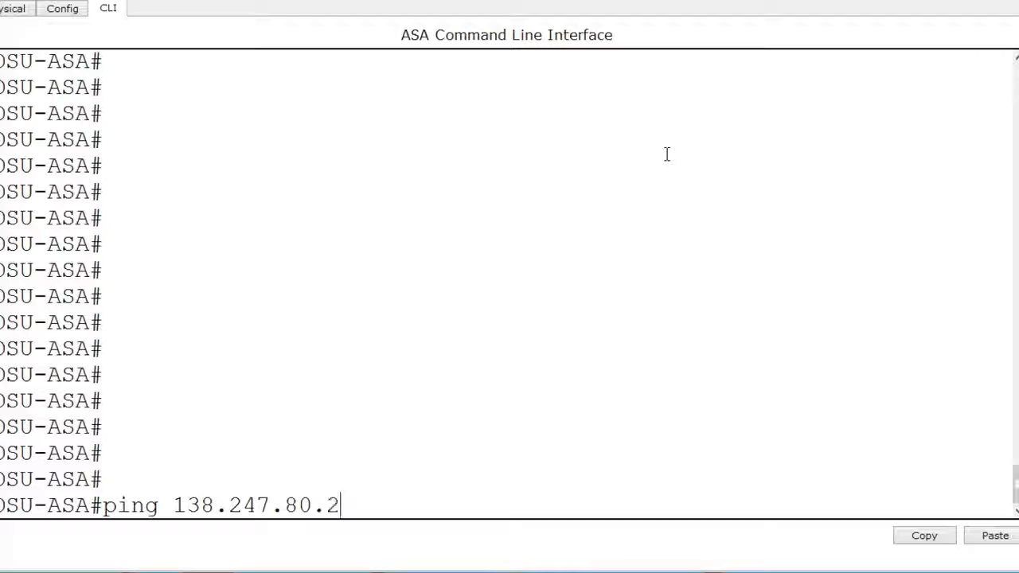
key("Return")
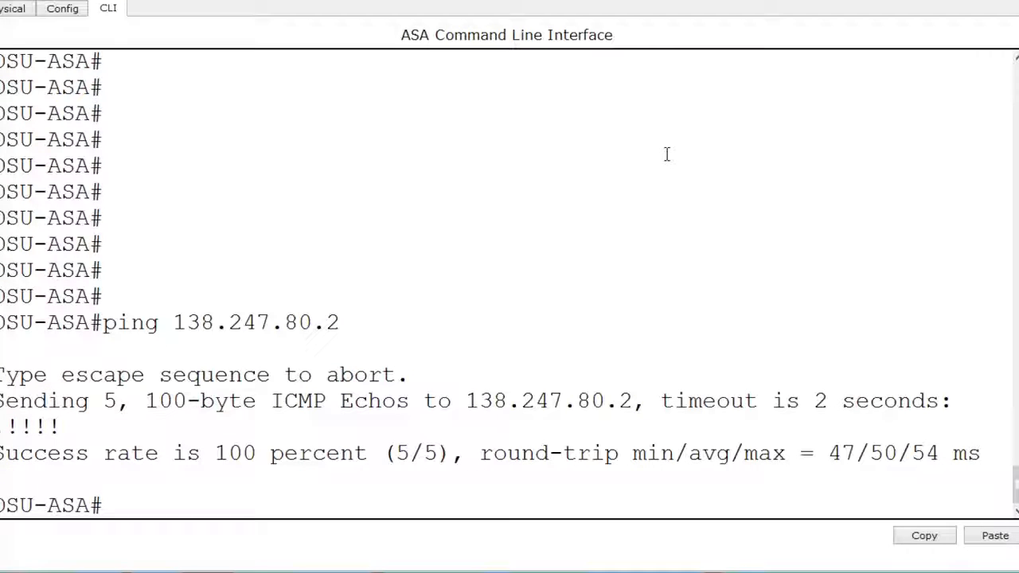
- Enter configuration mode and add an extended VPN_TRAFFIC access-list entry permitting tcp from 10.0.0.0 255.255.255.0 to 192.168.1.0 255.255.255.0
type("config t")
key("Return")
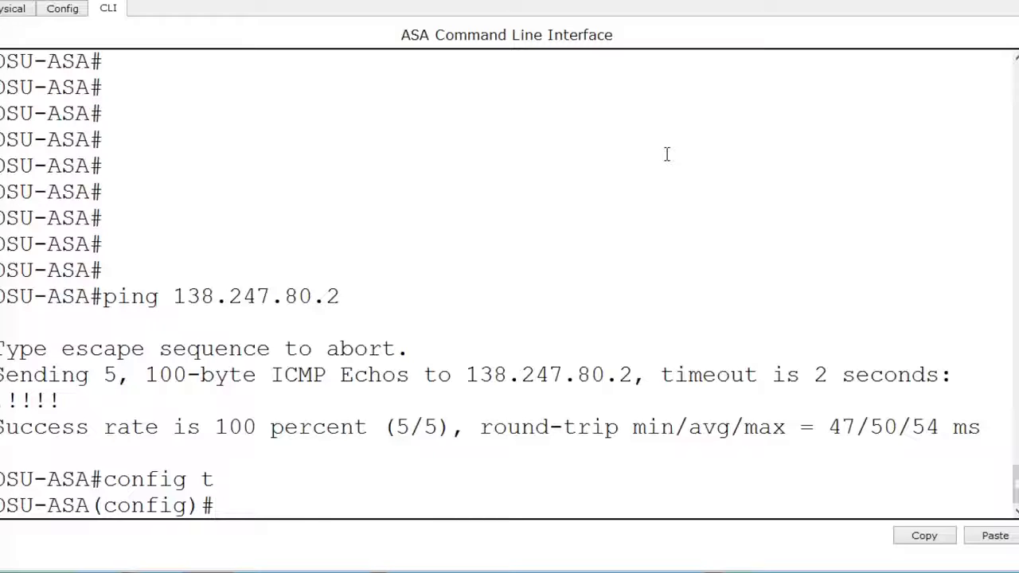
type("access-")
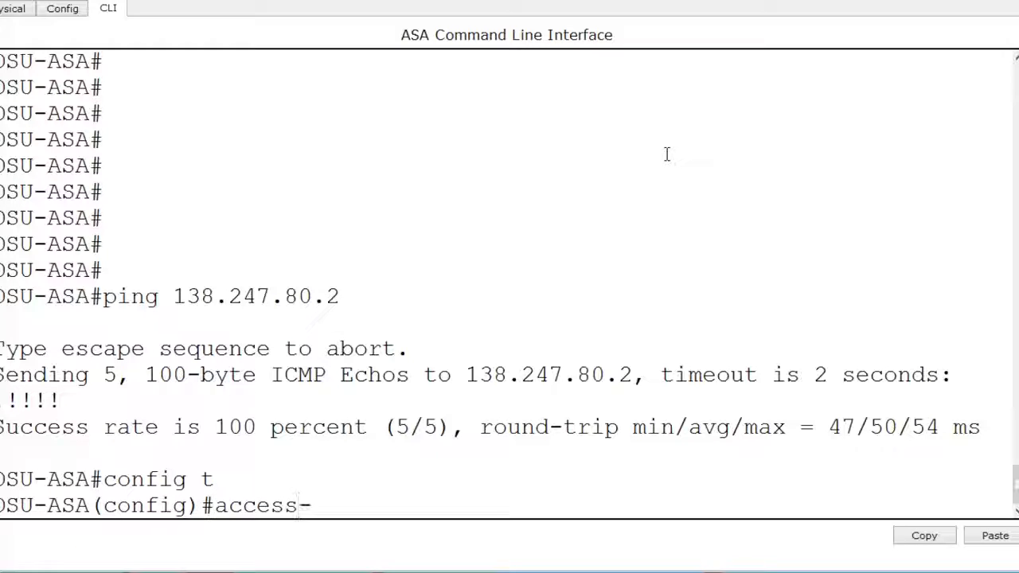
type("list VPN")
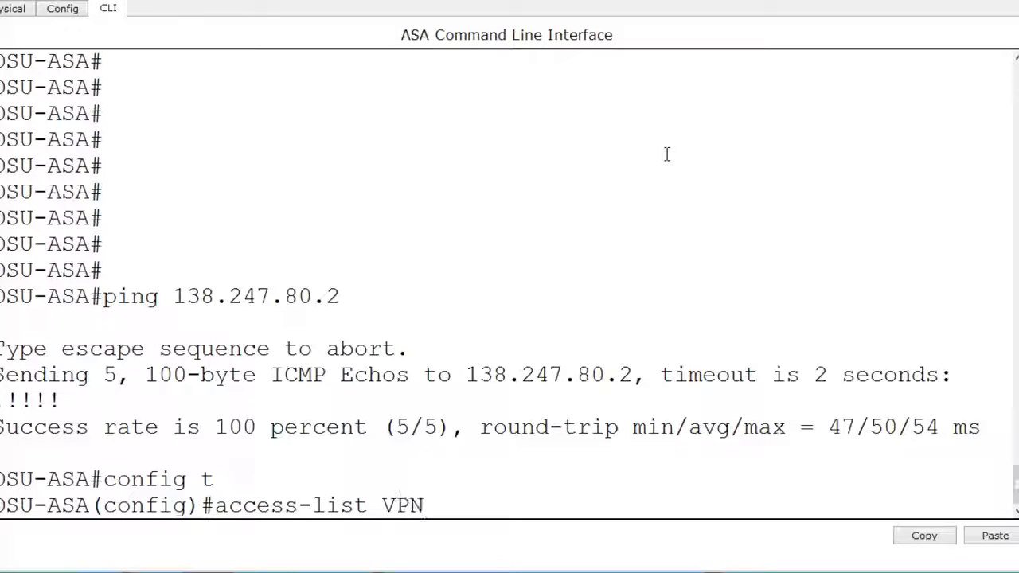
type("_TRAFF")
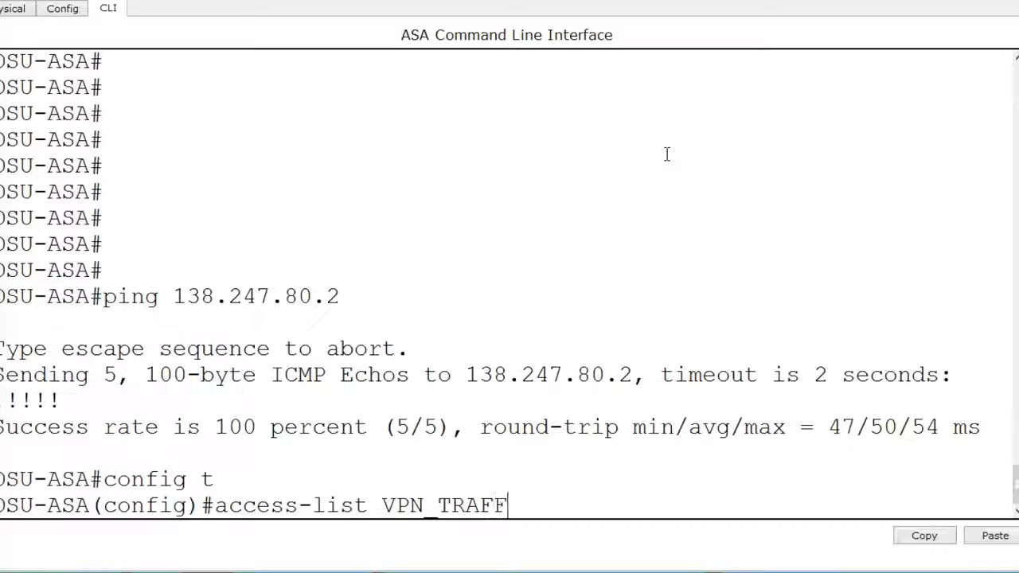
type("IC exte")
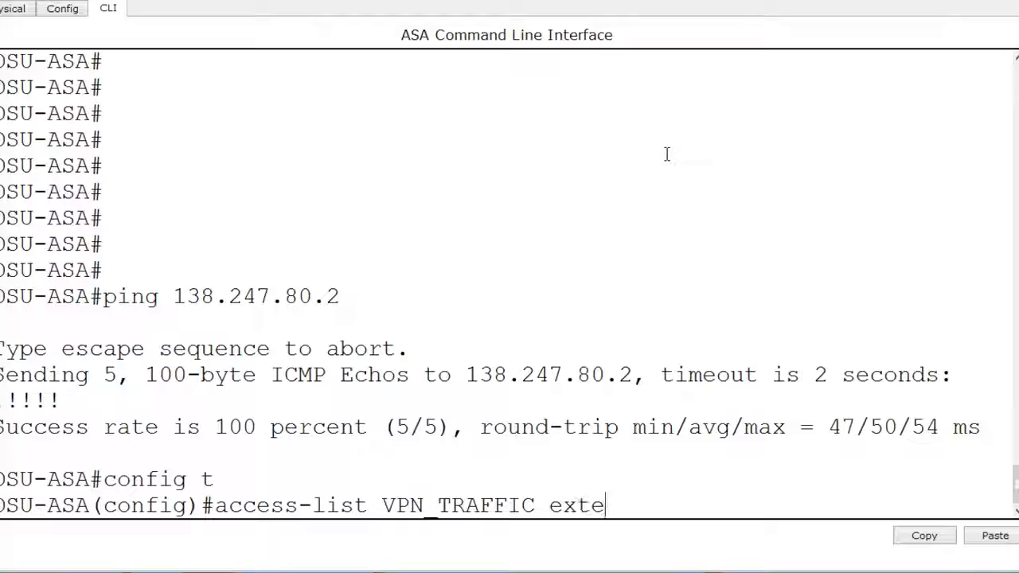
type("nded per")
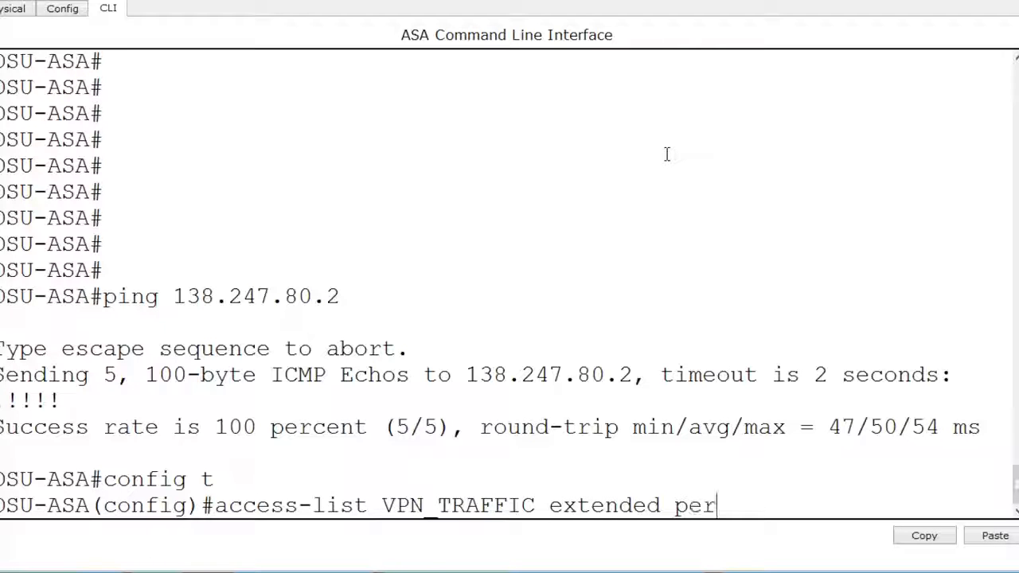
type("mit tcp ")
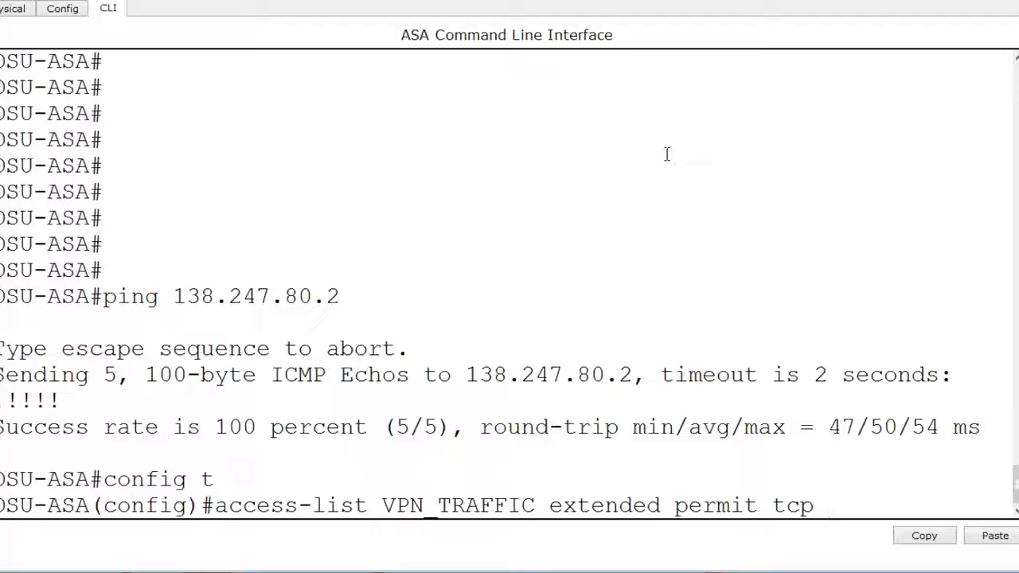
type("10.0.0.0 255.255")
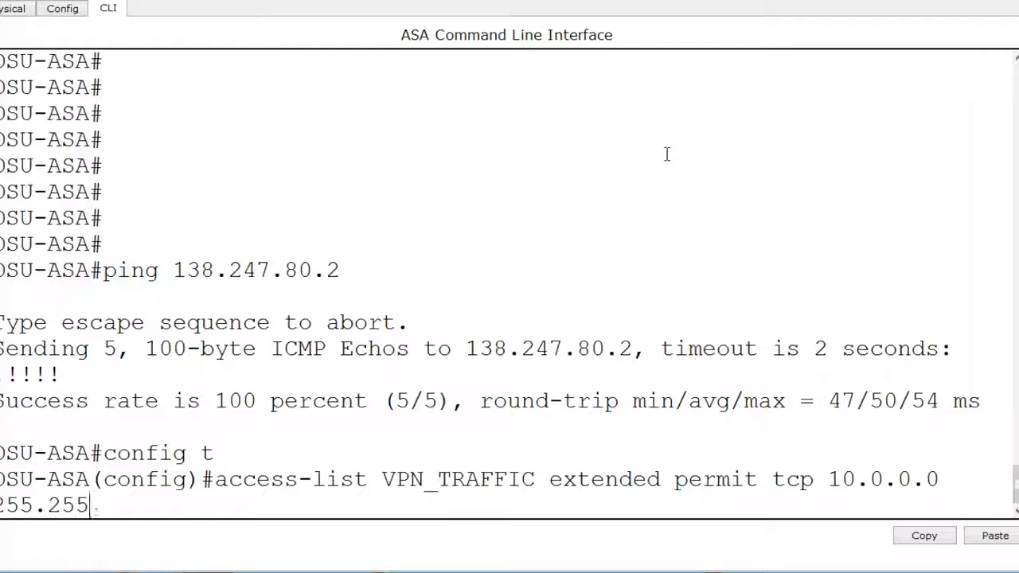
type(".255.0")
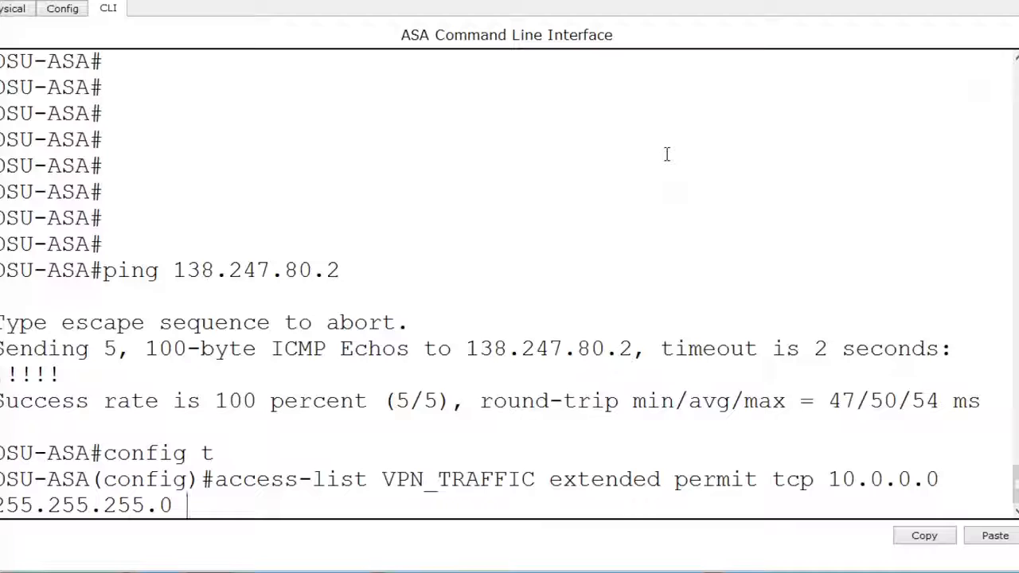
type(" 192.168")
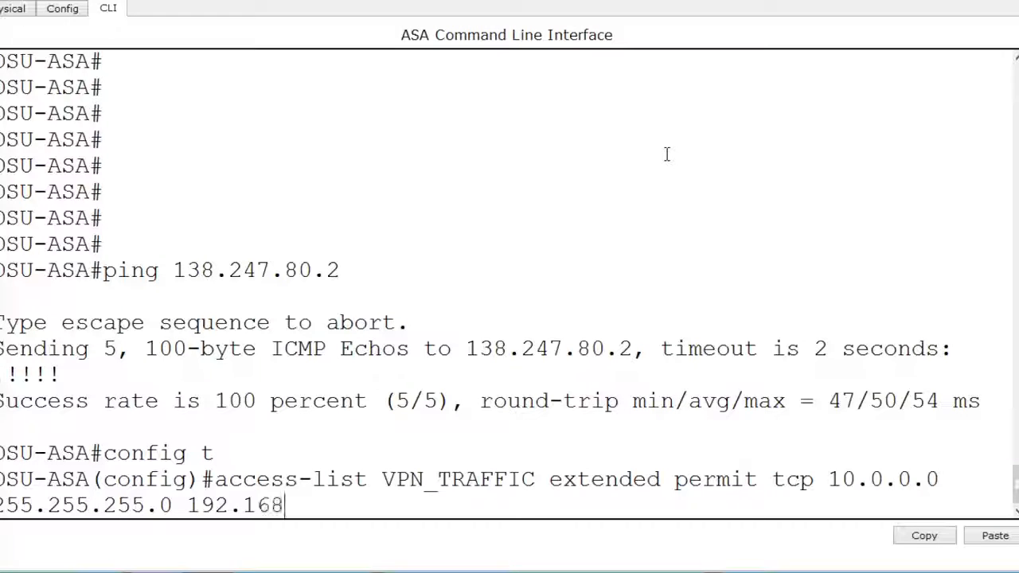
type(".1.0")
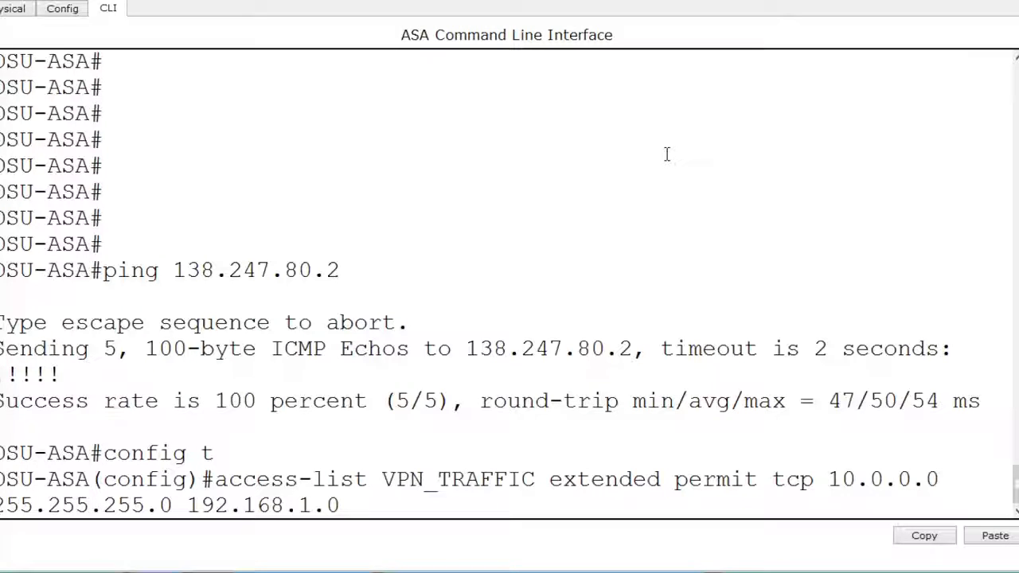
type(" 255.255.255.0")
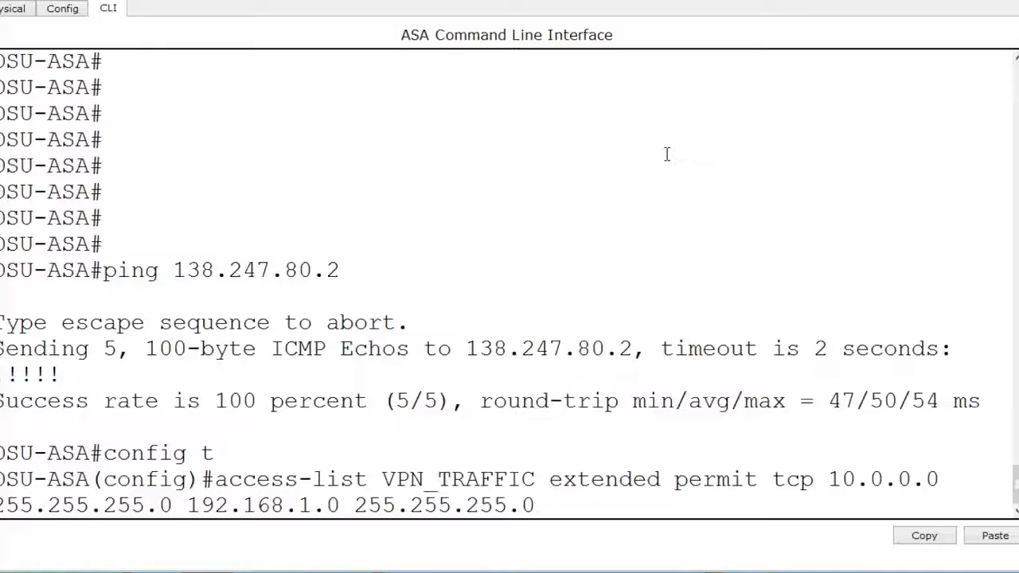
key("Return")
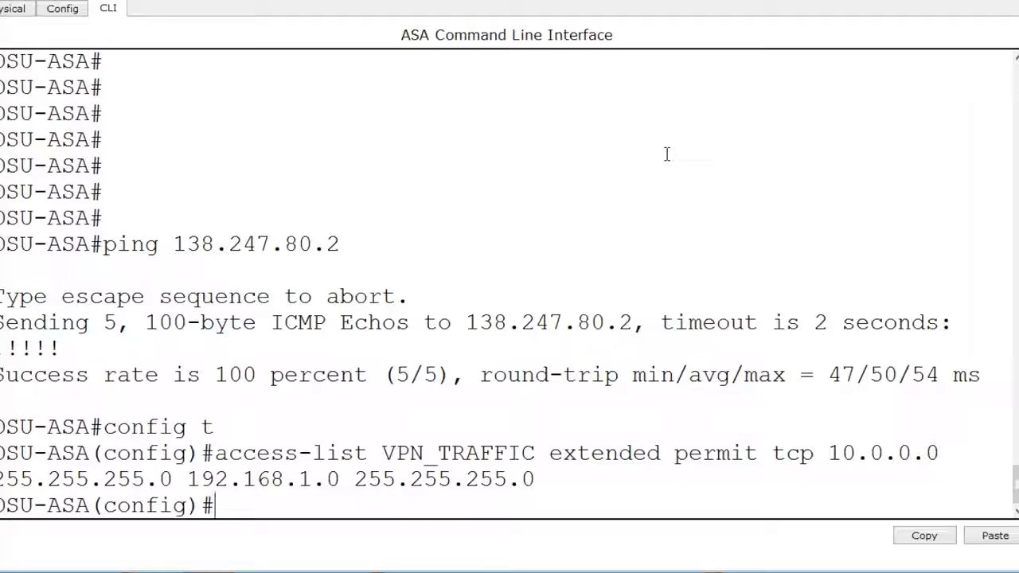
- Reuse the previous access-list command with icmp as protocol to add a second VPN_TRAFFIC entry for the same networks
key("Up")
key("Left")
key("Left")
key("Left")
key("Left")
key("Left")
key("Left")
key("Left")
key("Left")
key("Left")
key("Left")
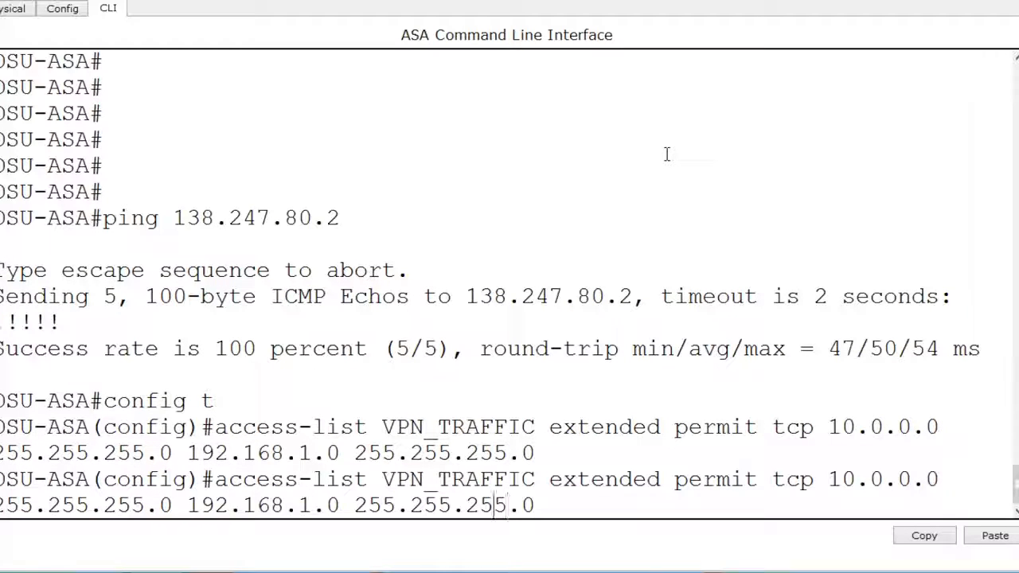
key("Left")
key("Left")
key("Left")
key("Left")
key("Left")
key("Left")
key("Left")
key("Left")
key("Left")
key("Left")
key("Left")
key("Left")
key("Left")
key("Left")
key("Left")
key("Left")
key("Left")
key("Left")
key("Left")
key("Left")
key("Left")
key("Left")
key("Left")
key("Left")
key("Left")
key("Left")
key("Left")
key("BackSpace")
key("BackSpace")
key("BackSpace")
type("icmp")
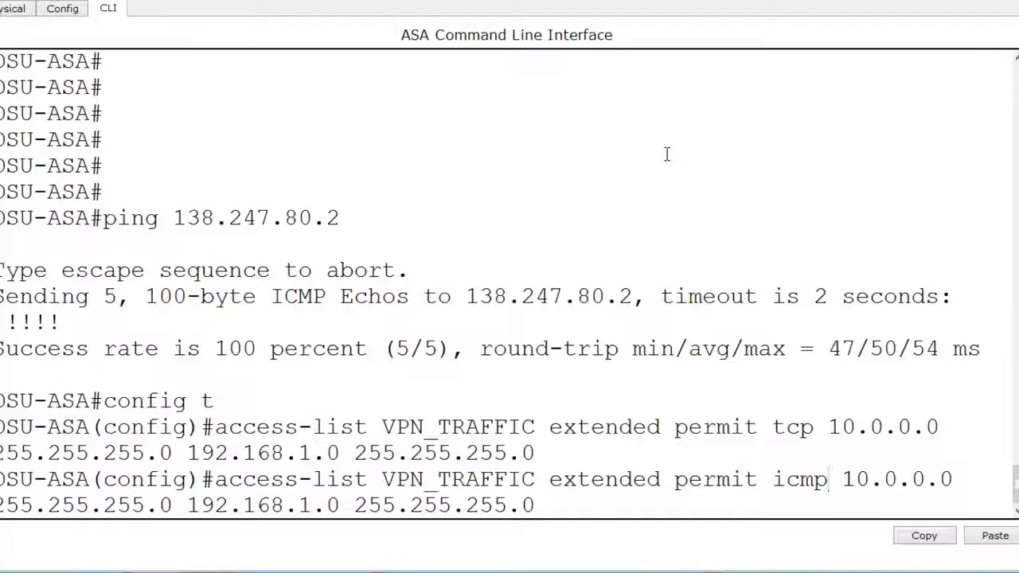
key("Return")
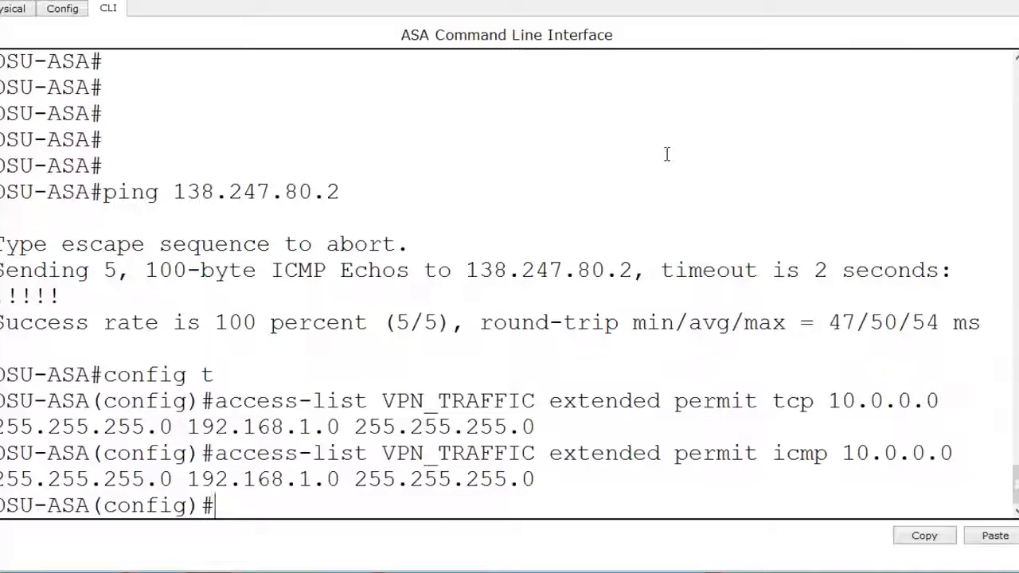
- Return to the topology to examine the campus and remote networks, and reopen the DSU Campus VPN Headend's command line maximized at a fresh prompt
left_click(964, 3)
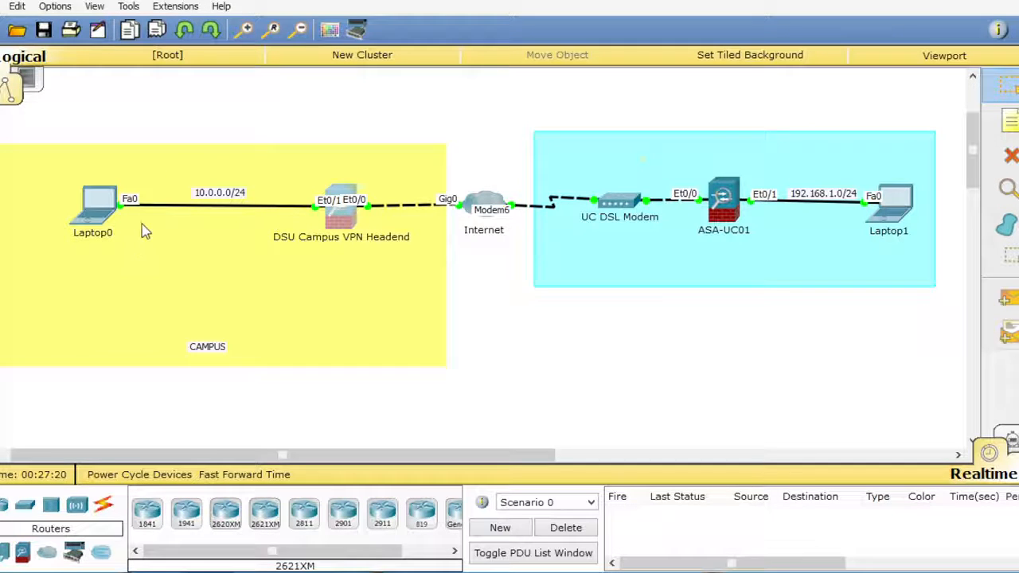
left_click(344, 228)
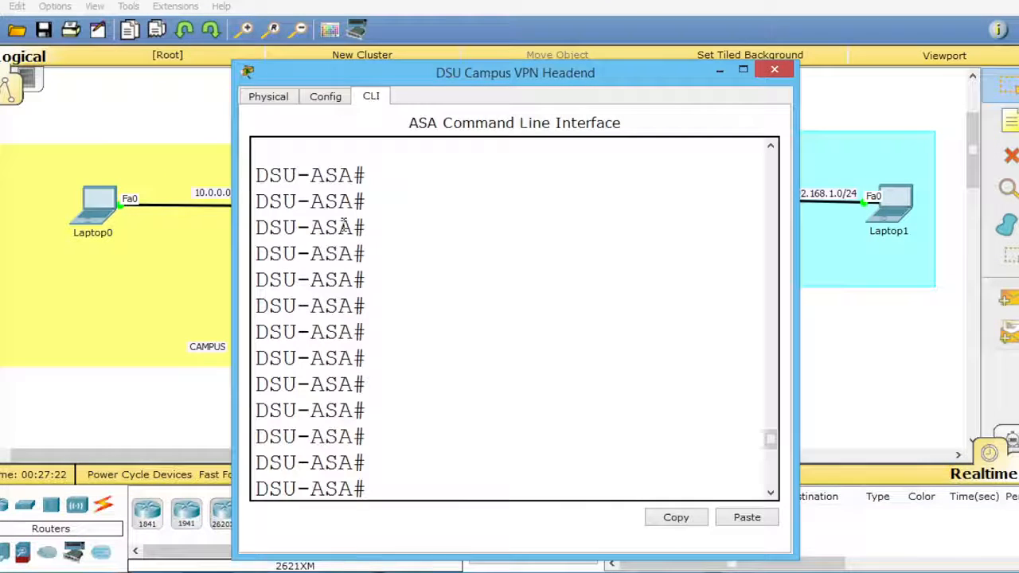
left_click(743, 70)
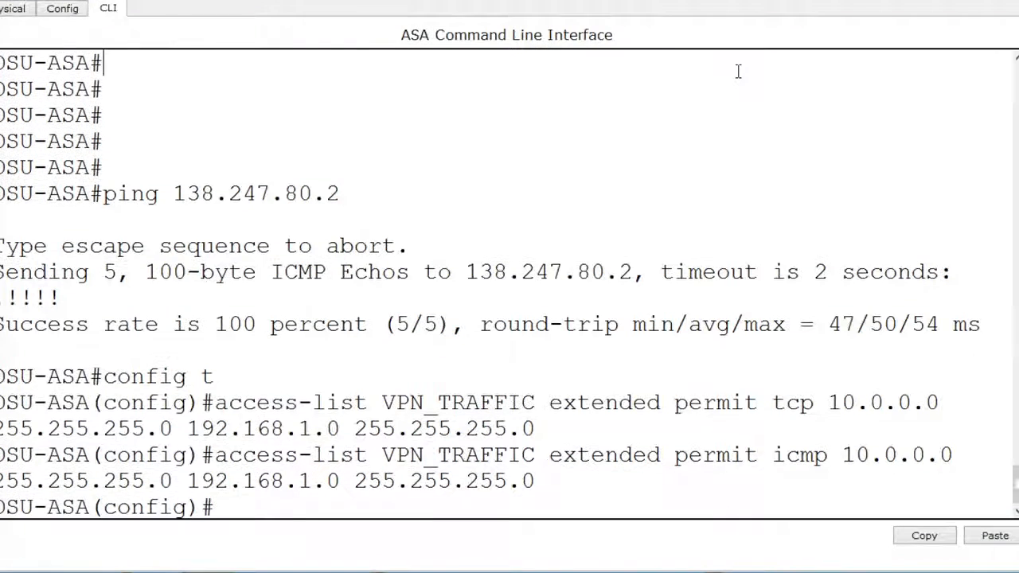
key("Return")
key("Return")
key("Return")
key("Return")
key("Return")
- Add an extended ALLOW_VPN_TRAFFIC access-list entry permitting tcp from 192.168.1.0 255.255.255.0 to 10.0.0.0 255.255.255.0
type("a")
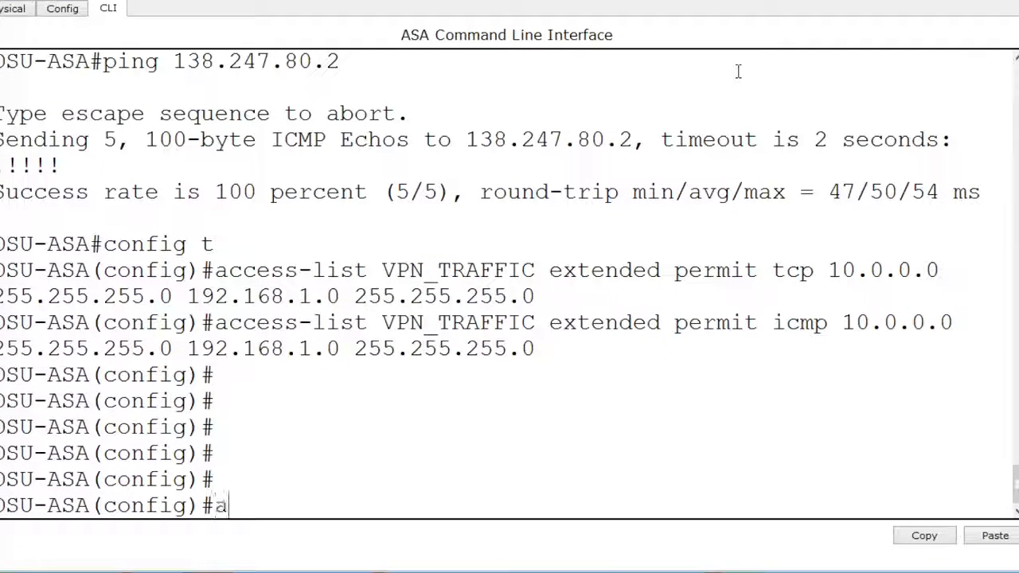
type("ccess-list")
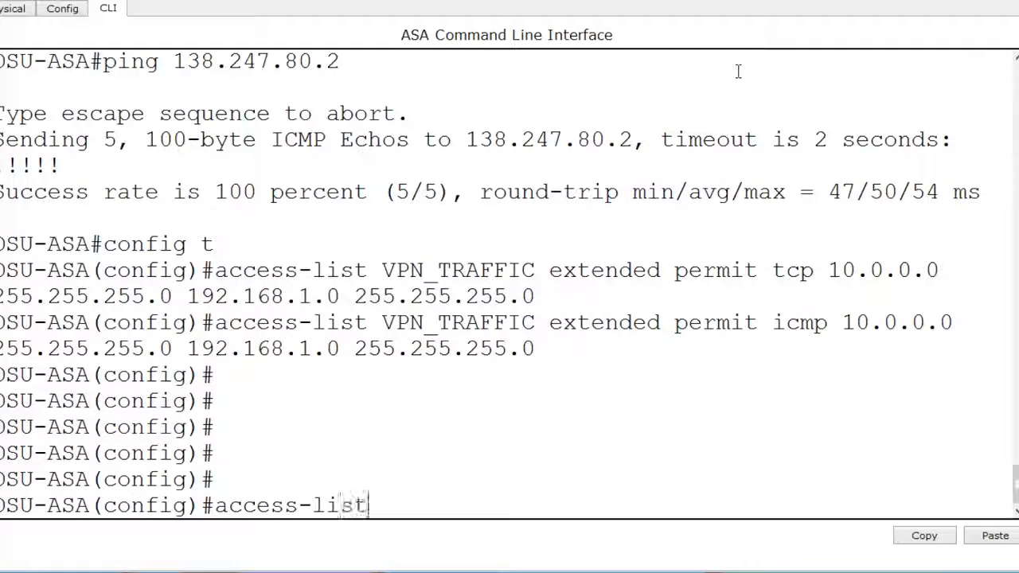
type(" ALLOW_V")
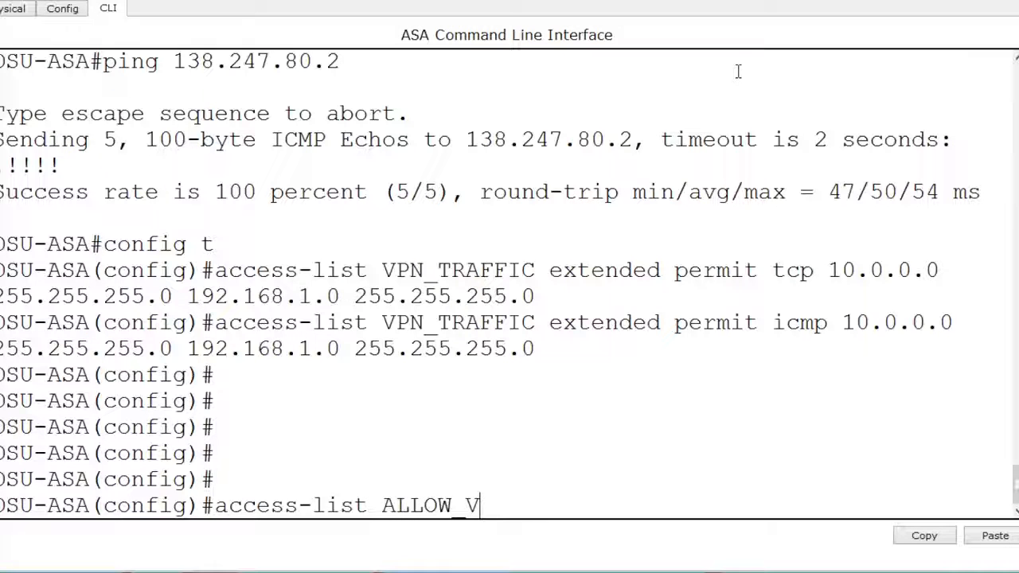
type("PN_TRAFFIC")
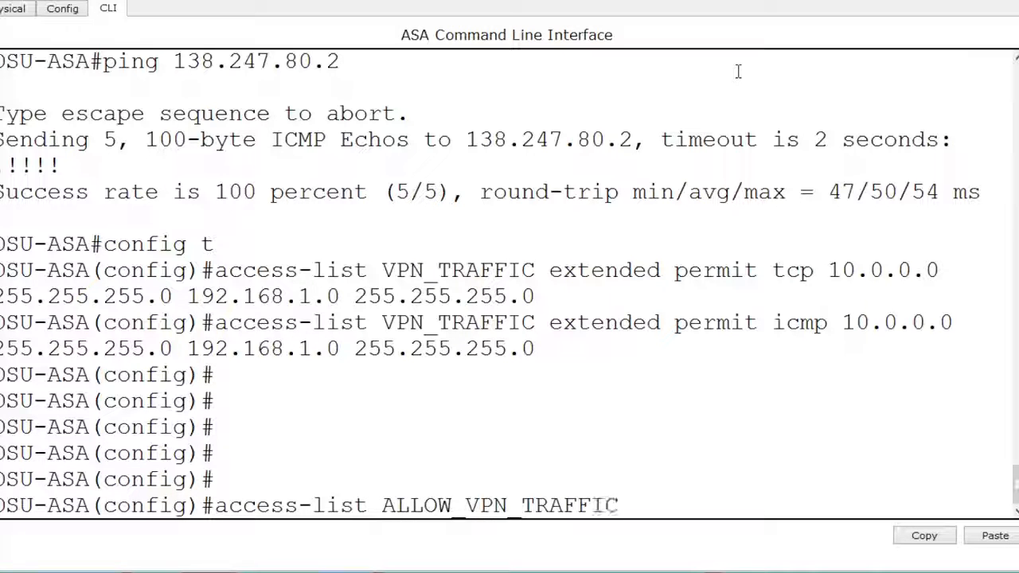
type(" expe")
key("BackSpace")
key("BackSpace")
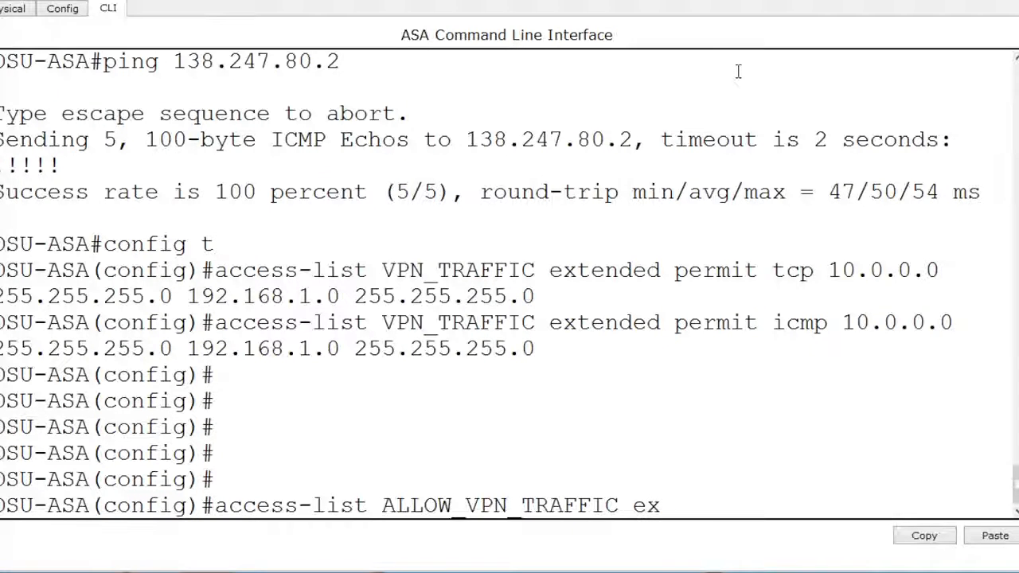
key("Tab")
type("permit tcp ")
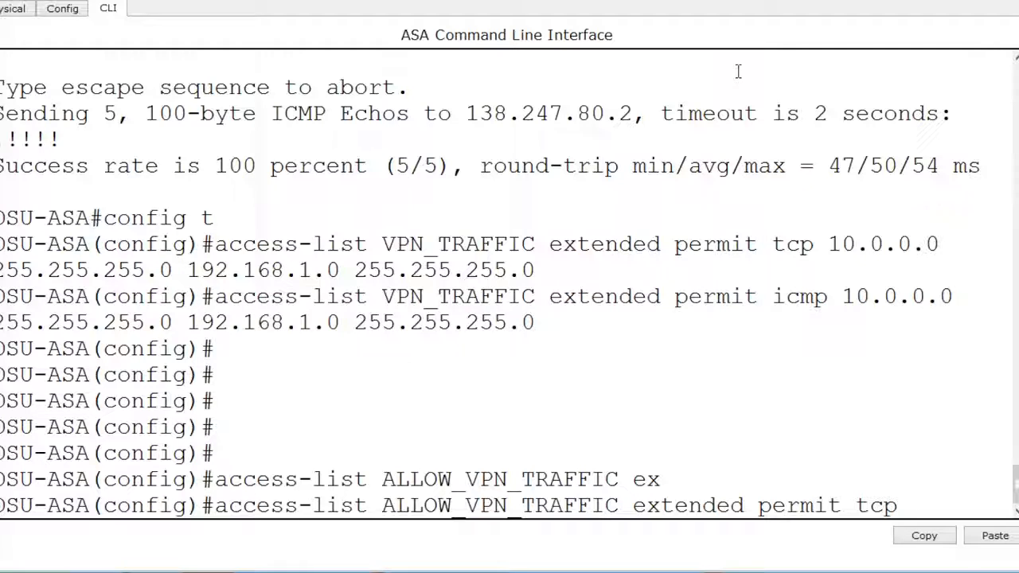
type("192.168.1.0 255.255.255.0")
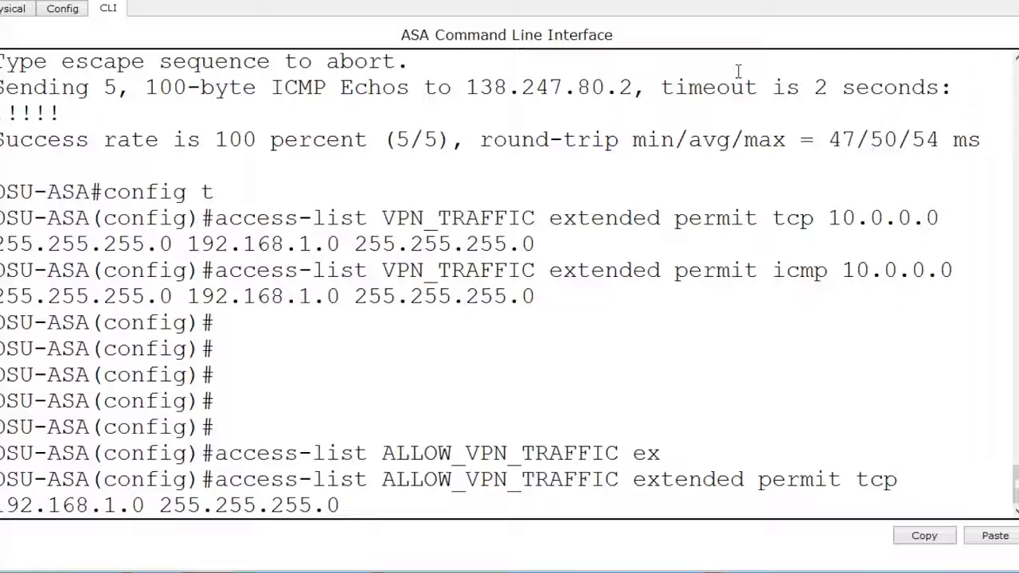
type(" 10.0")
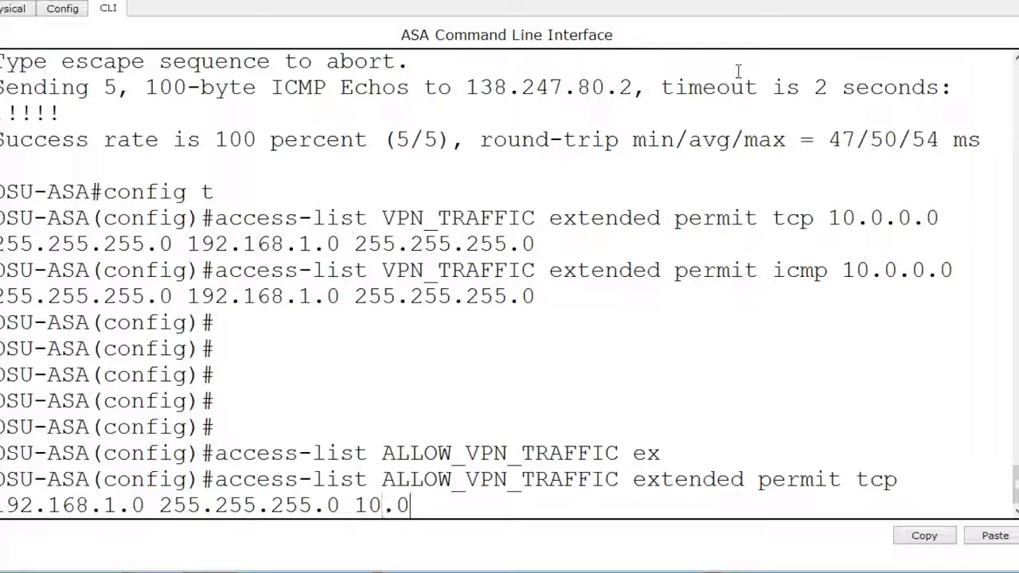
type(".0.0 255.25525")
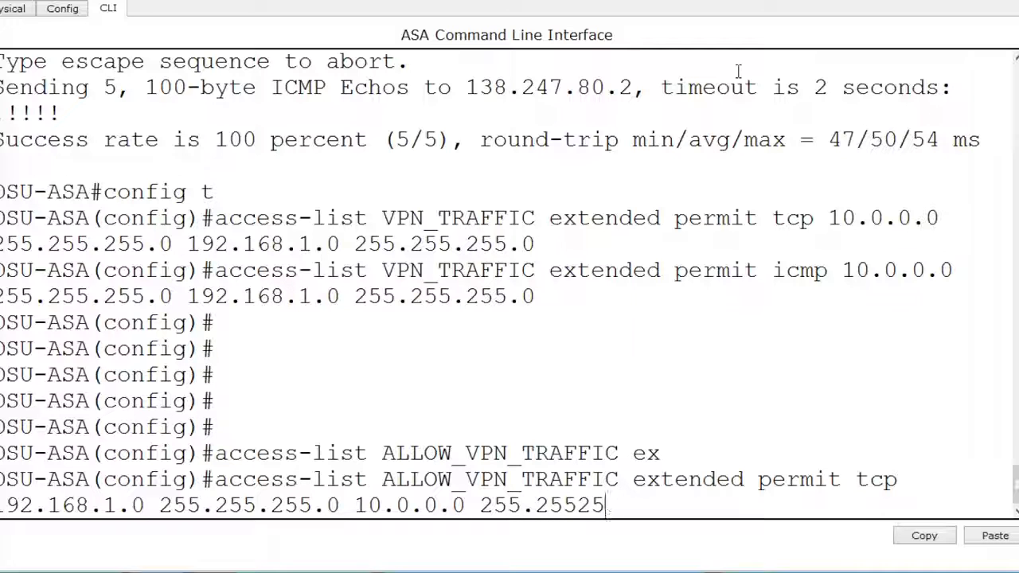
key("BackSpace")
key("BackSpace")
type(".255.0")
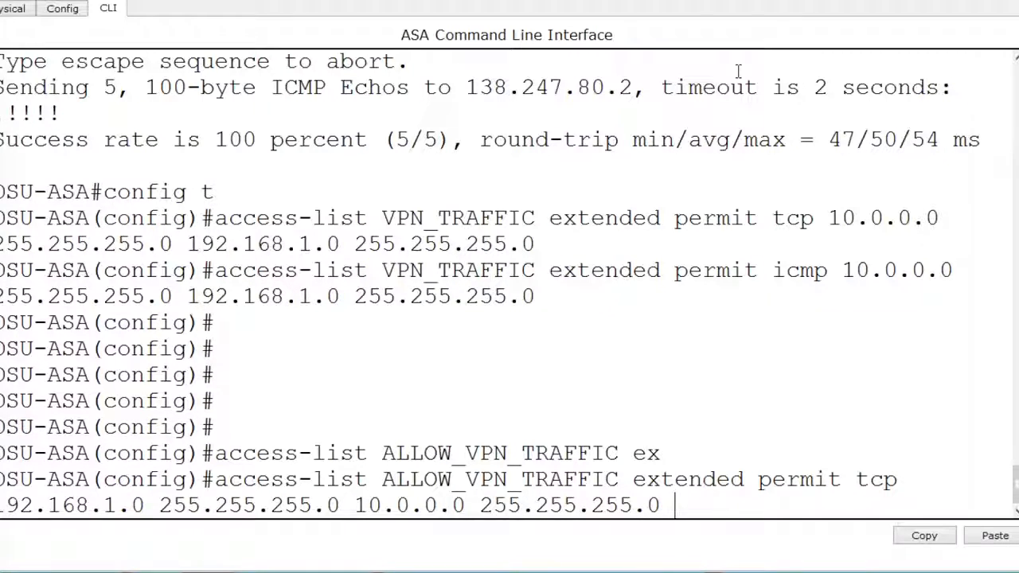
key("Return")
- Reuse the ALLOW_VPN_TRAFFIC command with icmp as the protocol to add a second entry for the same networks
key("Up")
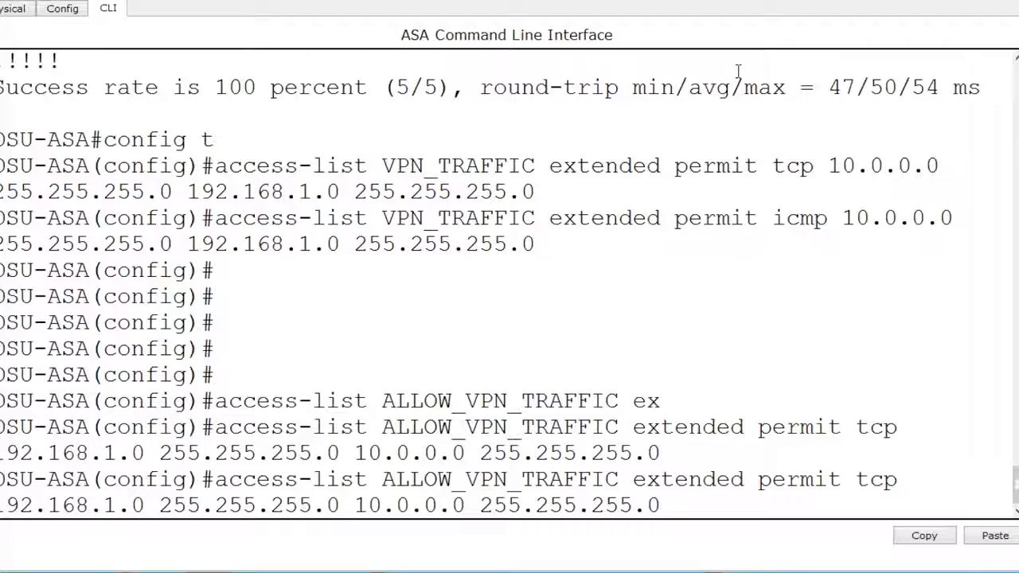
key("BackSpace")
key("Left")
key("Left")
key("Left")
key("Left")
key("Left")
key("Left")
key("Left")
key("Left")
key("Left")
key("Left")
key("Left")
key("Left")
key("Left")
key("Left")
key("Left")
key("Left")
key("Left")
key("Left")
key("Left")
key("Left")
key("Right")
key("BackSpace")
key("BackSpace")
key("BackSpace")
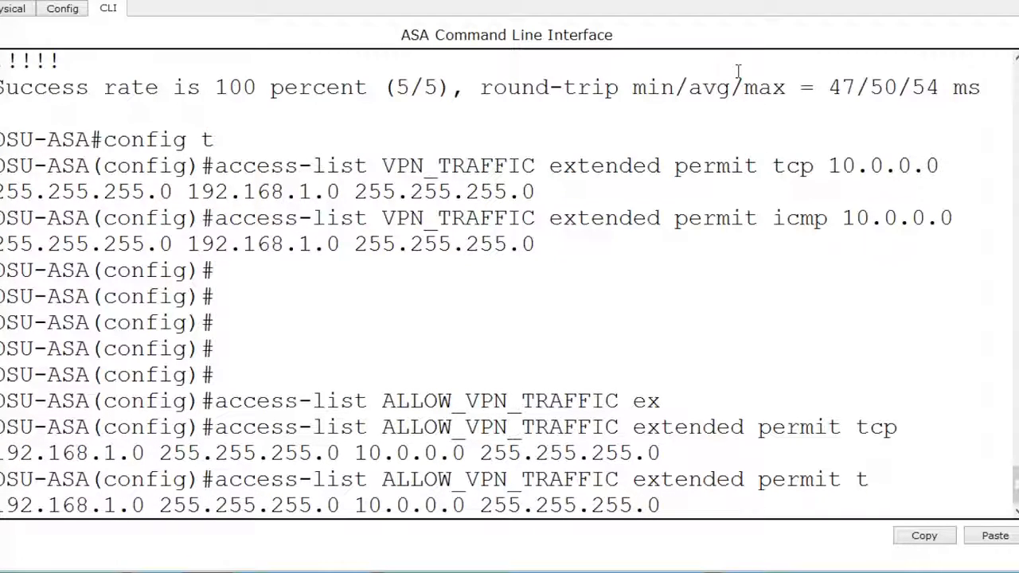
type("icmp")
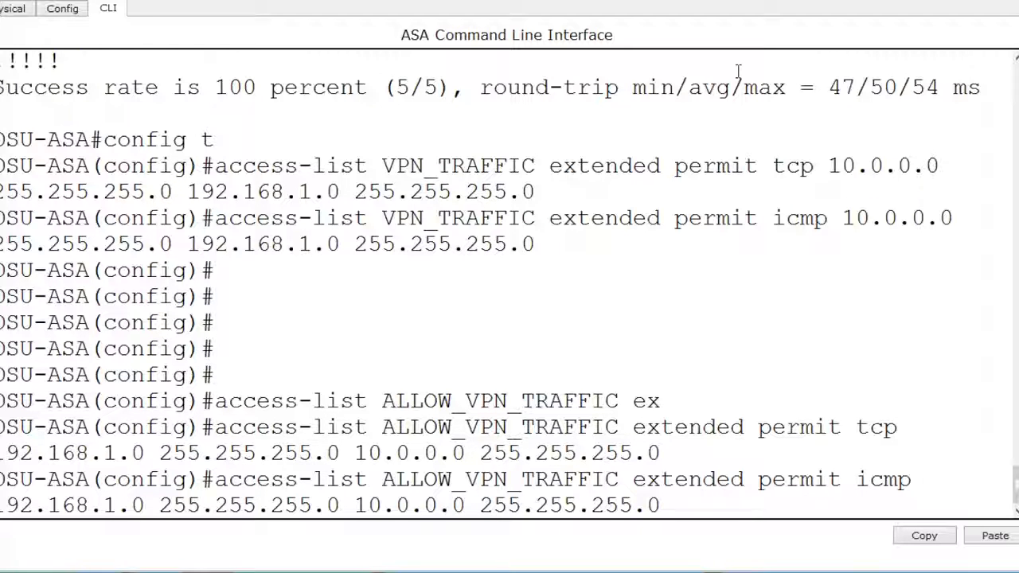
key("Return")
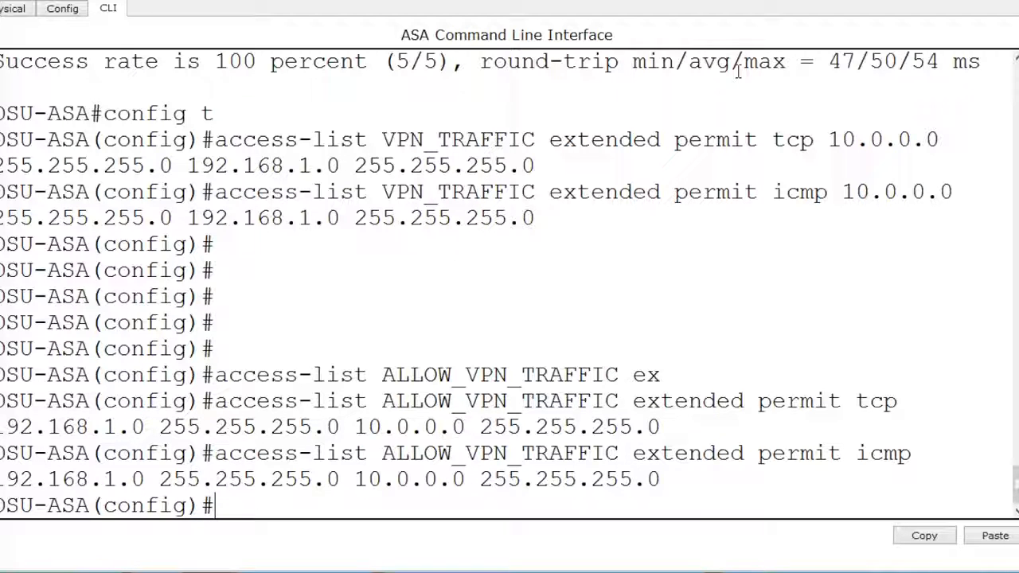
key("Return")
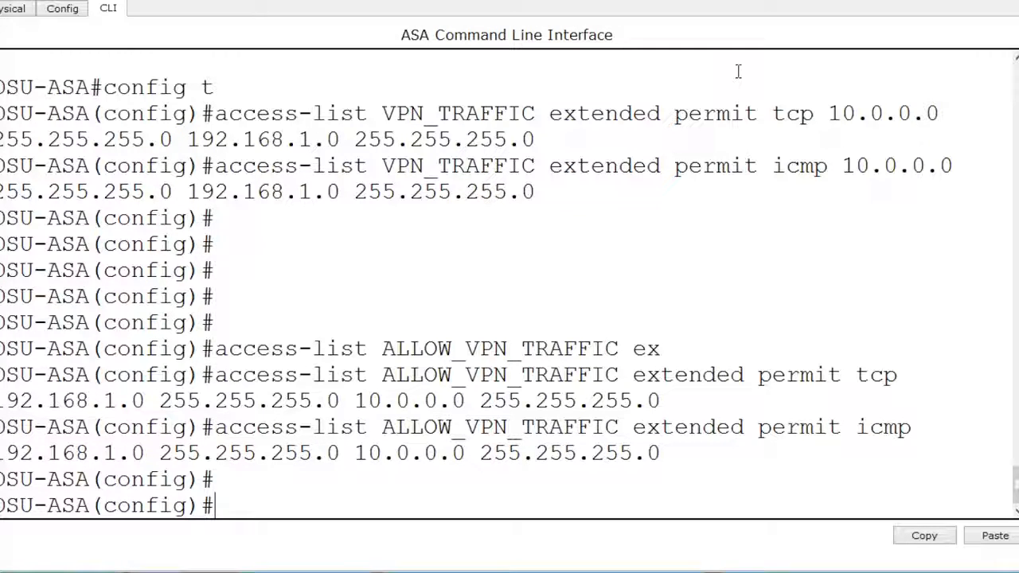
- Apply the ALLOW_VPN_TRAFFIC access list in the out direction on interface inside with access-group, correcting the spelling of the interface keyword
type("access")
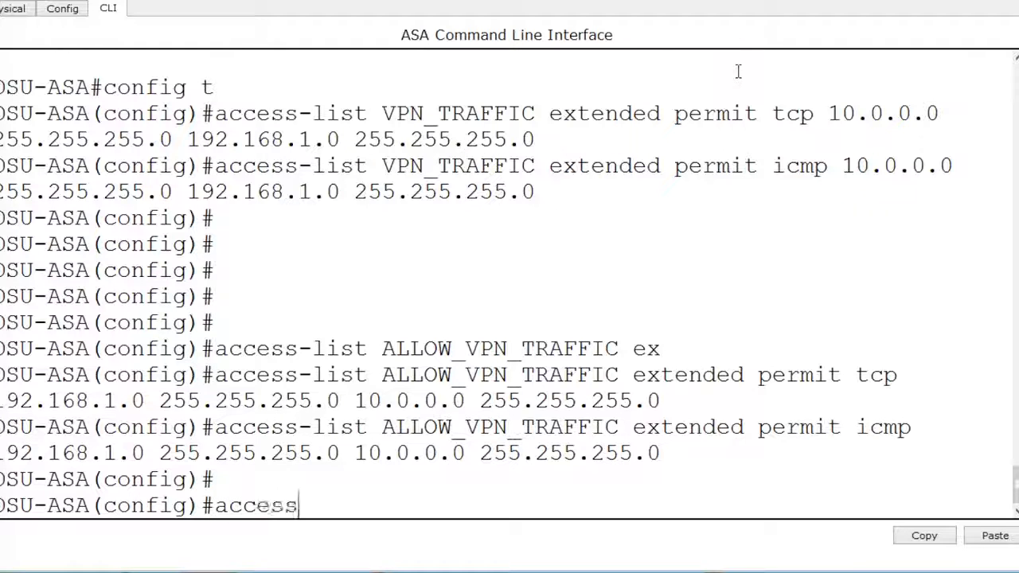
type("-group ")
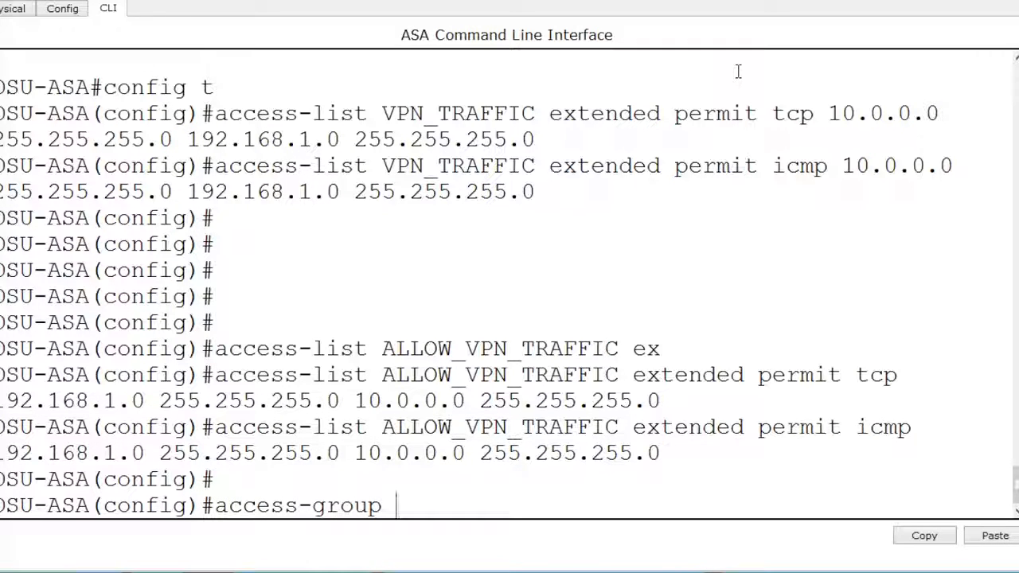
type("ALLOW")
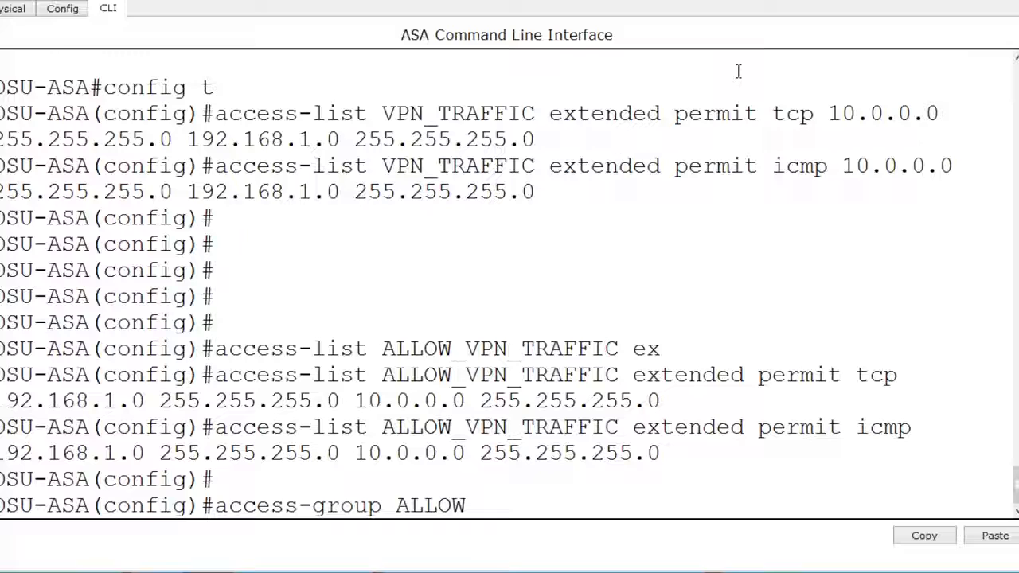
type("_VPN_TRAFF")
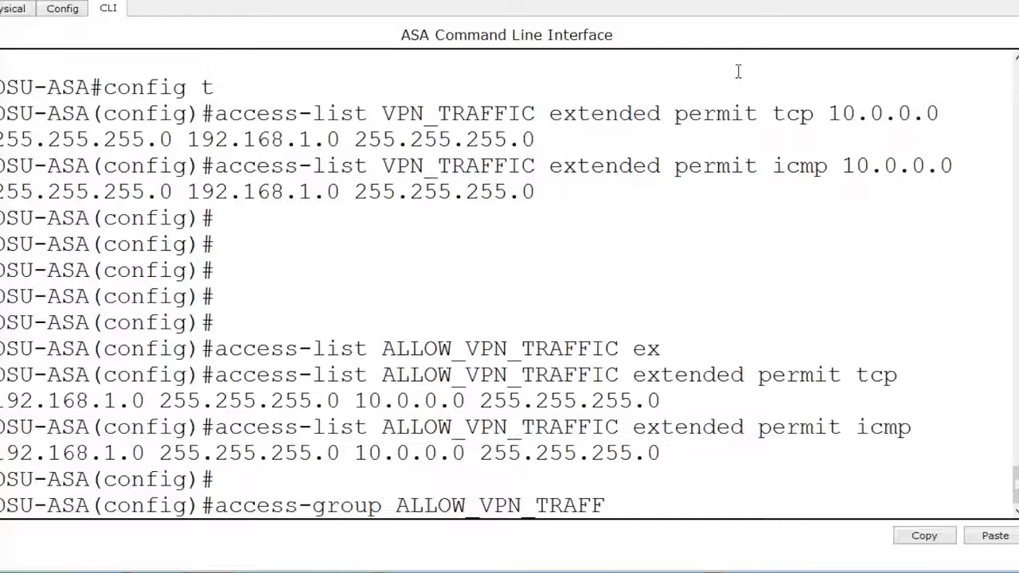
type("IC out ")
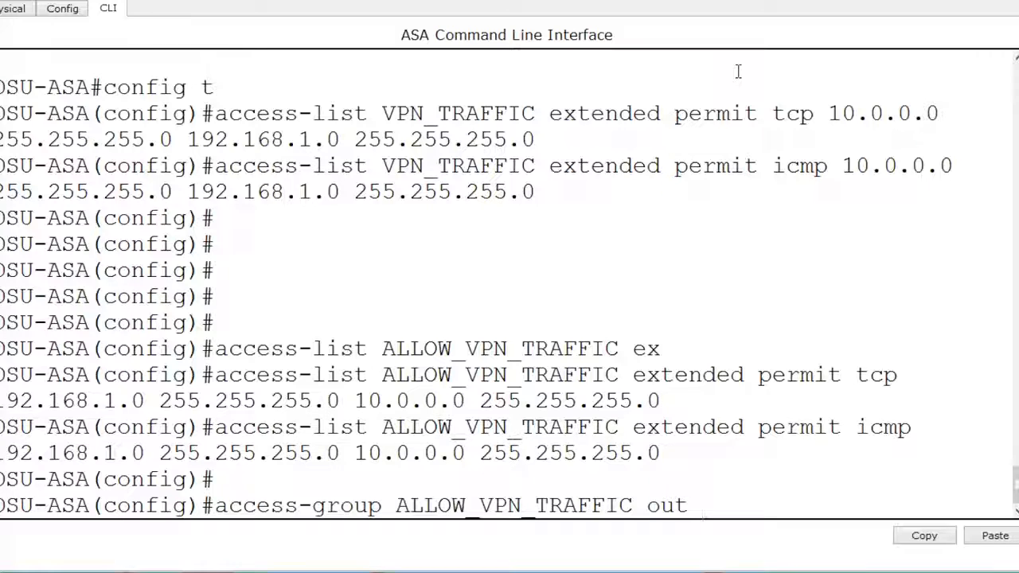
type("intefa")
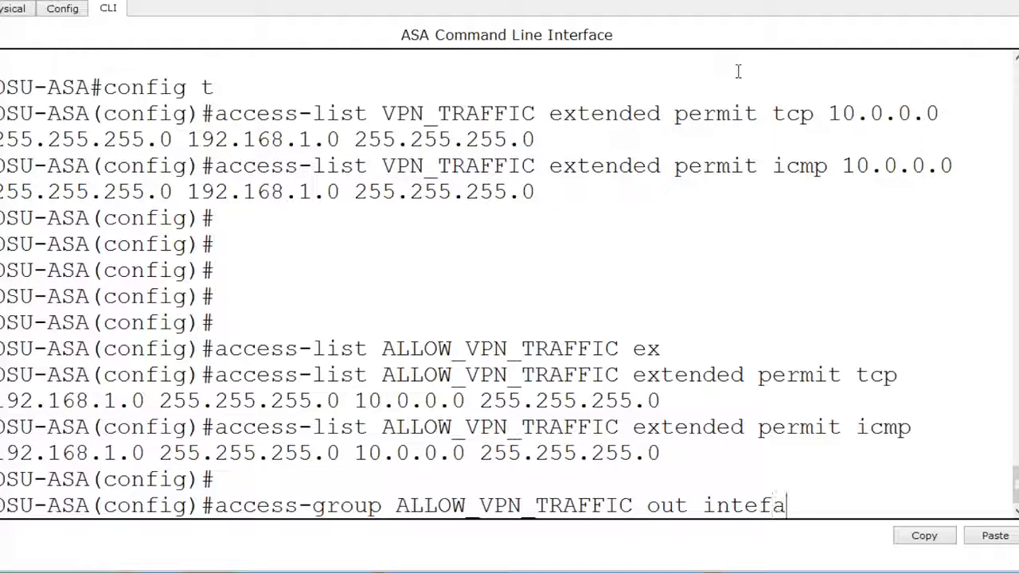
type("ce inside")
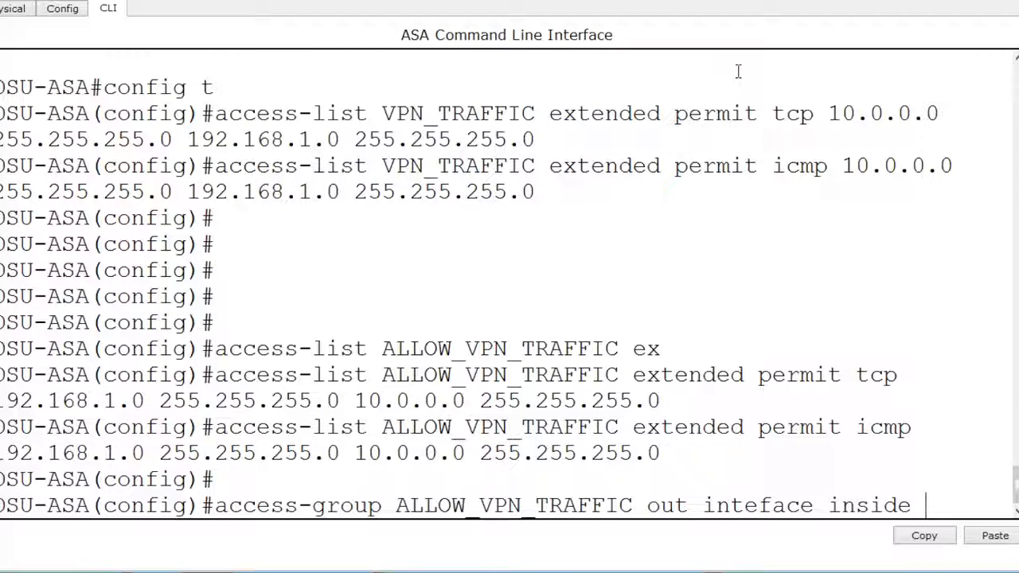
key("Return")
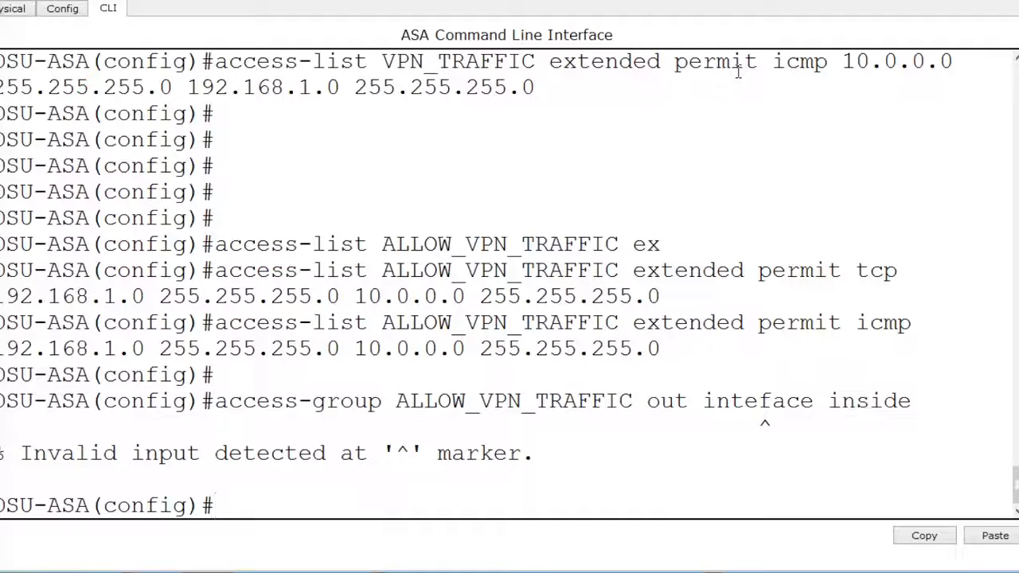
key("Up")
key("Left")
key("Left")
key("Left")
key("Left")
key("Left")
key("Left")
key("Left")
key("Left")
key("Left")
key("Left")
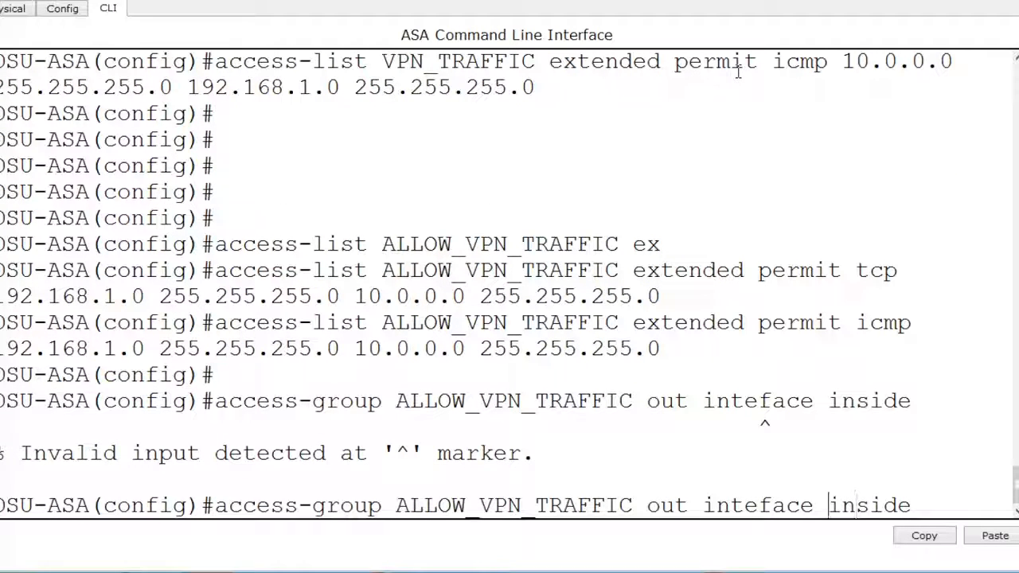
key("Left")
type("r")
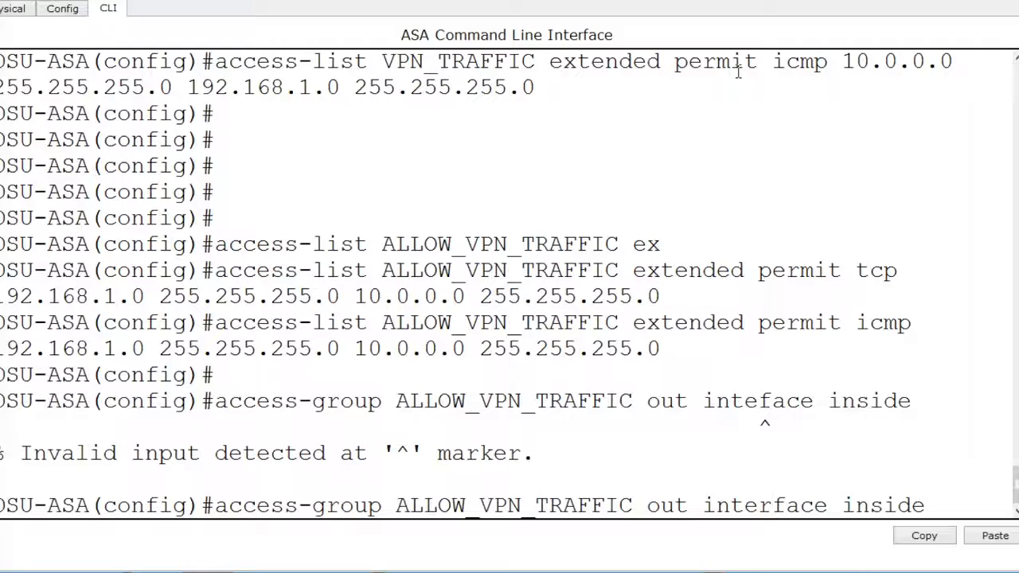
key("Return")
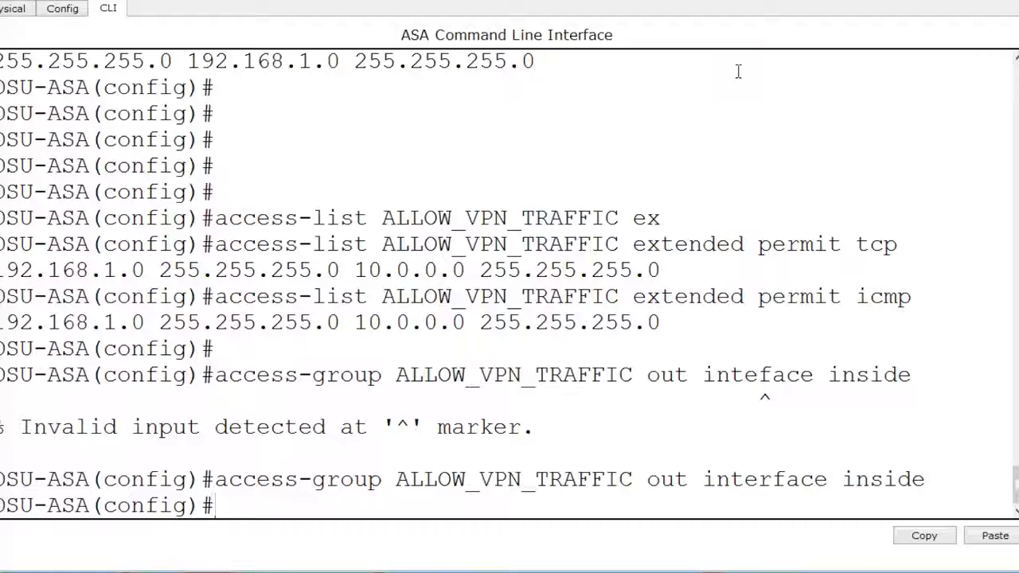
- Show the running configuration and examine the VPN_TRAFFIC and ALLOW_VPN_TRAFFIC access-list entries through to the end of the output
key("Return")
key("Return")
key("Return")
key("Return")
key("Return")
type("show run")
key("Return")
key("Return")
key("Return")
key("Return")
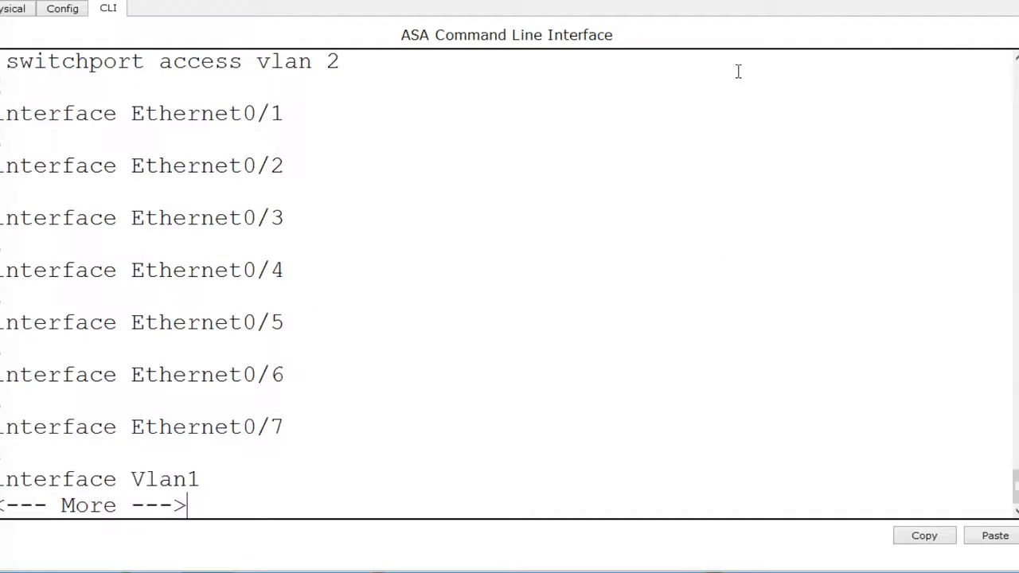
key("Return")
key("Return")
key("Return")
key("Return")
key("Return")
key("Return")
key("Return")
key("Return")
key("Return")
key("Return")
key("Return")
key("Return")
key("Return")
key("Return")
key("Return")
key("Return")
key("Return")
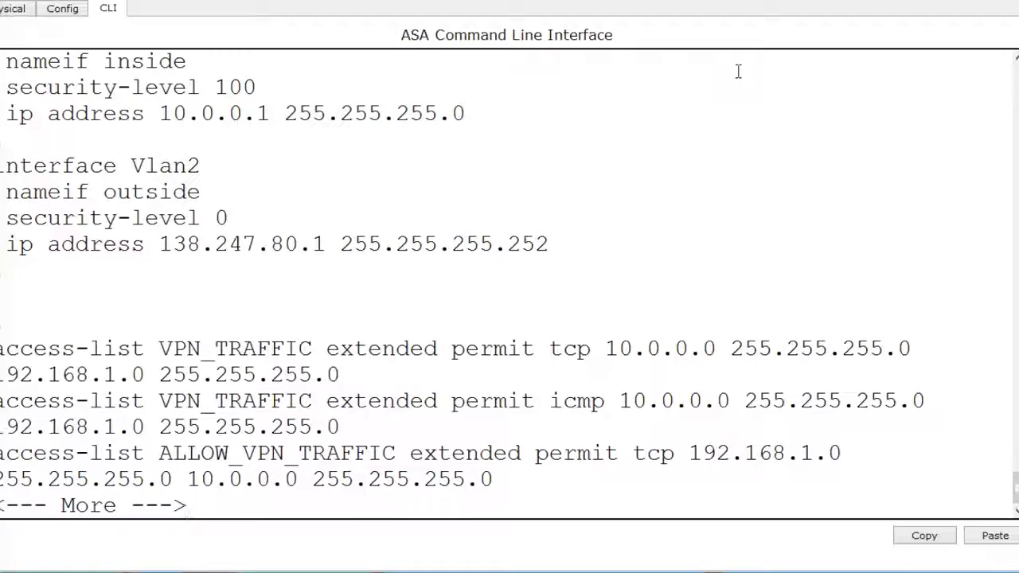
key("Return")
key("Return")
key("Return")
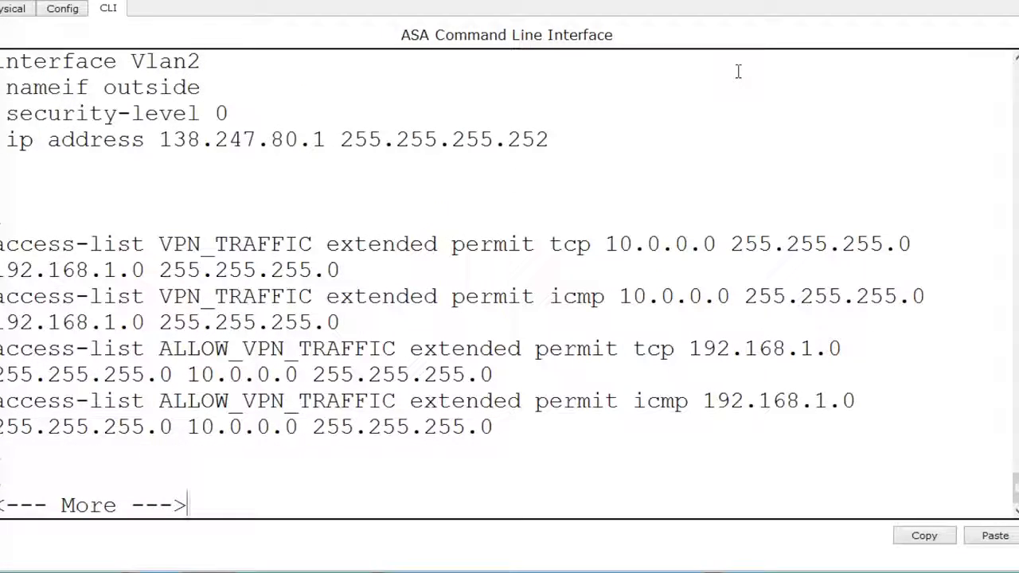
left_click_drag(348, 322, 1, 244)
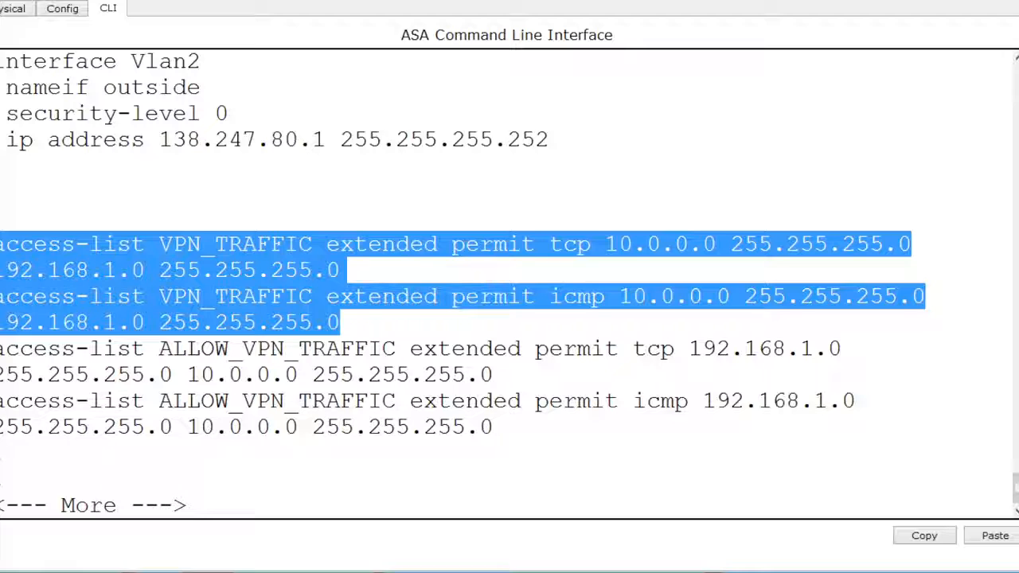
left_click_drag(517, 430, 1, 348)
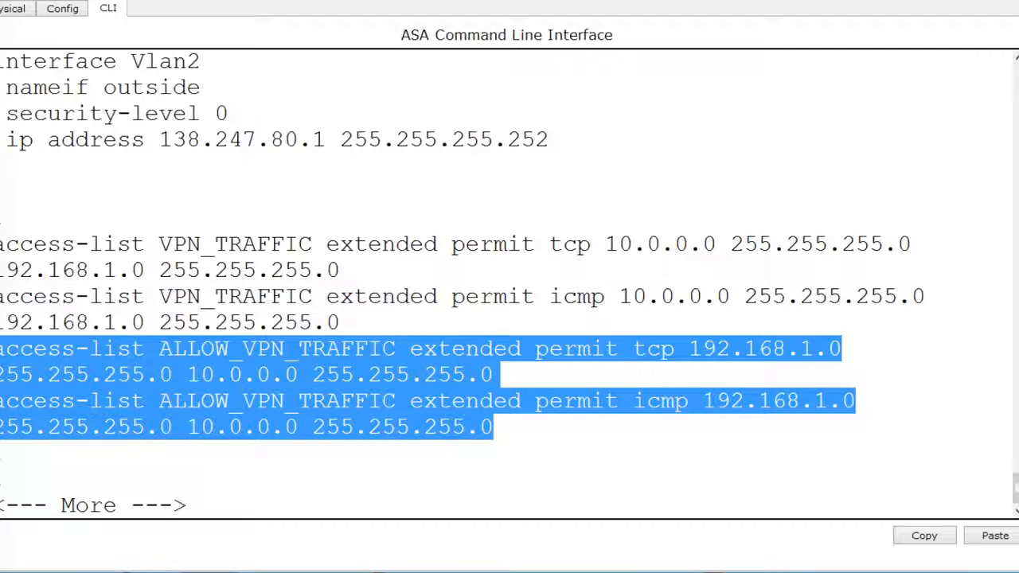
left_click(168, 365)
key("space")
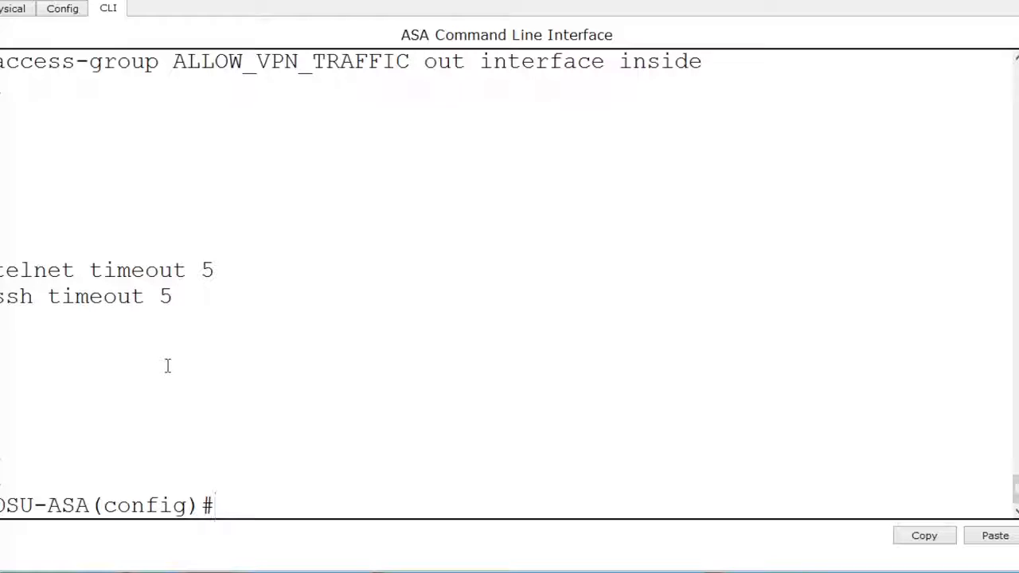
- Consult the help for the crypto and ikev1 policy commands and create an IKEv1 policy with priority 10
type("rypto")
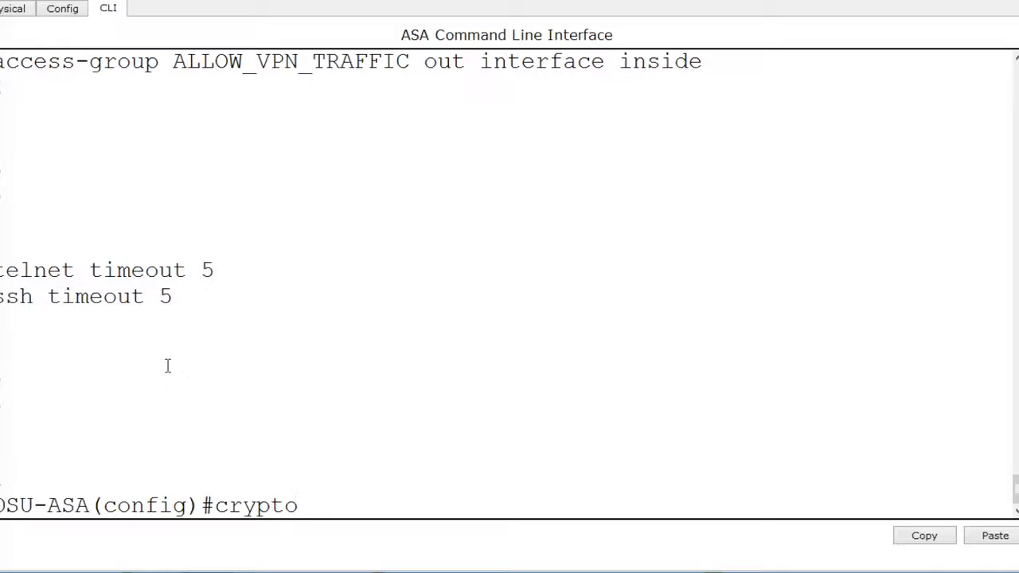
type(" ?ike")
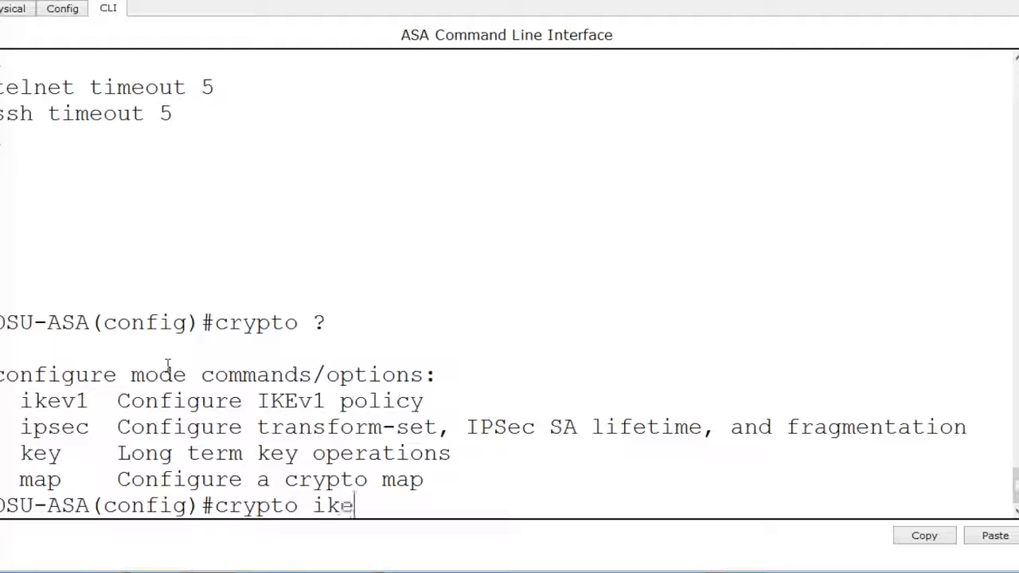
type("v1 policy ?10")
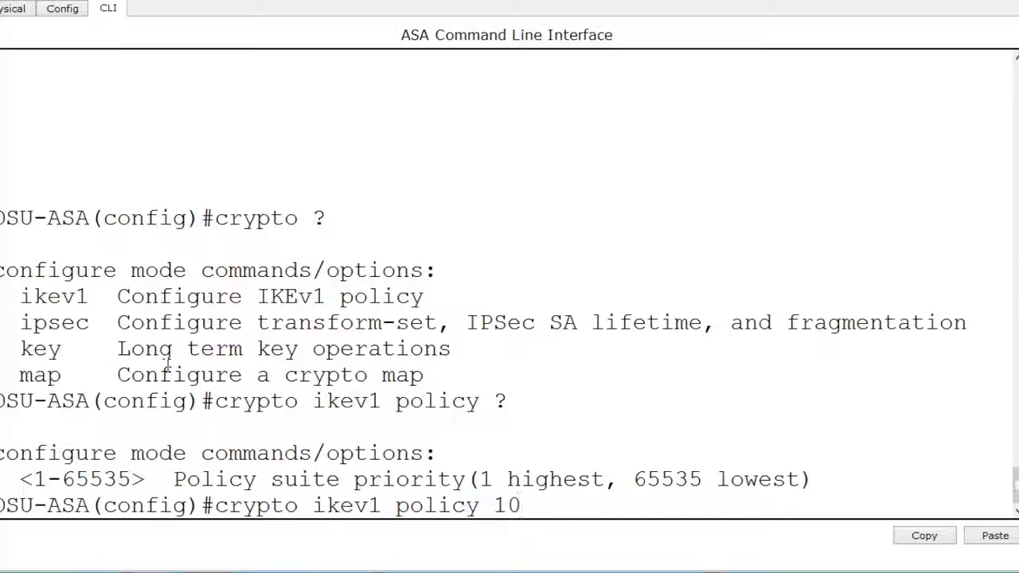
key("Return")
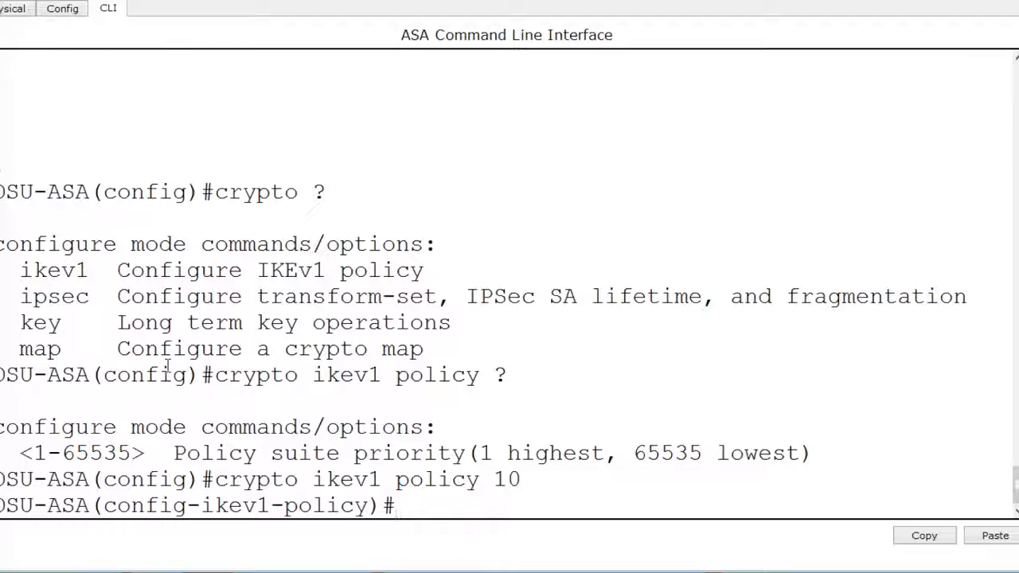
- List the IKEv1 policy options and set the policy's authentication method to pre-share
type("?")
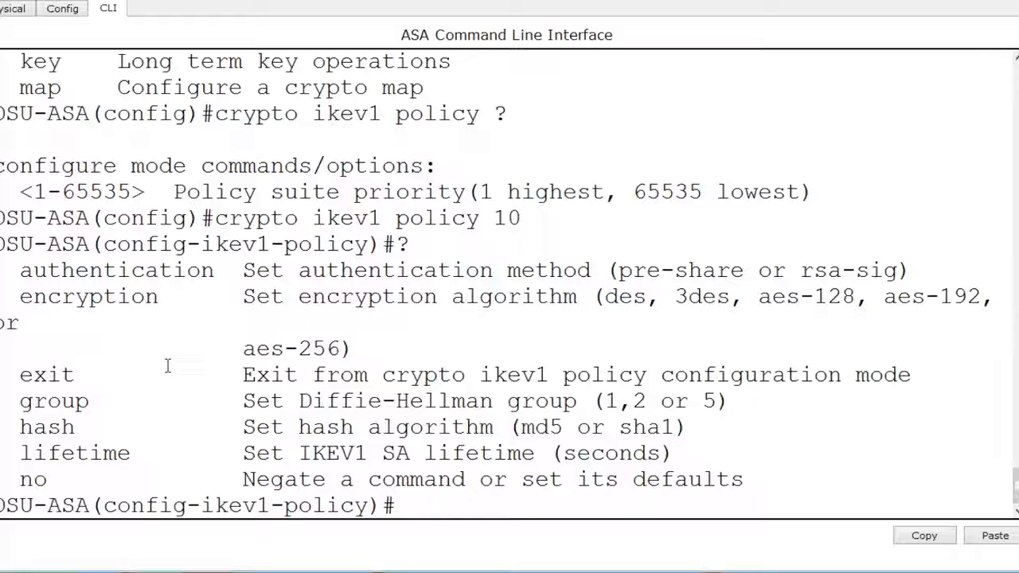
type("authen")
key("Tab")
type("pre")
key("Tab")
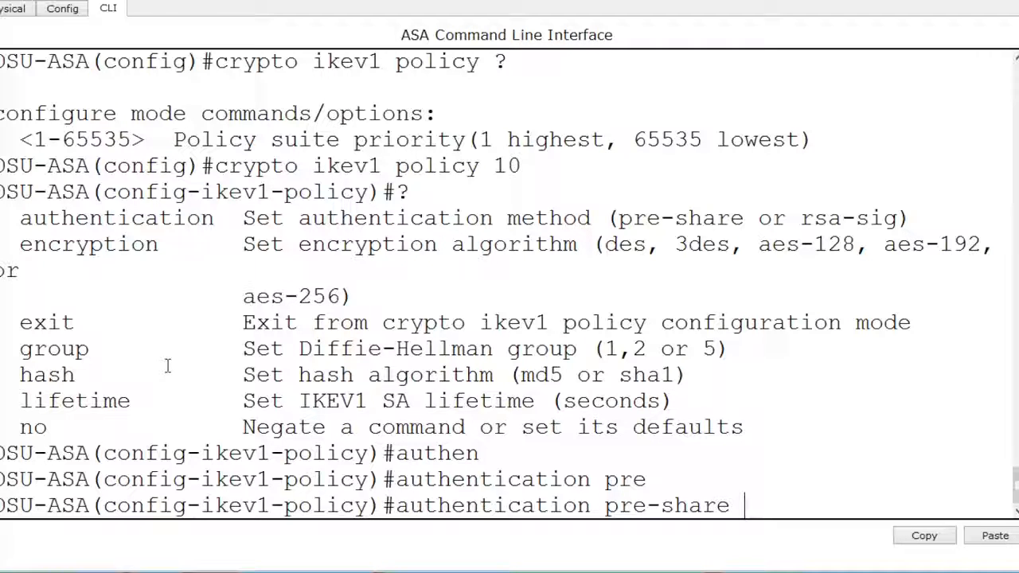
key("Return")
- Set the IKEv1 policy's encryption to aes-256 and its Diffie-Hellman group to 2
type("e")
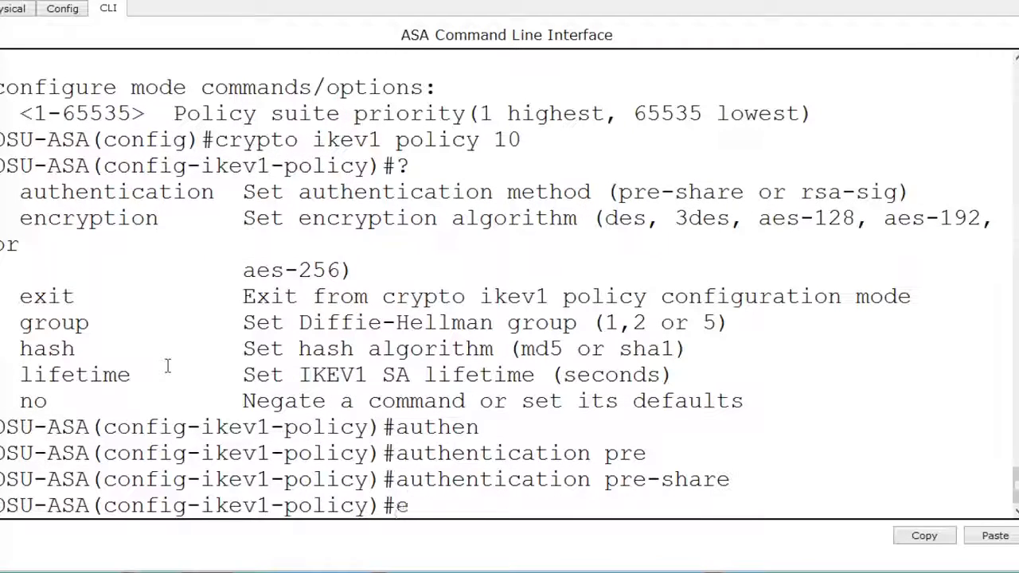
type("ncryption")
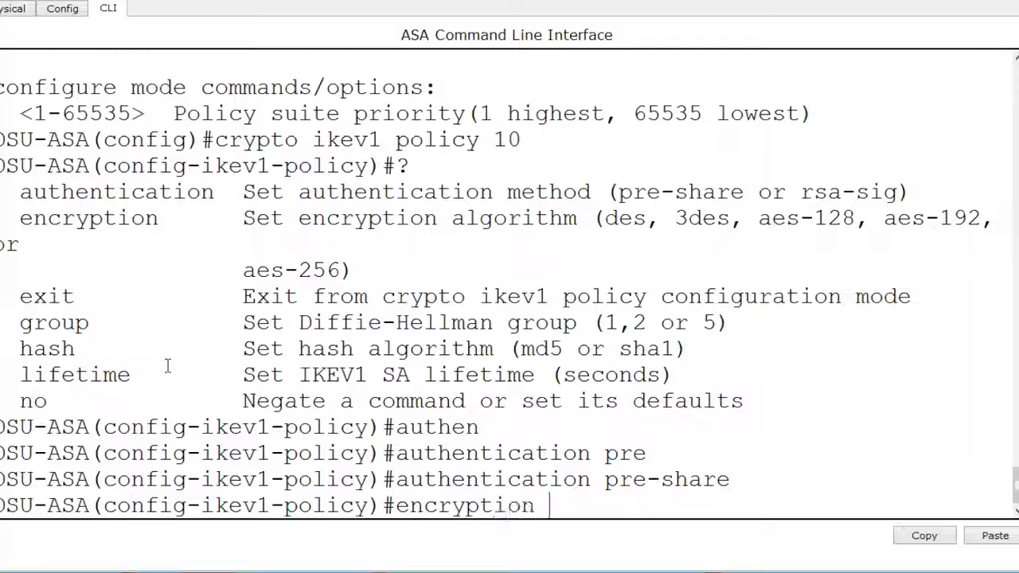
type(" aes-256")
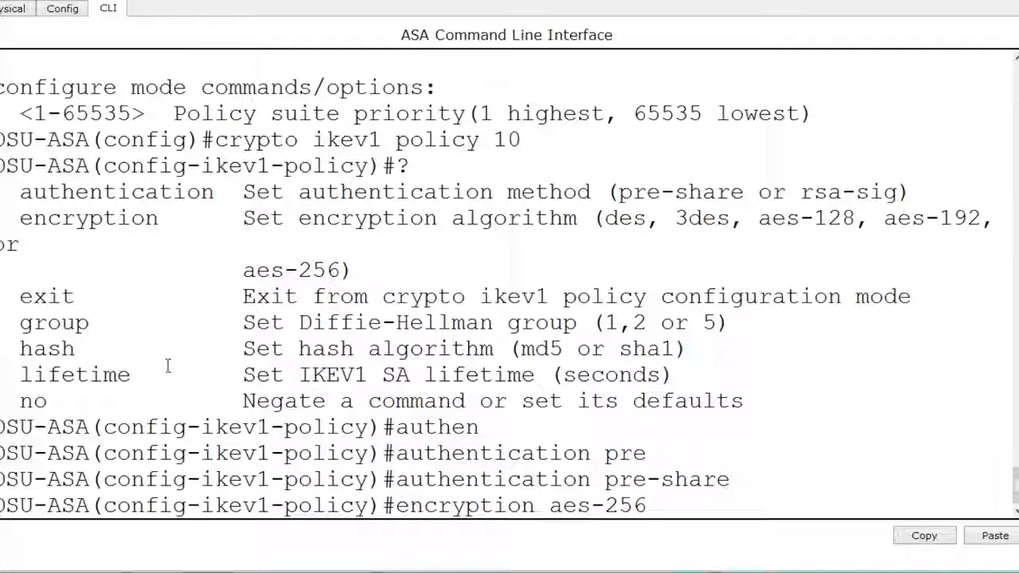
key("Return")
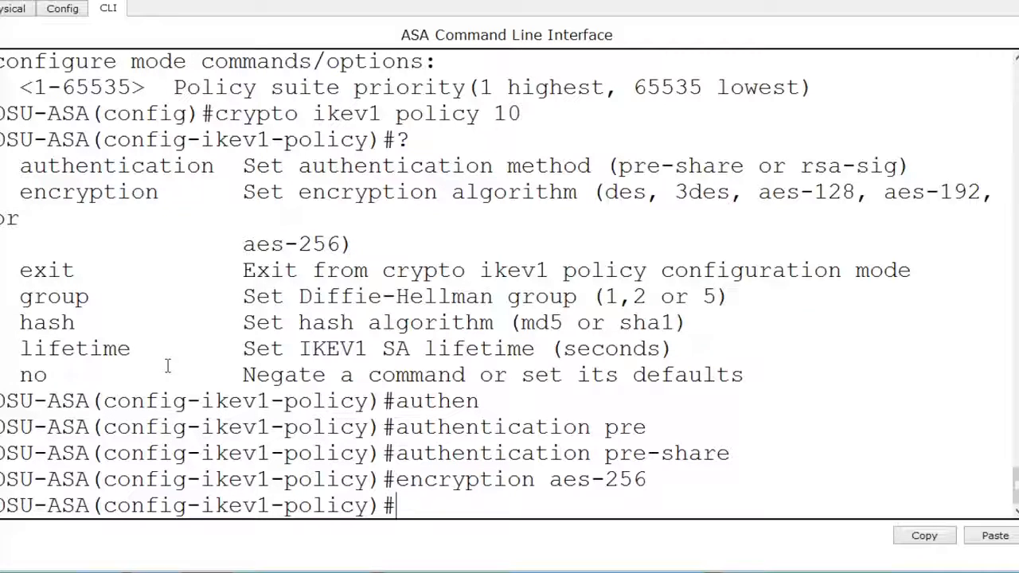
type("group 2")
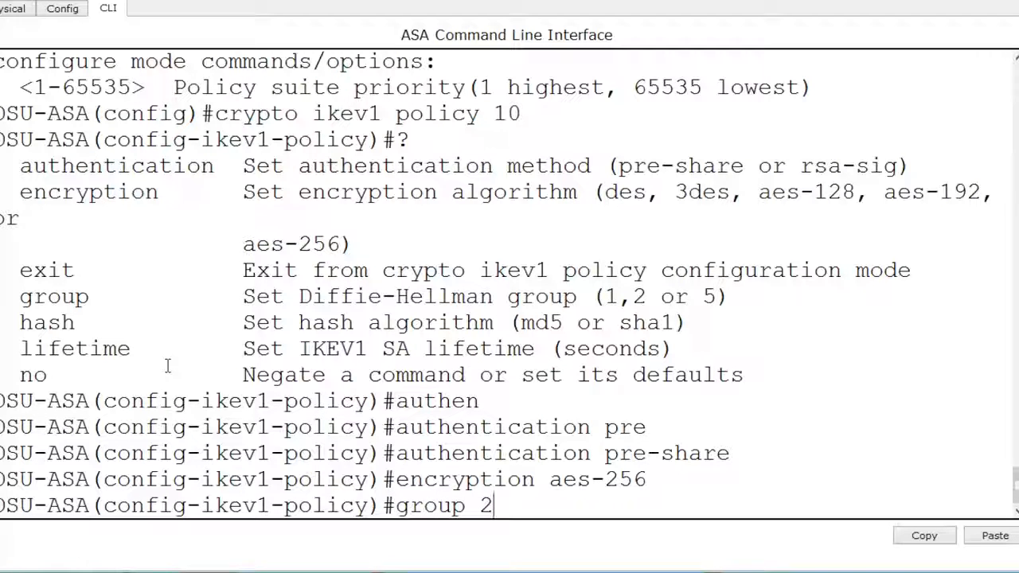
key("Return")
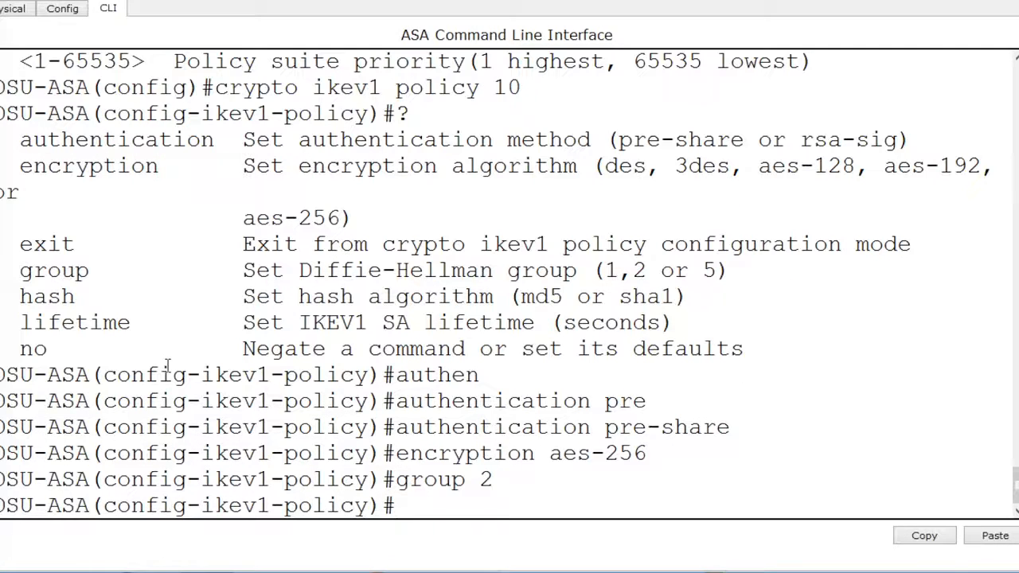
- Set the IKEv1 policy's hash to sha and its lifetime to 86400 seconds, and exit policy configuration mode
type("hash sha1")
key("BackSpace")
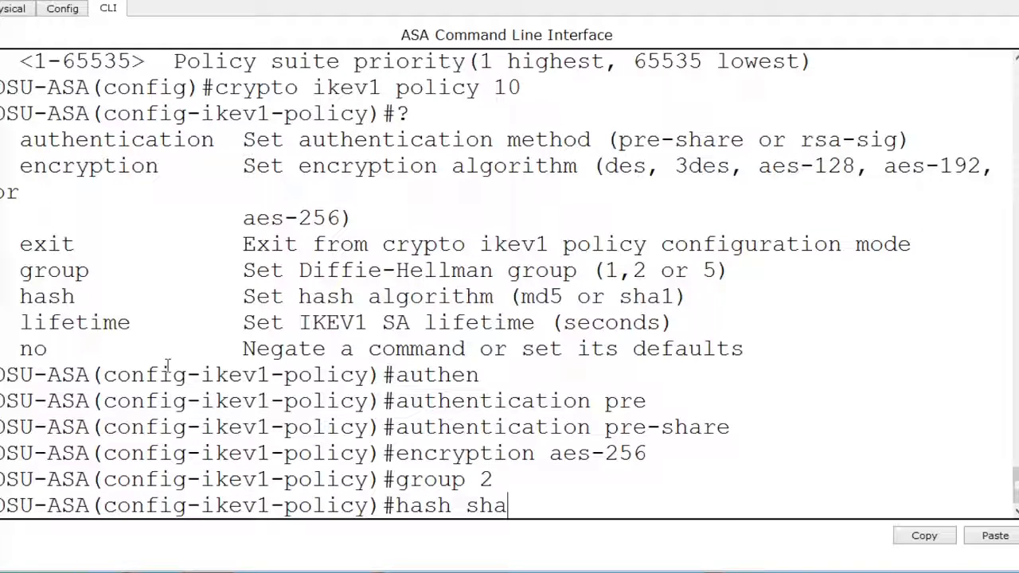
key("Return")
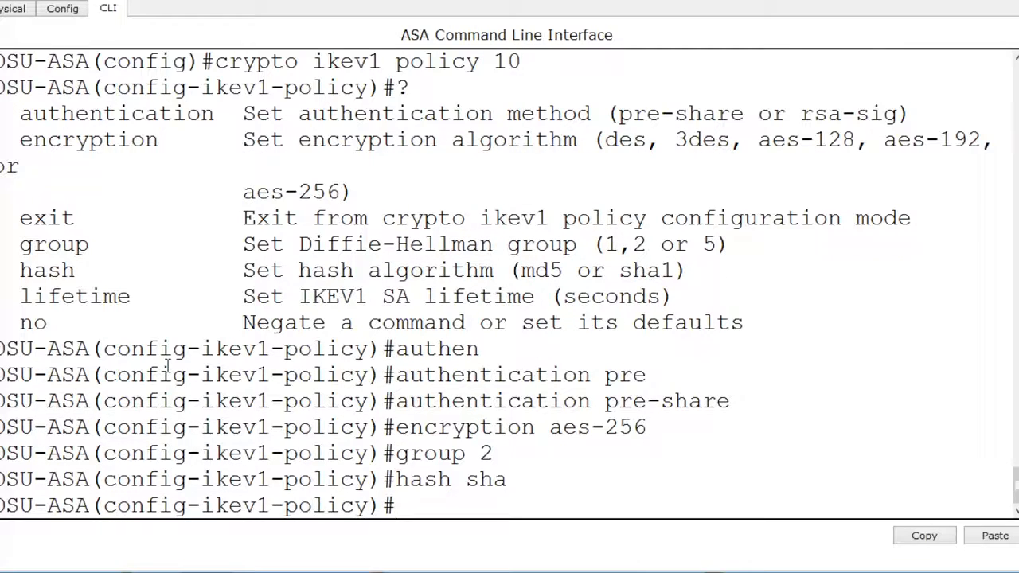
type("life")
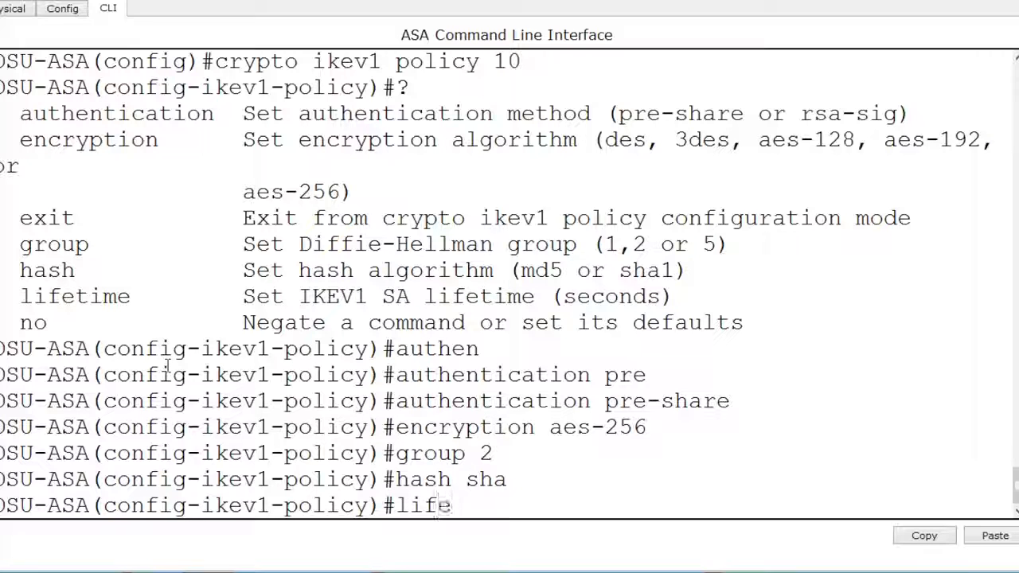
type("time 8")
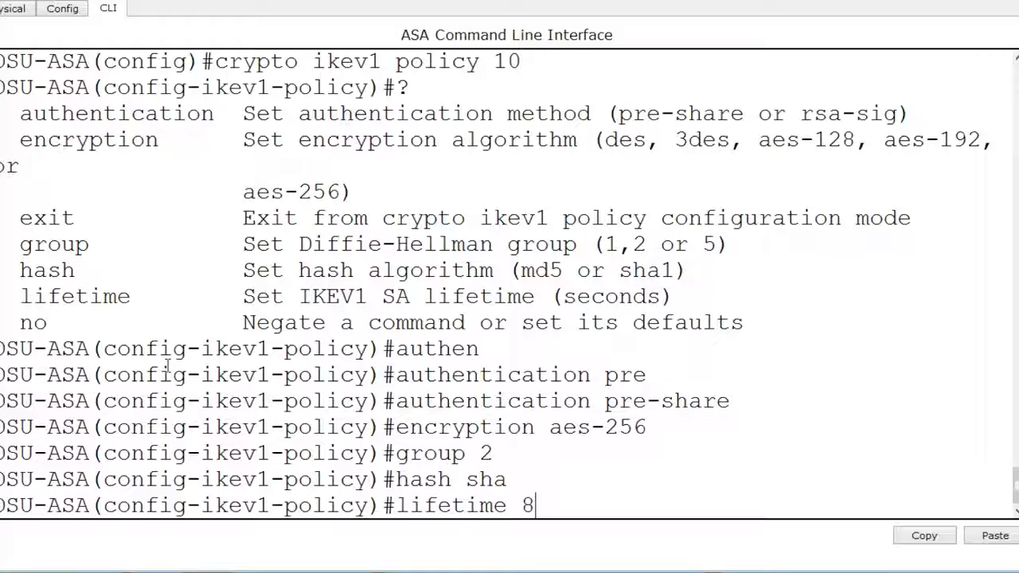
type("6400")
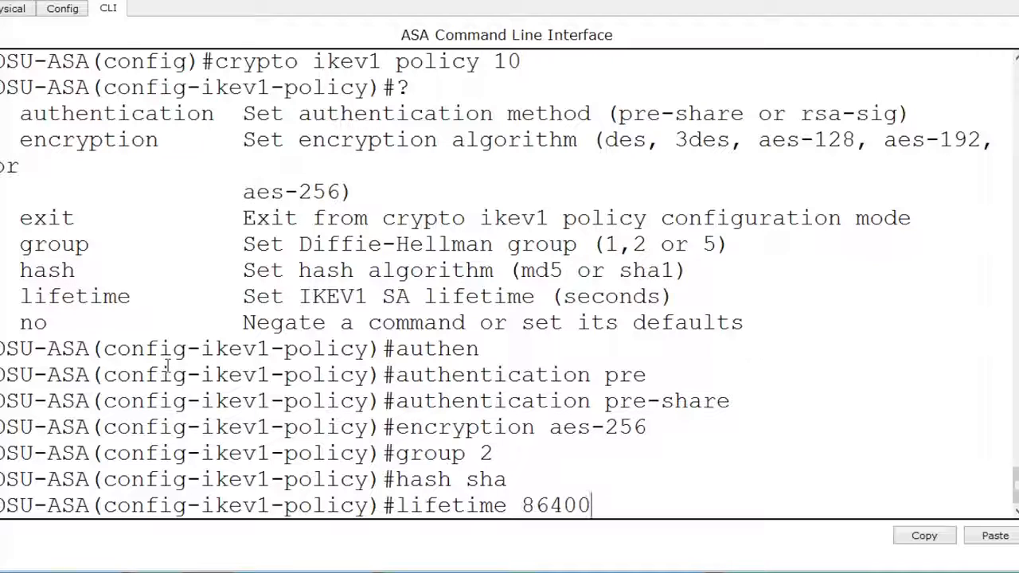
key("Return")
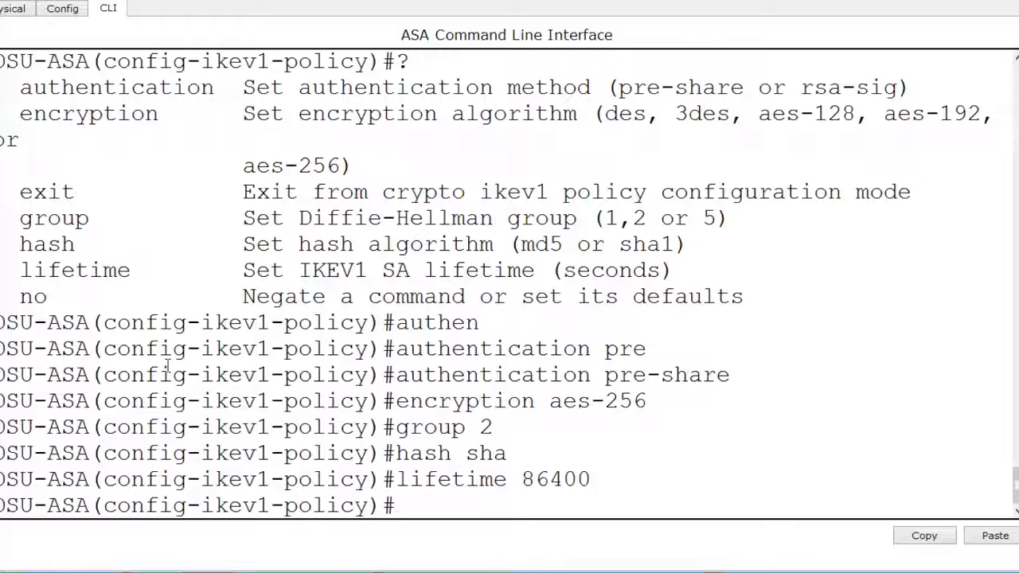
type("exit")
key("Return")
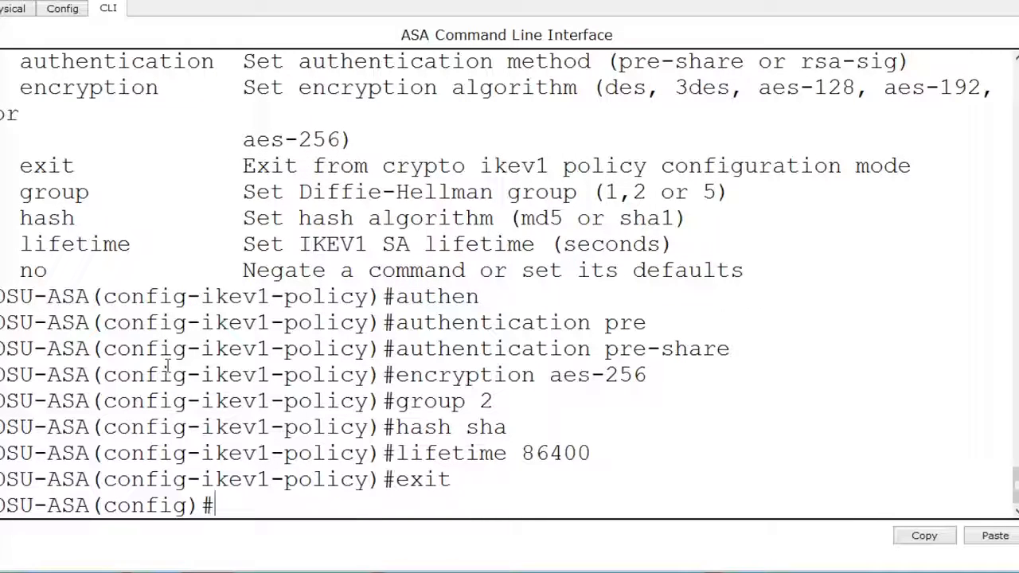
- Enable IKEv1 on the outside interface with the crypto ikev1 enable command
type("crypto ikev")
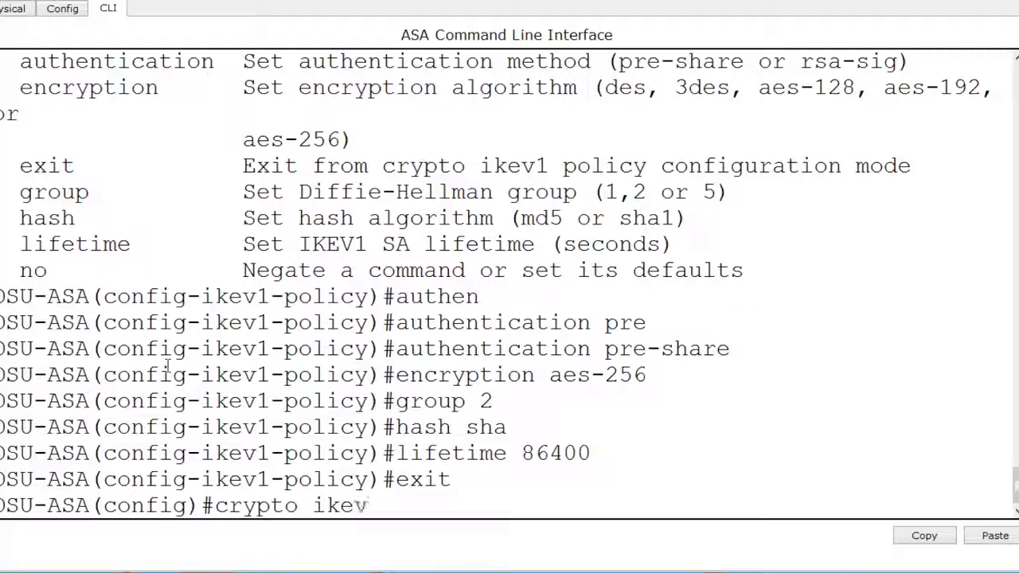
type("1 enable outi")
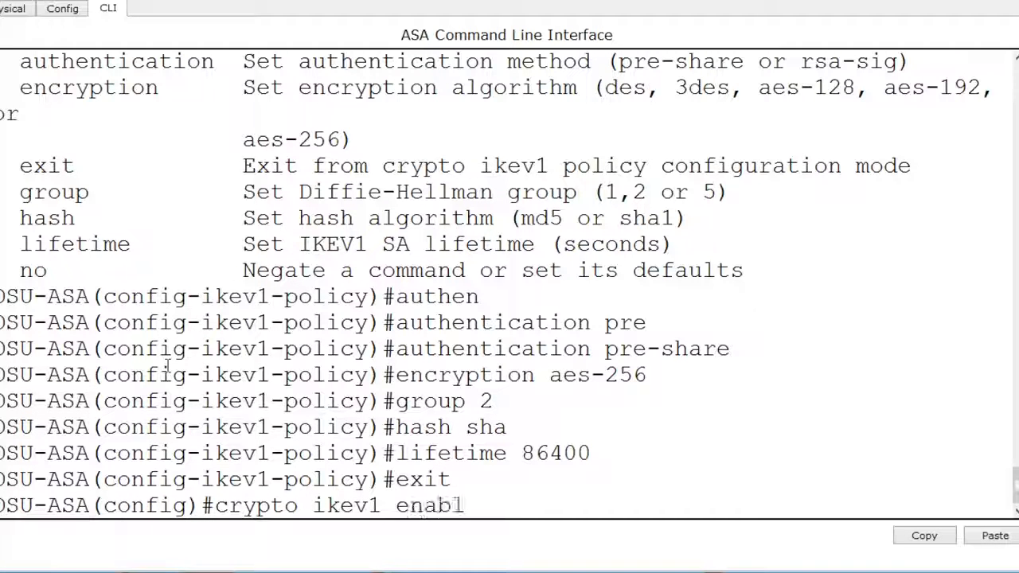
key("BackSpace")
type("side")
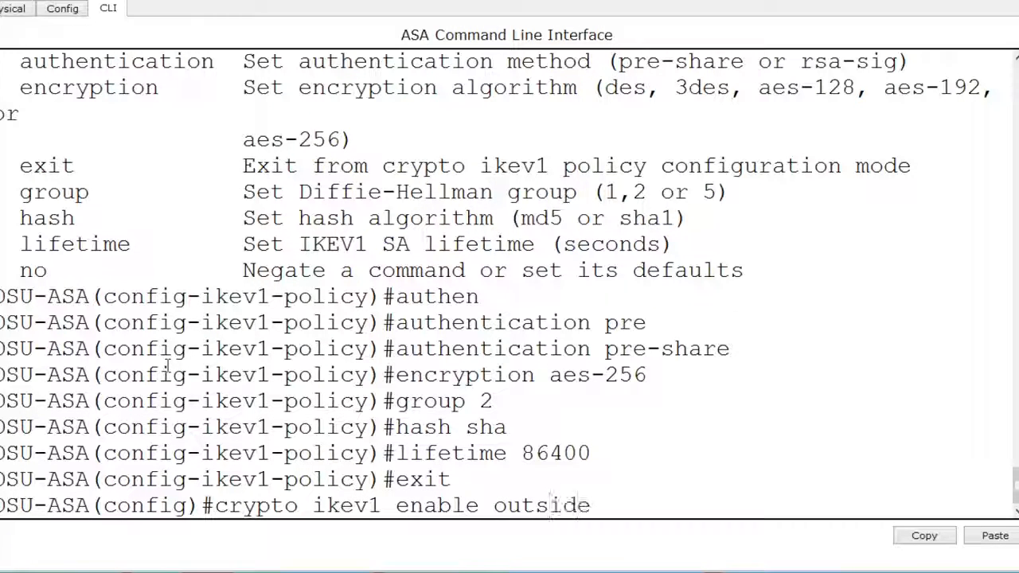
key("Return")
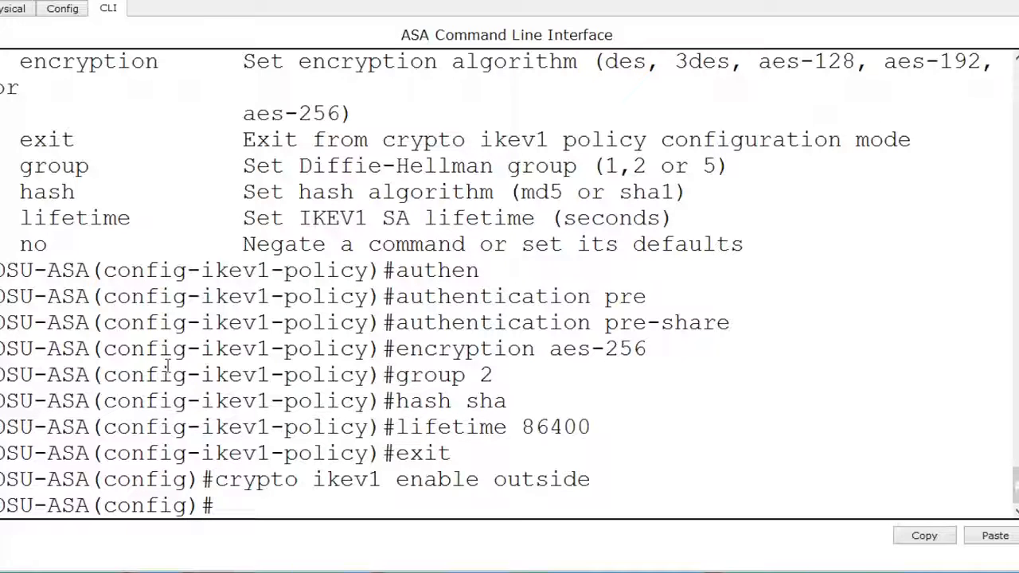
- Compose the crypto ipsec ikev1 transform-set command and consult the help for its next argument
type("crypto ipsec ikev1 trans")
key("Tab")
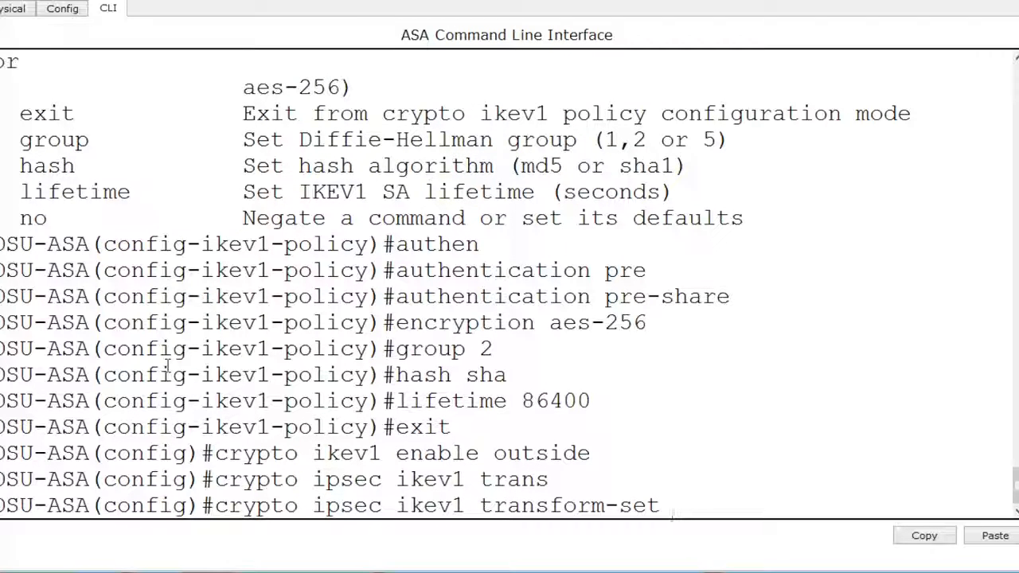
type("?")
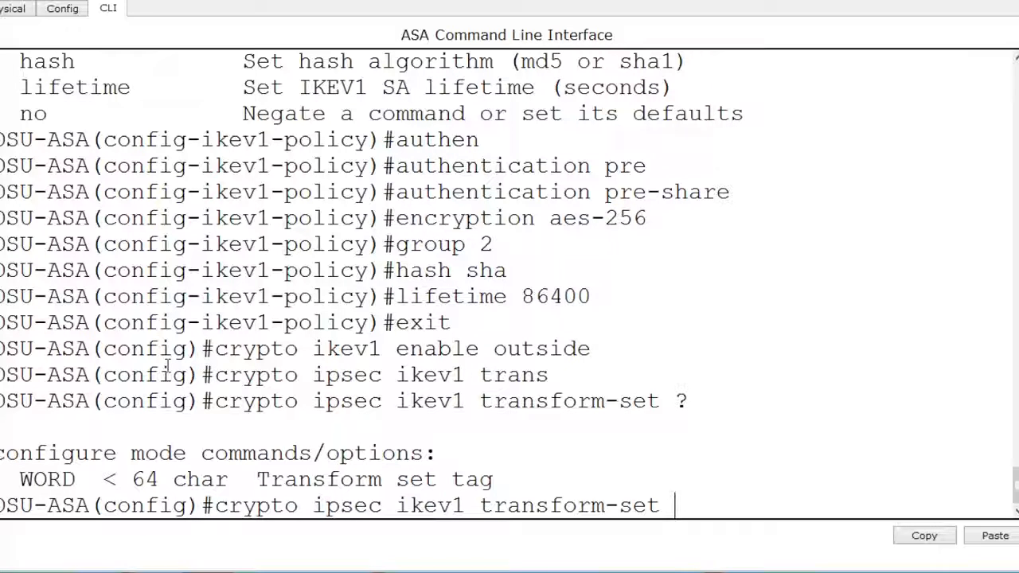
type("TRANS")
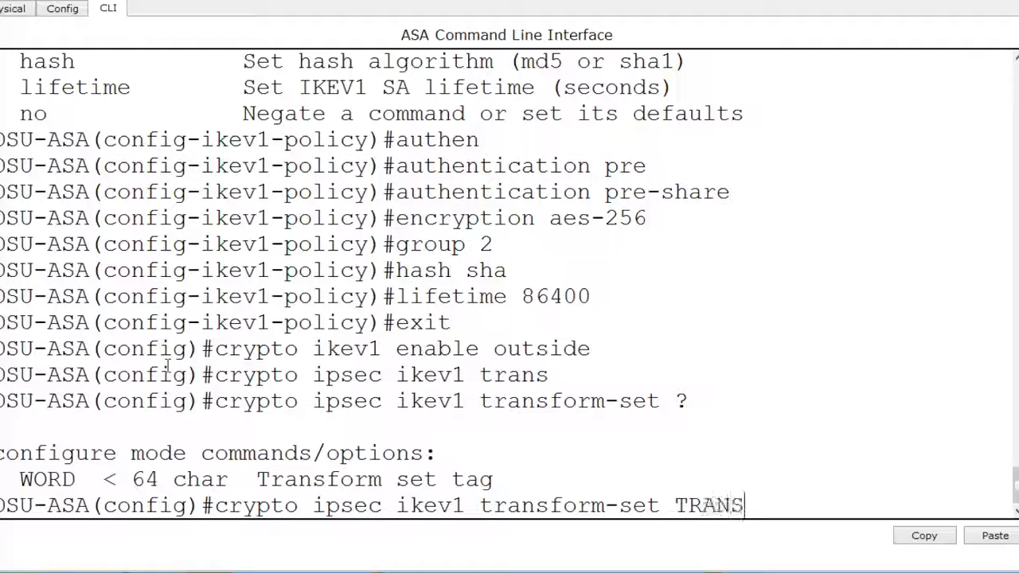
type("_SET")
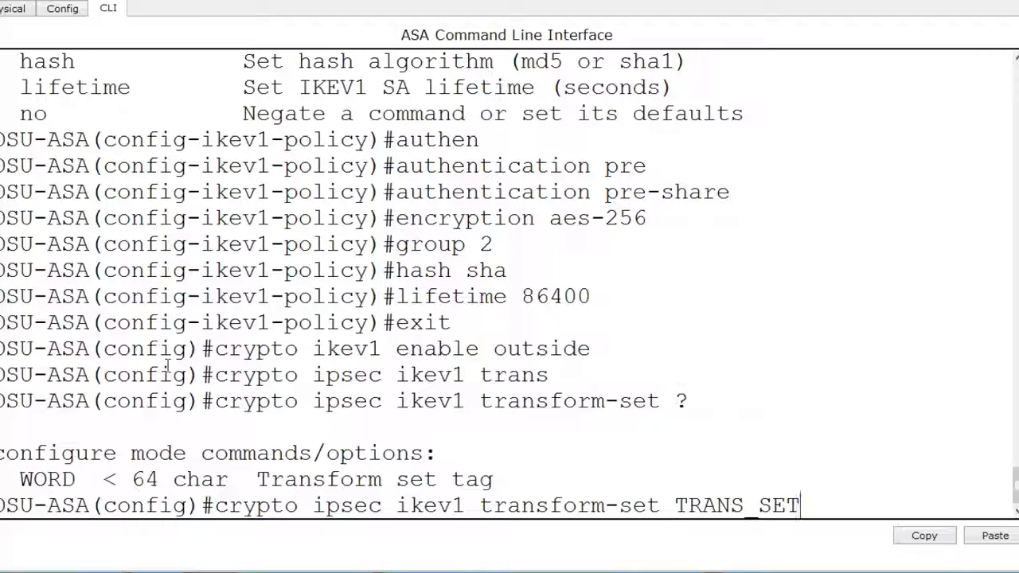
type(" ?")
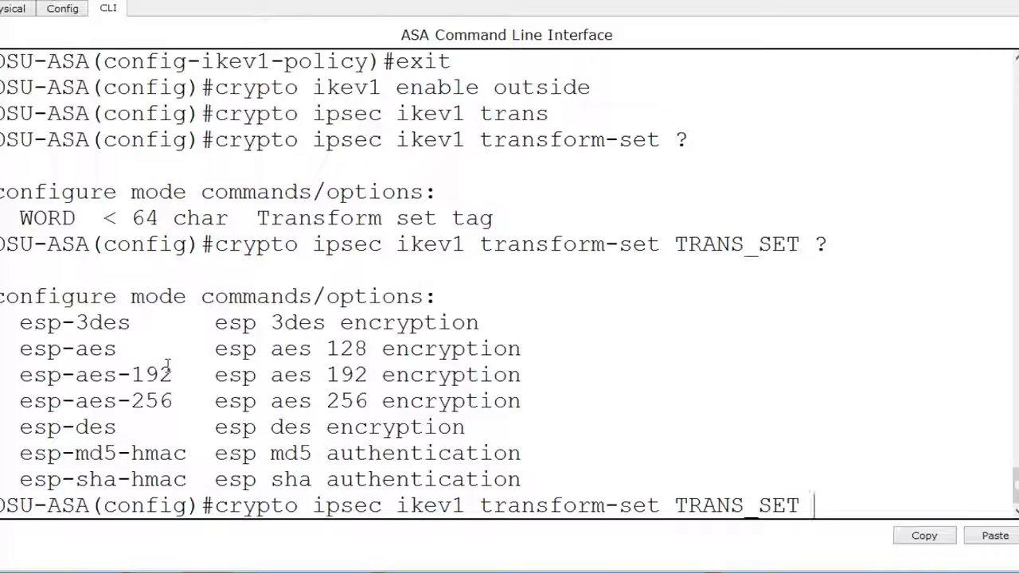
type("esp-as")
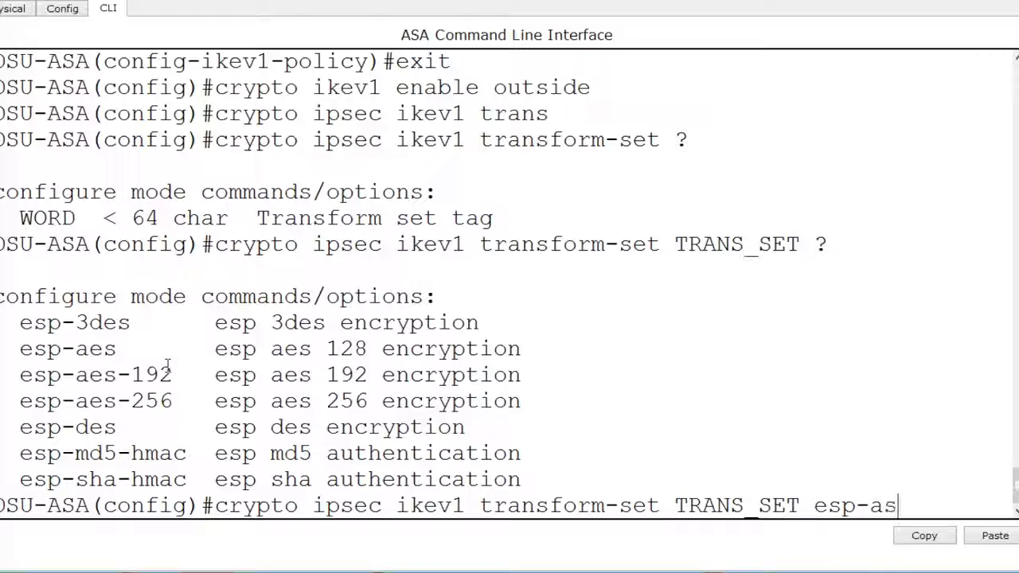
- Name the transform set TRANS_SET and define it with esp-aes-256 and esp-sha-hmac, consulting the help for the available algorithms
key("BackSpace")
type("es-256")
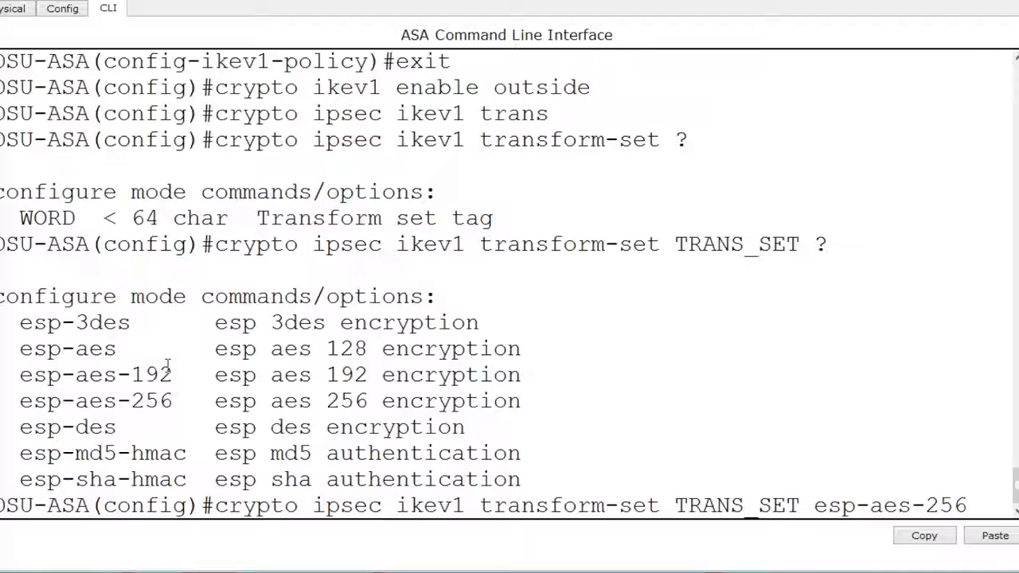
type("?")
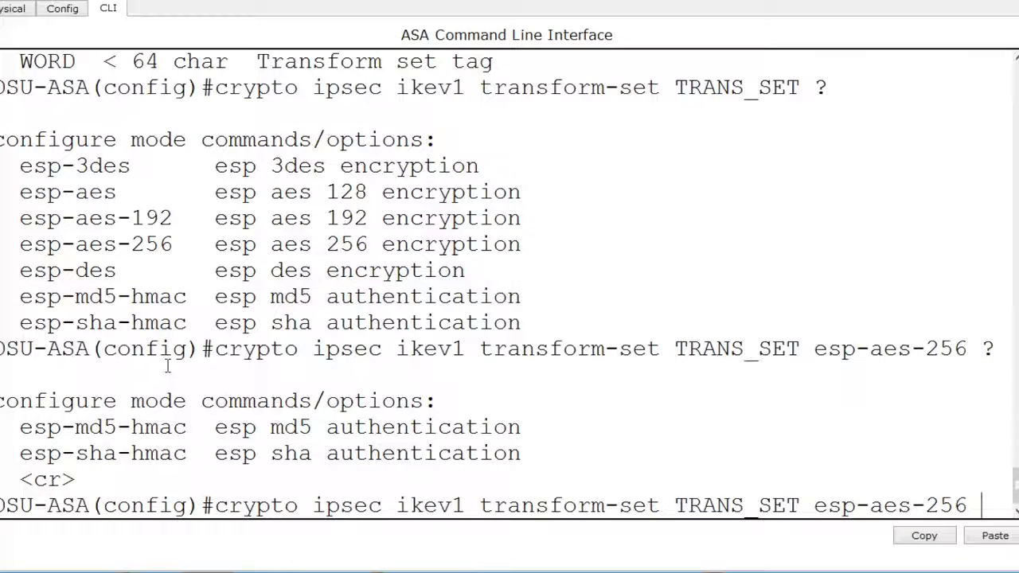
type("esp-sha-hmac")
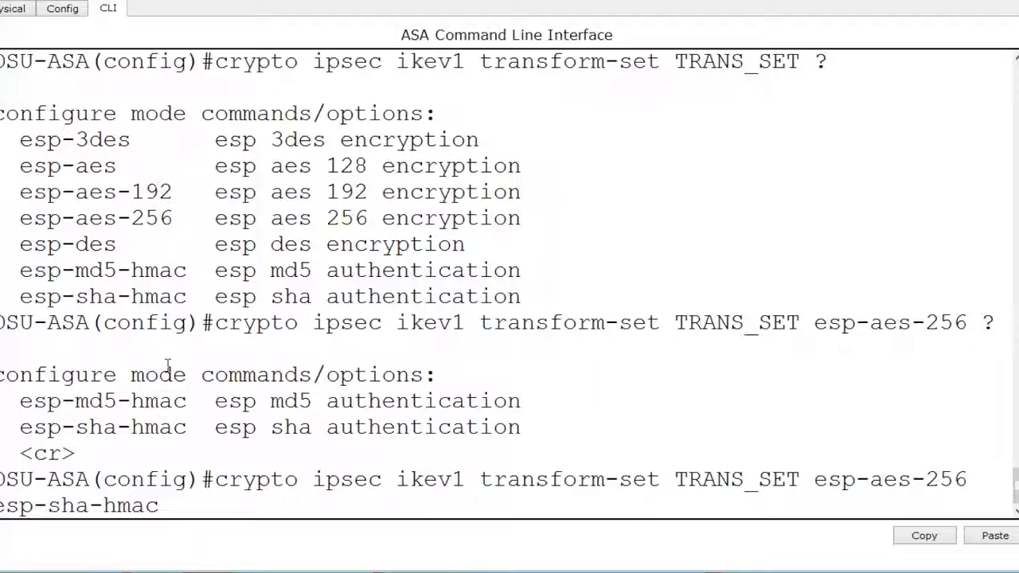
key("Return")
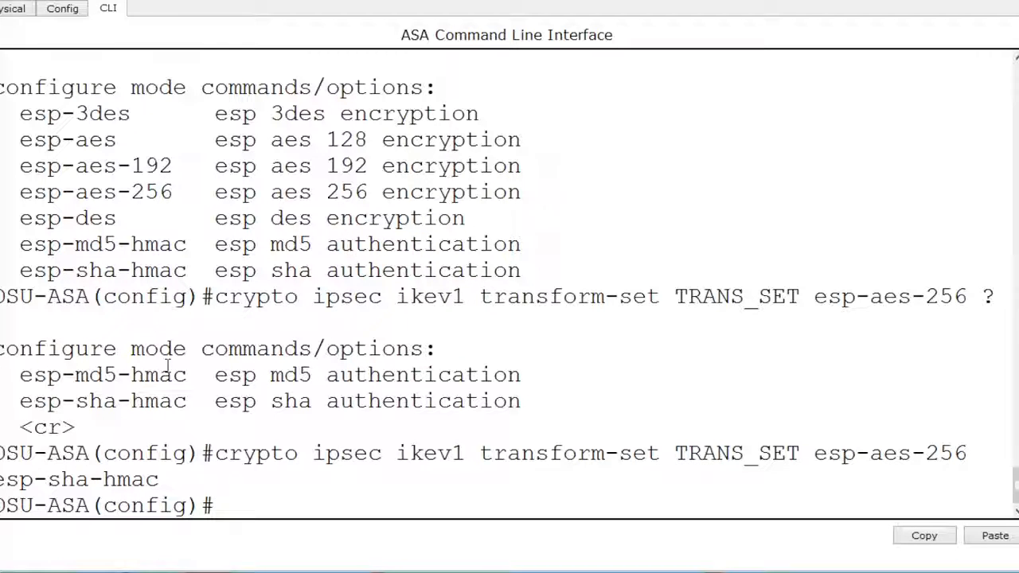
- Create a tunnel-group for peer 138.247.80.2 with type ipsec-l2l, consulting the help for the available types
type("tunnel-group ")
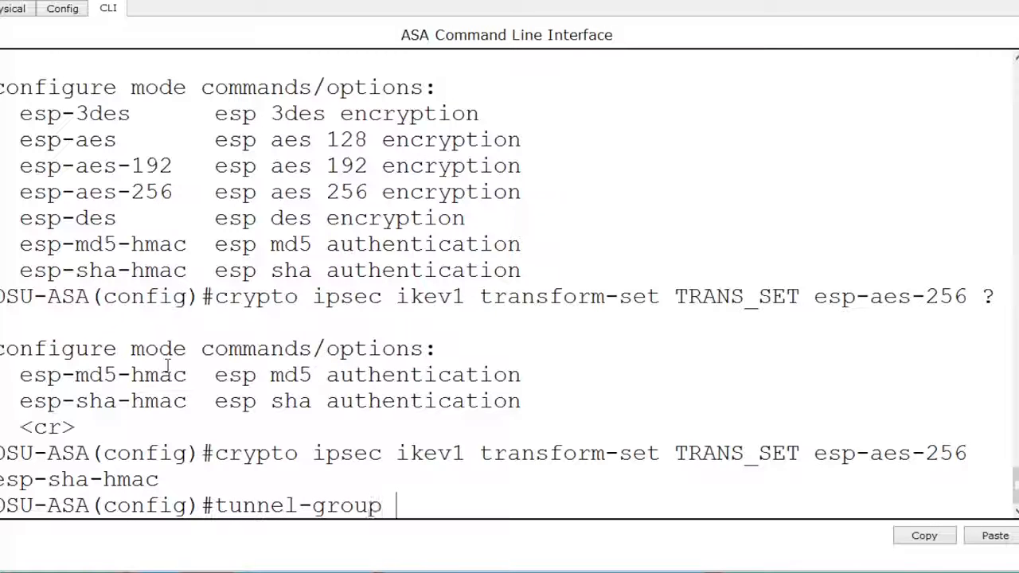
type("138.")
type("247.")
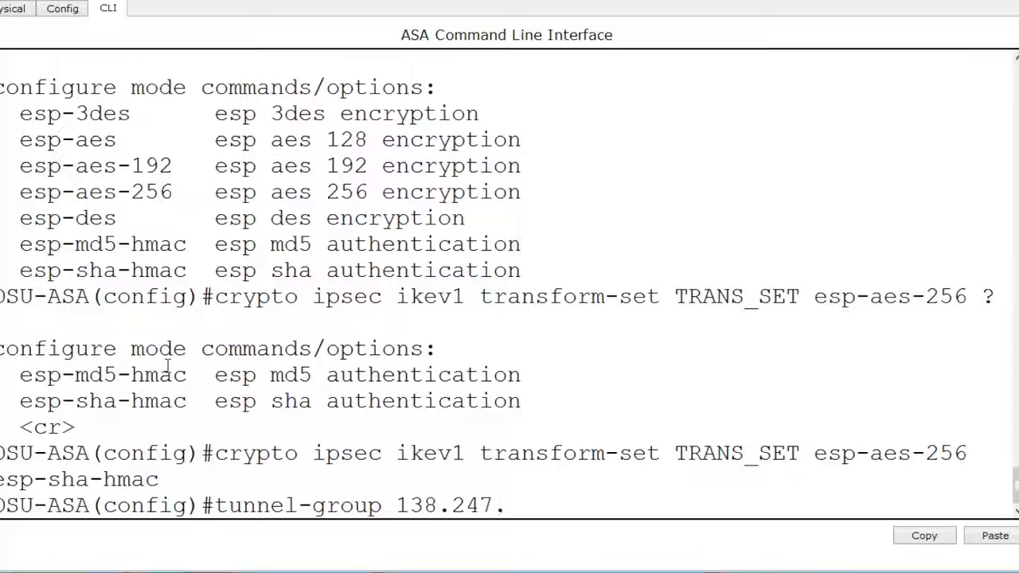
type("80.2 type ")
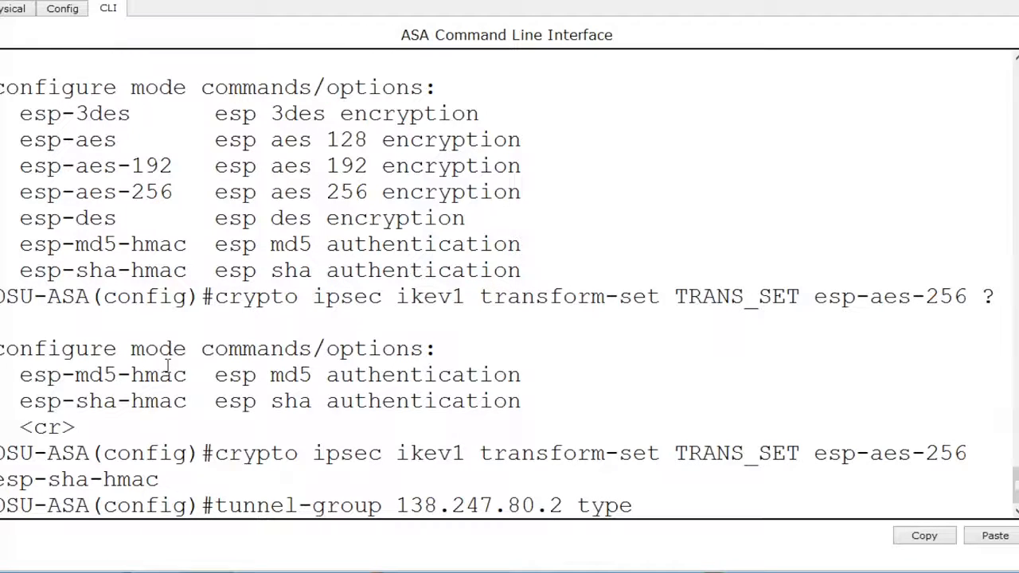
type("?")
type("ipsec-l2l")
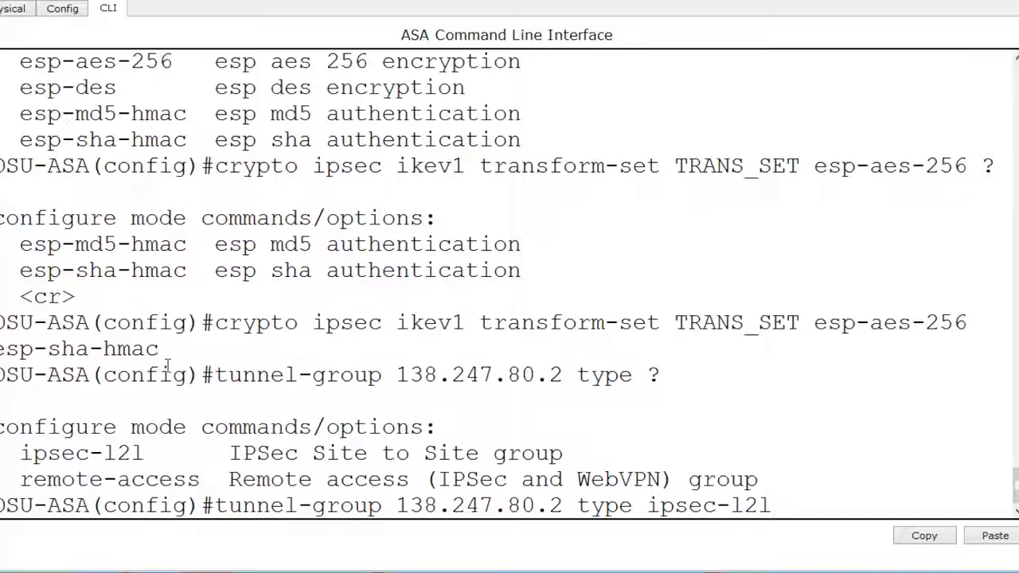
key("Return")
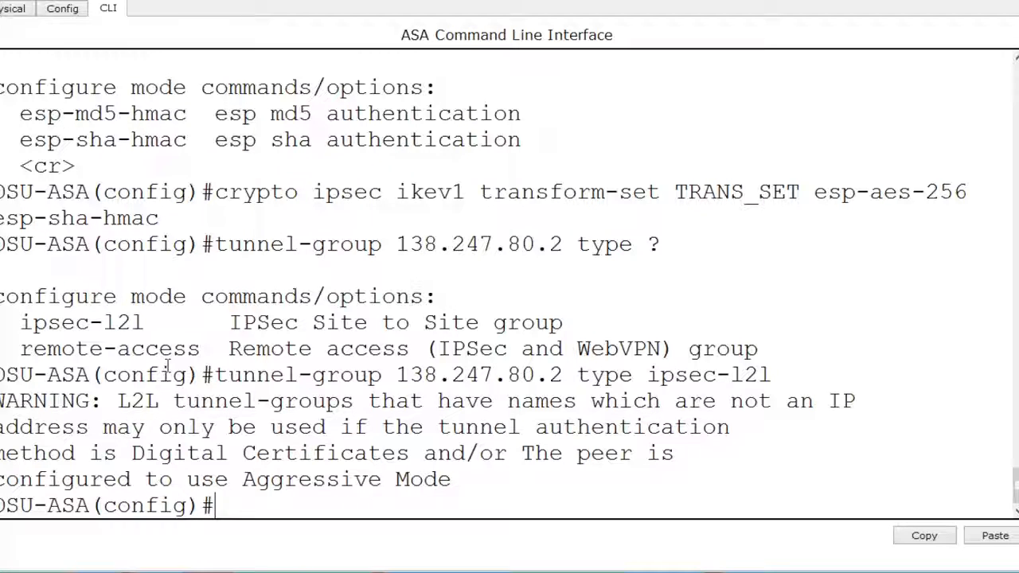
- Enter the ipsec-attributes configuration of tunnel-group 138.247.80.2
key("Up")
key("BackSpace")
key("BackSpace")
key("BackSpace")
key("BackSpace")
key("BackSpace")
key("BackSpace")
key("BackSpace")
key("BackSpace")
key("BackSpace")
key("BackSpace")
key("BackSpace")
key("BackSpace")
key("BackSpace")
key("BackSpace")
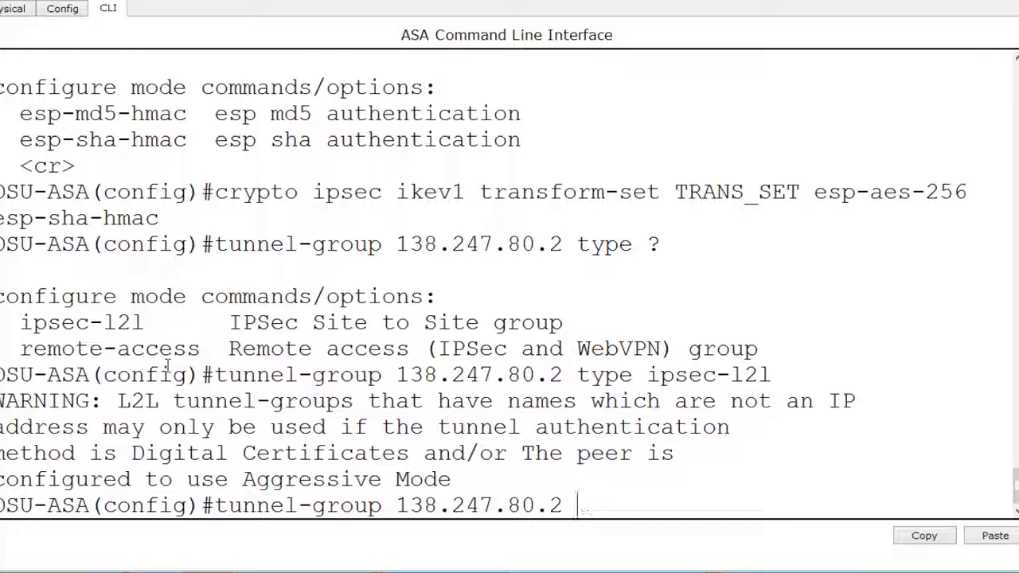
type("ipsec-att")
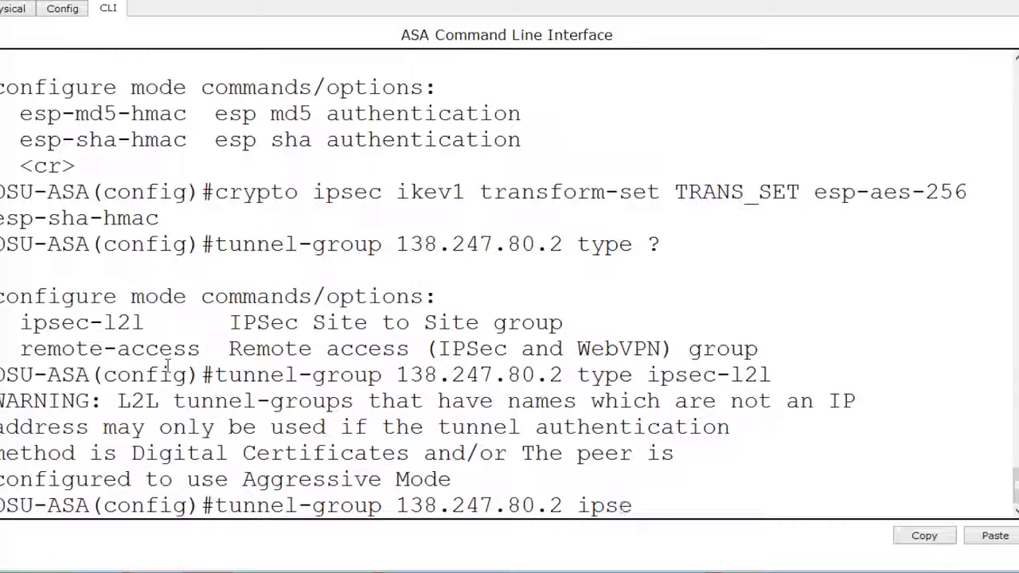
key("Tab")
key("Return")
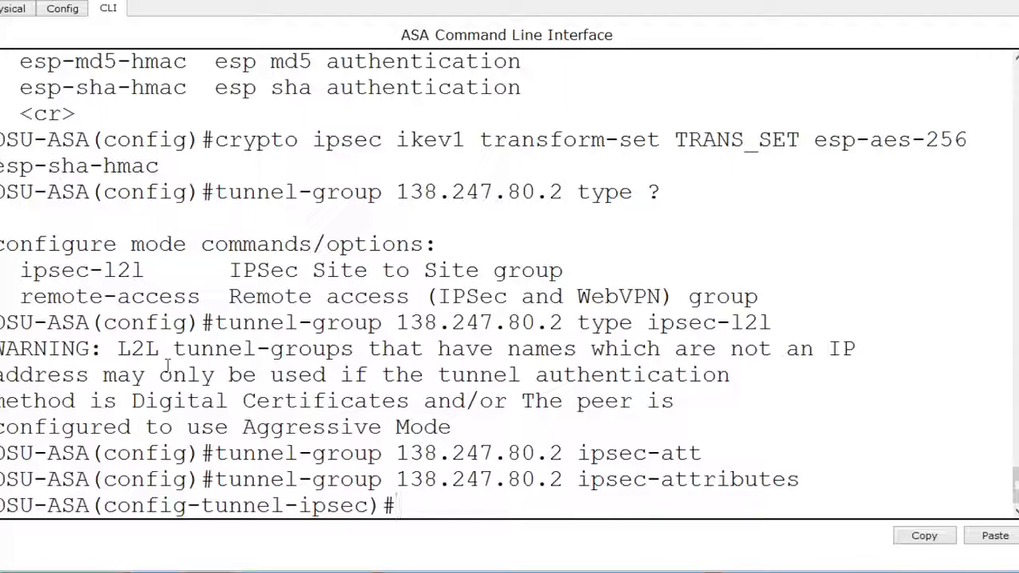
- Set the tunnel group's IKEv1 pre-shared key after consulting the help for available commands, and exit to global configuration mode
type("?")
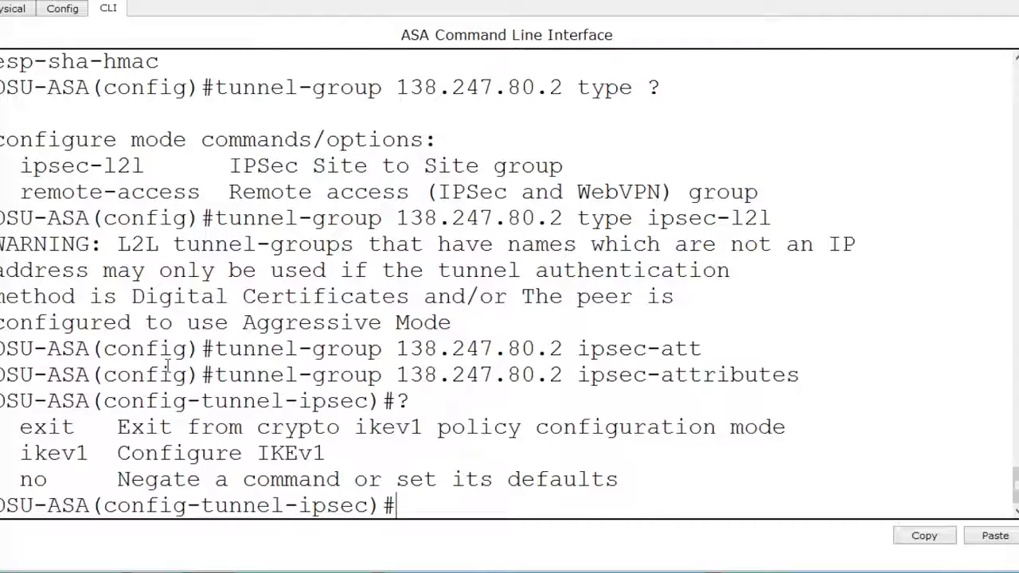
type("ikev1 pre-")
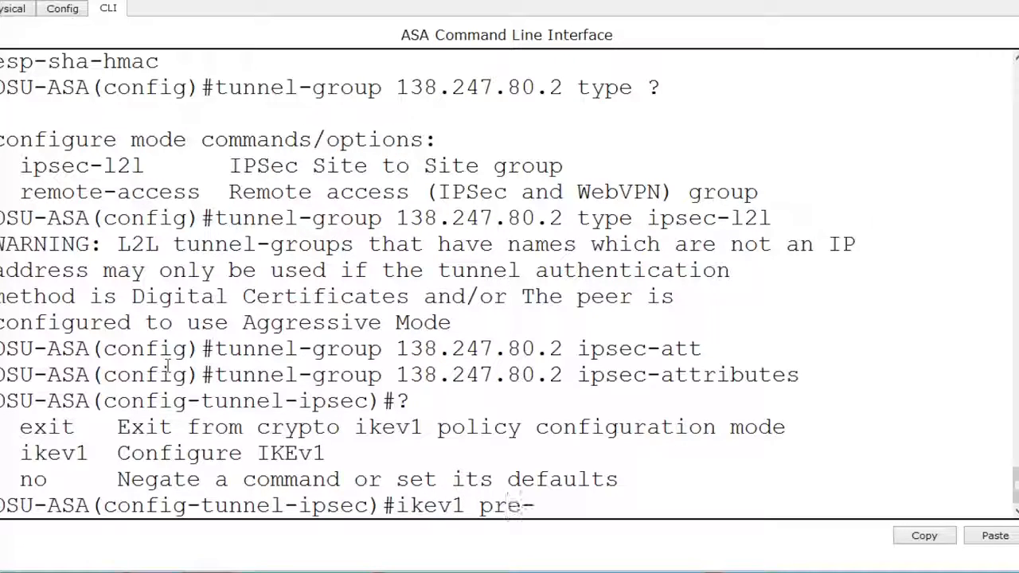
key("Tab")
type("cisco")
type("124")
key("BackSpace")
type("3")
key("Return")
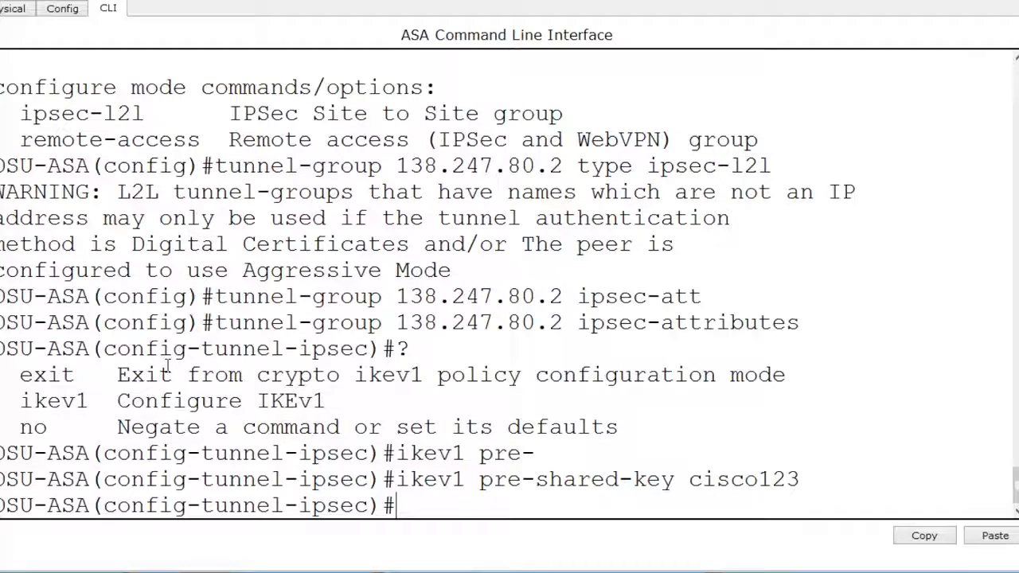
type("exi")
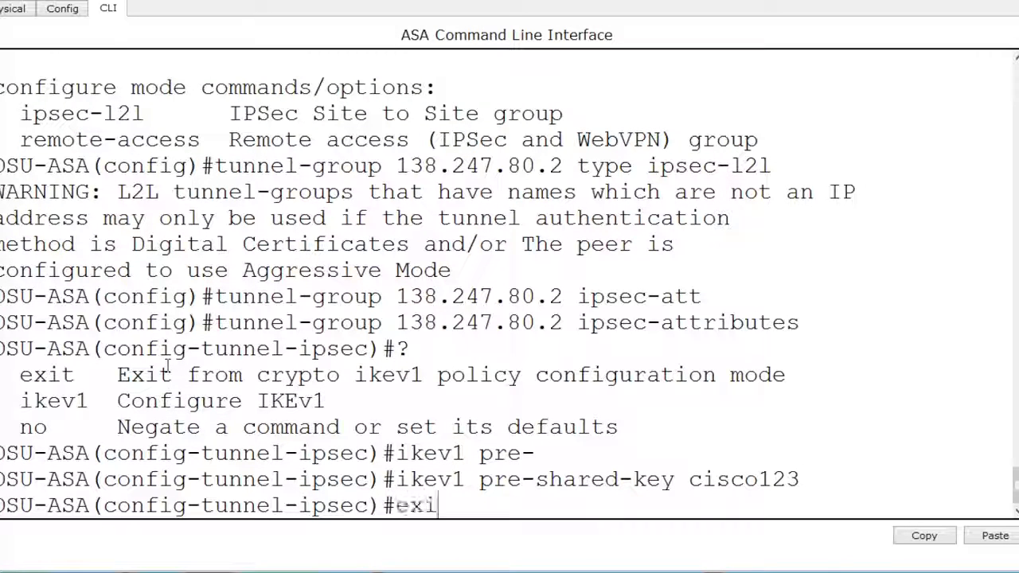
type("t")
key("Return")
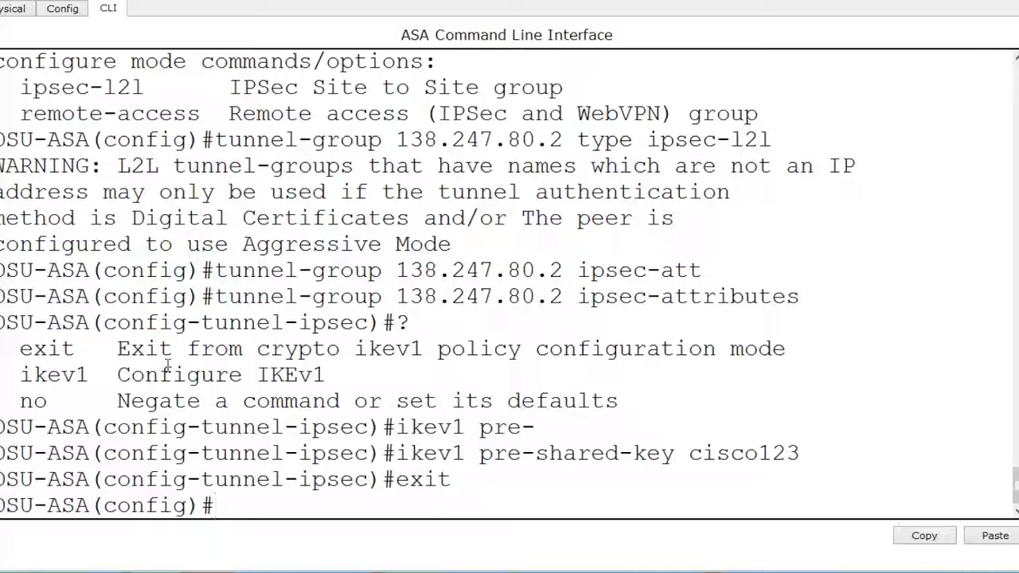
- Compose a crypto map command named CRYP_MAP with sequence number 10 and consult the help for its options
type("crypto ")
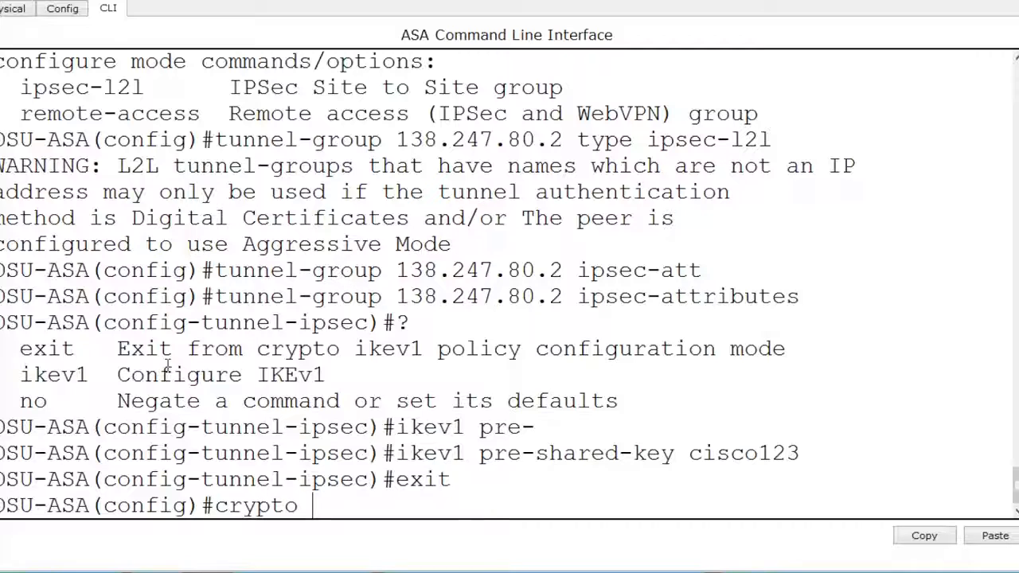
type("map CRP")
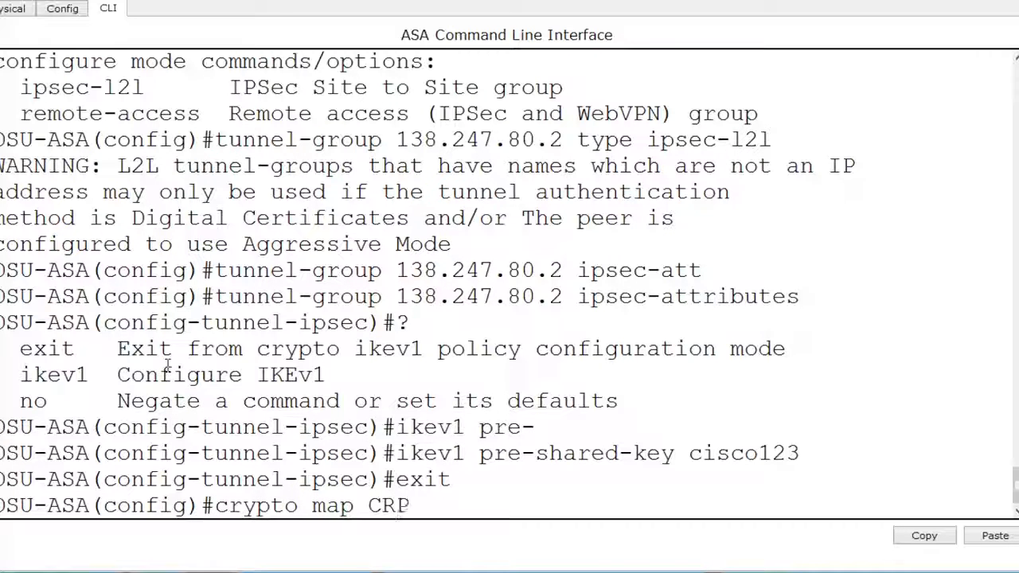
key("BackSpace")
type("YP_")
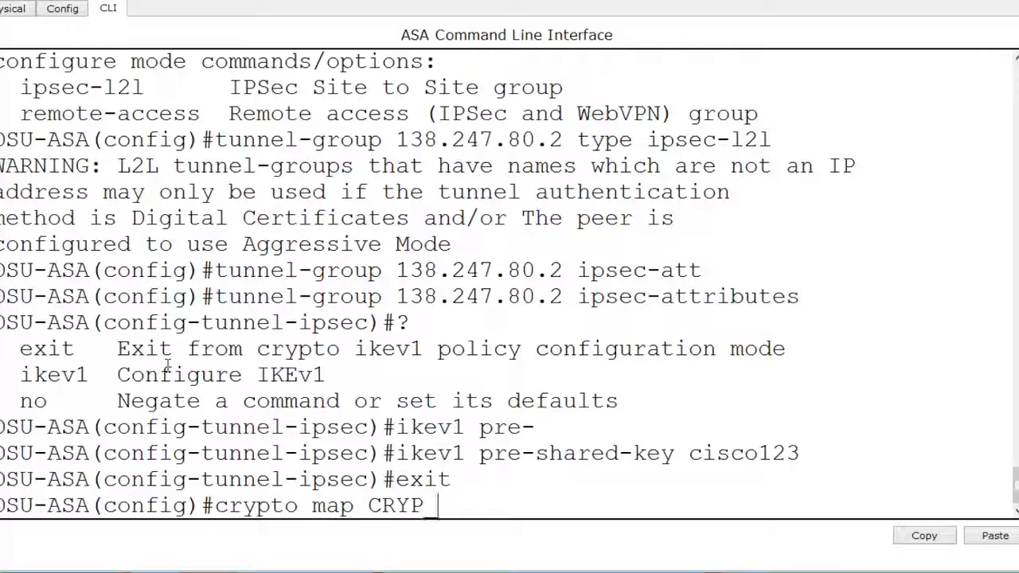
type("MAP ")
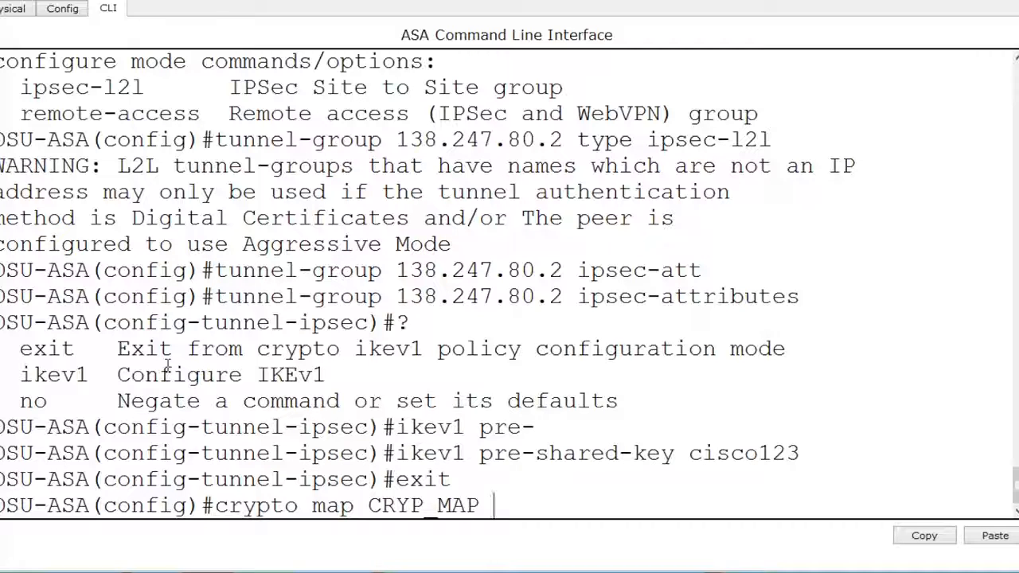
type("10 ?")
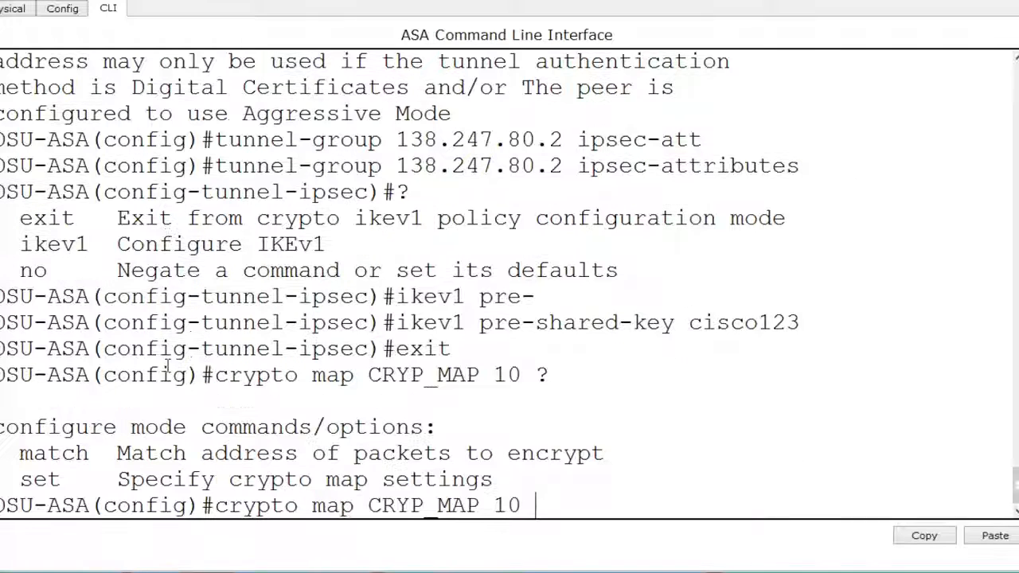
type("match")
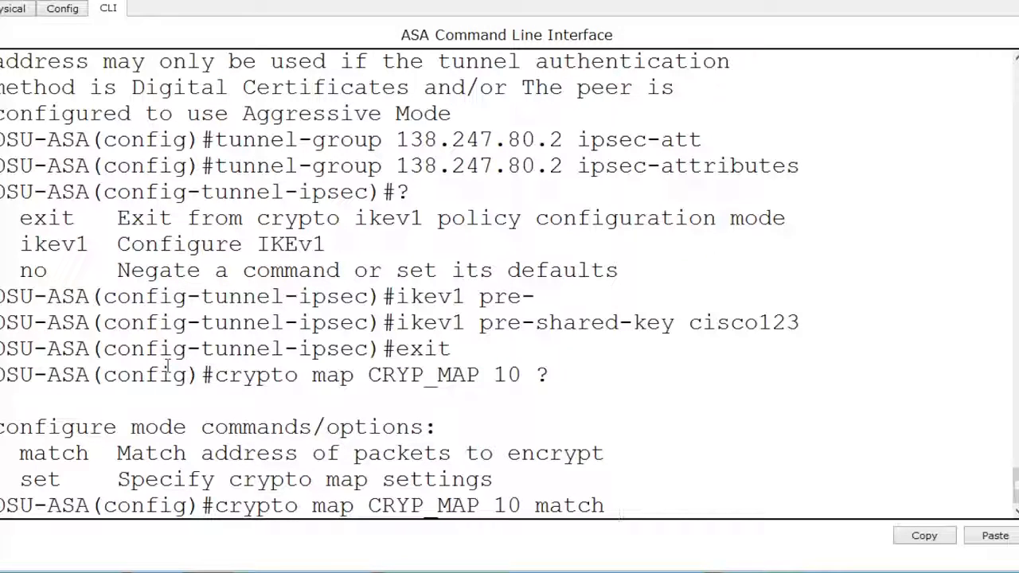
- Try to match crypto map CRYP_MAP 10 to VPN_TRAFFIC without the address keyword
type("PN_TRAFFIC")
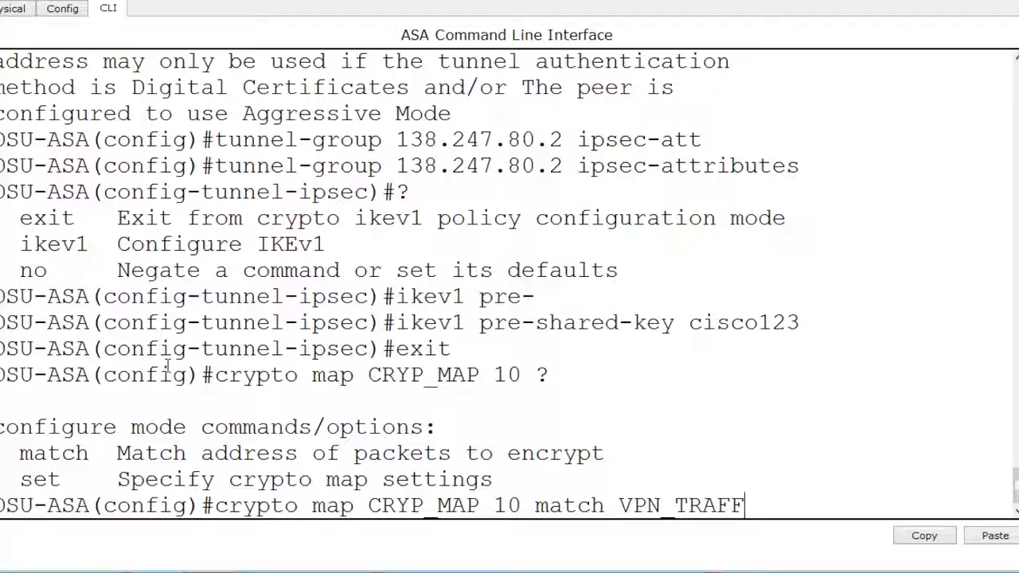
key("Return")
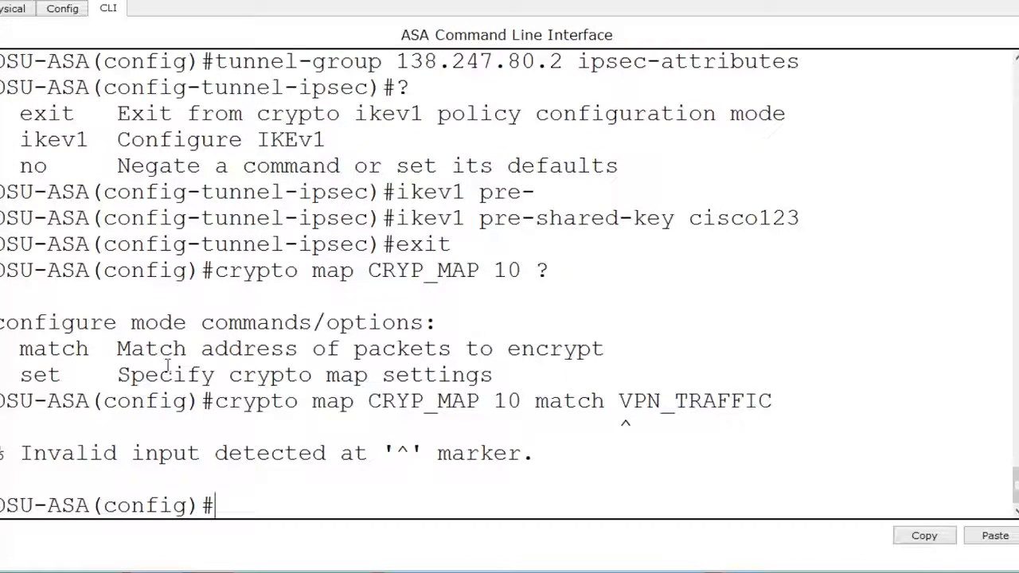
- Match crypto map CRYP_MAP 10 to address VPN_TRAFFIC, consulting the help for the match options
key("Up")
key("BackSpace")
key("BackSpace")
key("BackSpace")
key("BackSpace")
key("BackSpace")
key("BackSpace")
key("BackSpace")
key("BackSpace")
key("BackSpace")
key("BackSpace")
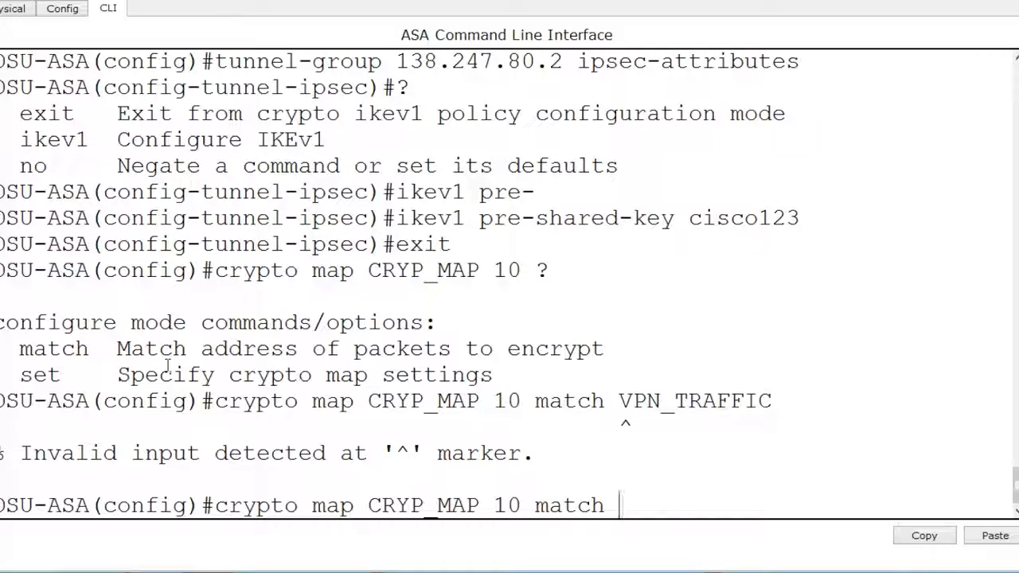
type("?address VPNt")
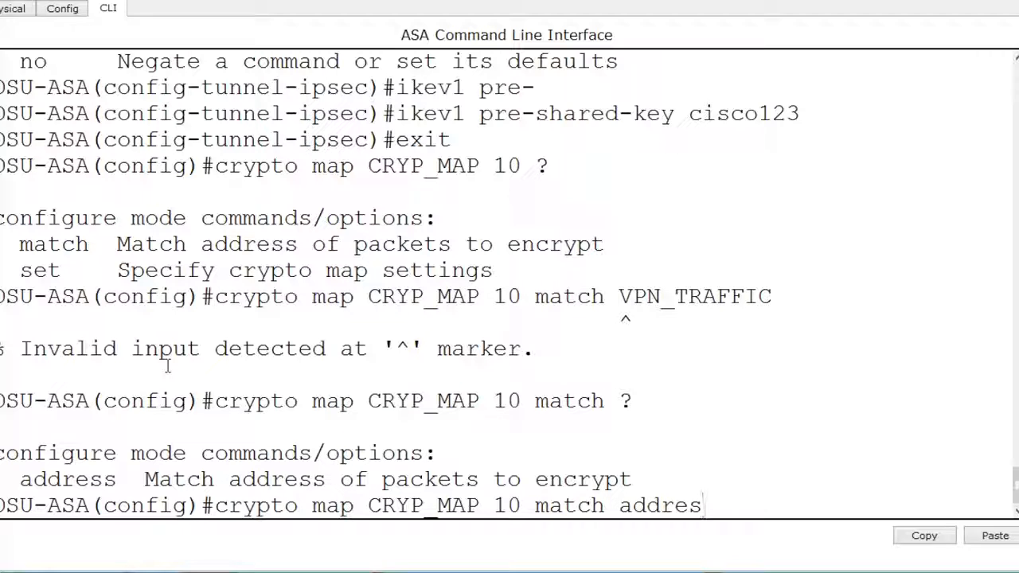
key("BackSpace")
type("_traf")
key("BackSpace")
key("BackSpace")
key("BackSpace")
key("BackSpace")
type("TRAFFIC")
key("Return")
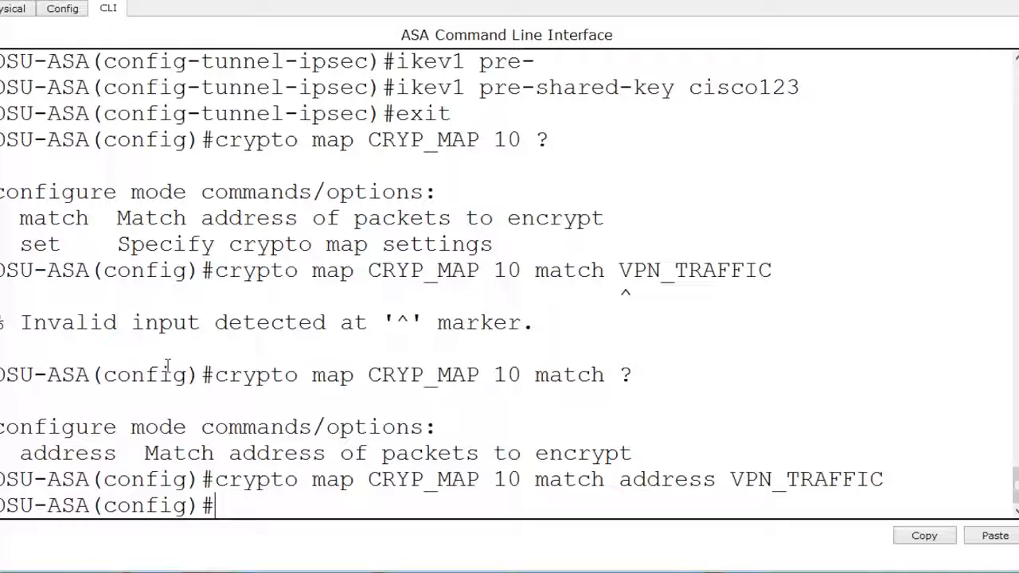
- Rework the crypto map CRYP_MAP 10 command to use set and consult the help for the available settings
key("Up")
key("BackSpace")
key("BackSpace")
key("BackSpace")
key("BackSpace")
key("BackSpace")
key("BackSpace")
key("BackSpace")
key("BackSpace")
key("BackSpace")
key("BackSpace")
key("BackSpace")
key("BackSpace")
key("BackSpace")
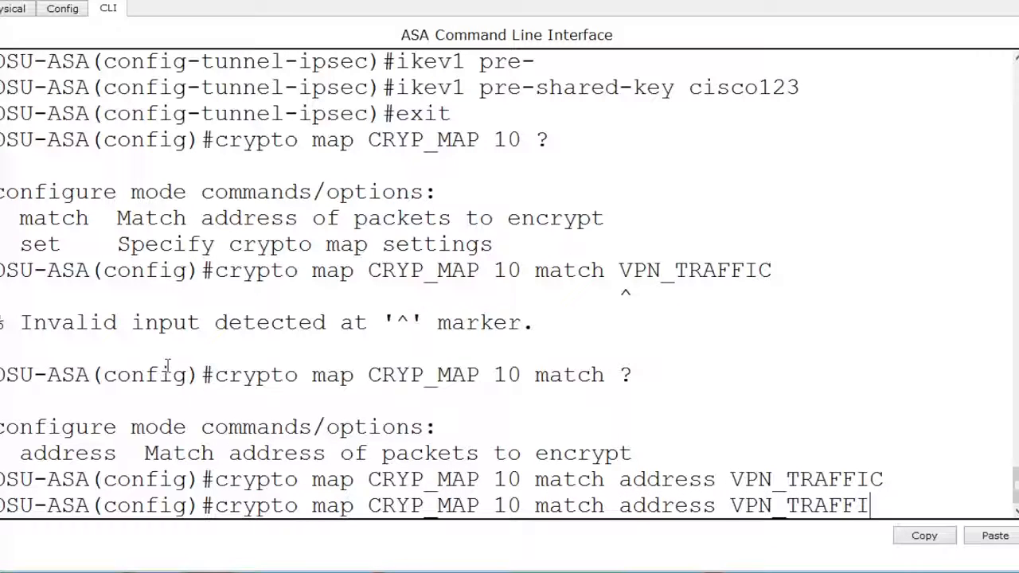
key("BackSpace")
key("BackSpace")
key("BackSpace")
key("BackSpace")
key("BackSpace")
key("BackSpace")
key("BackSpace")
key("BackSpace")
key("BackSpace")
key("BackSpace")
key("BackSpace")
key("BackSpace")
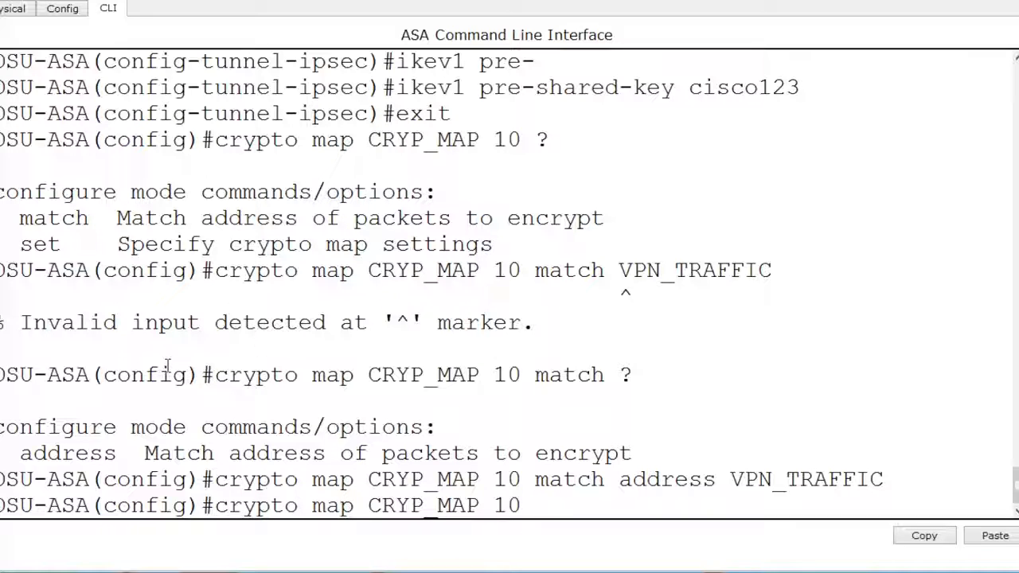
type("set ?")
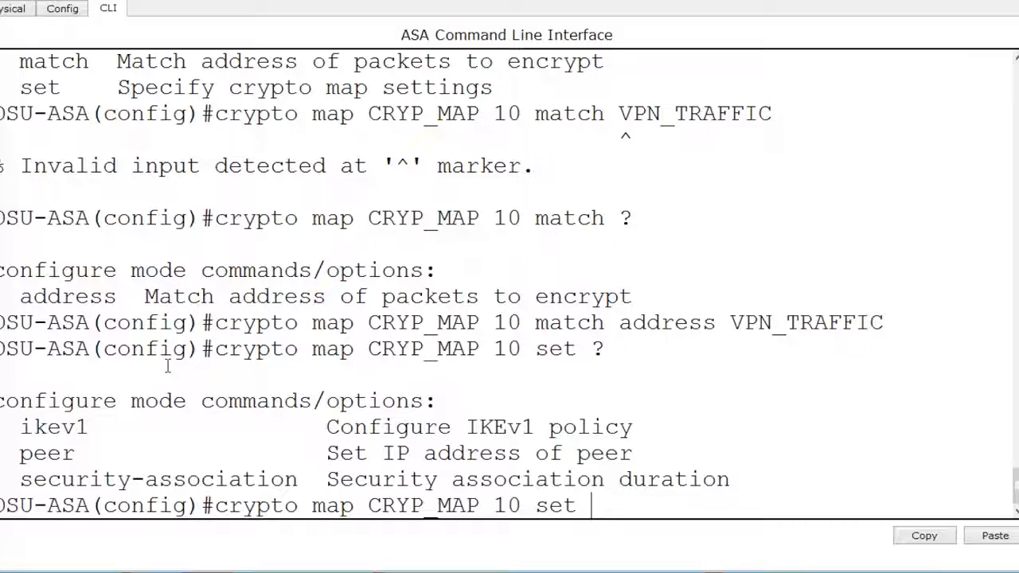
- Assign the IKEv1 transform-set TRANS_SET to crypto map CRYP_MAP 10
type("ikev1 transform-set ")
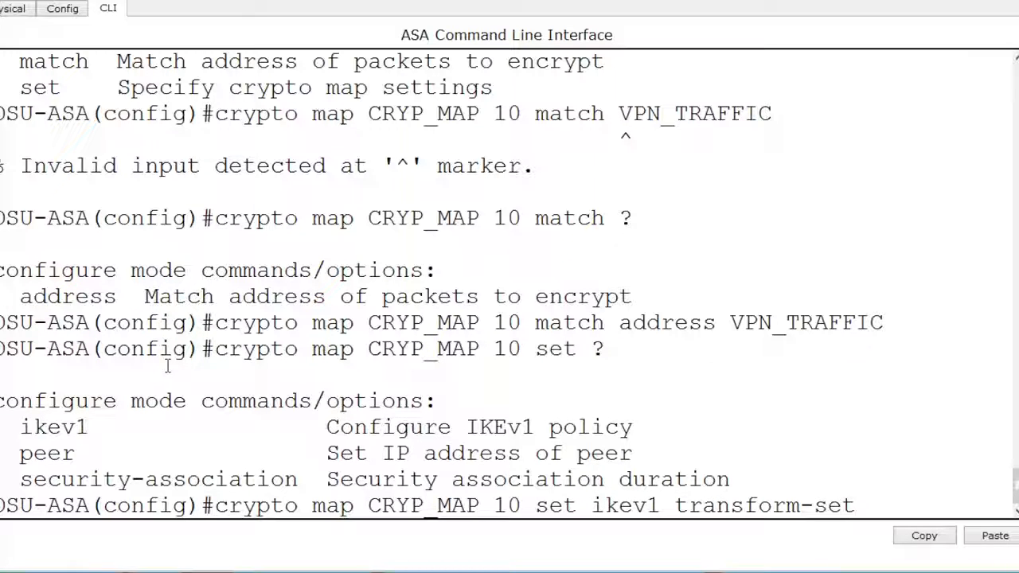
type("TRANS_SET")
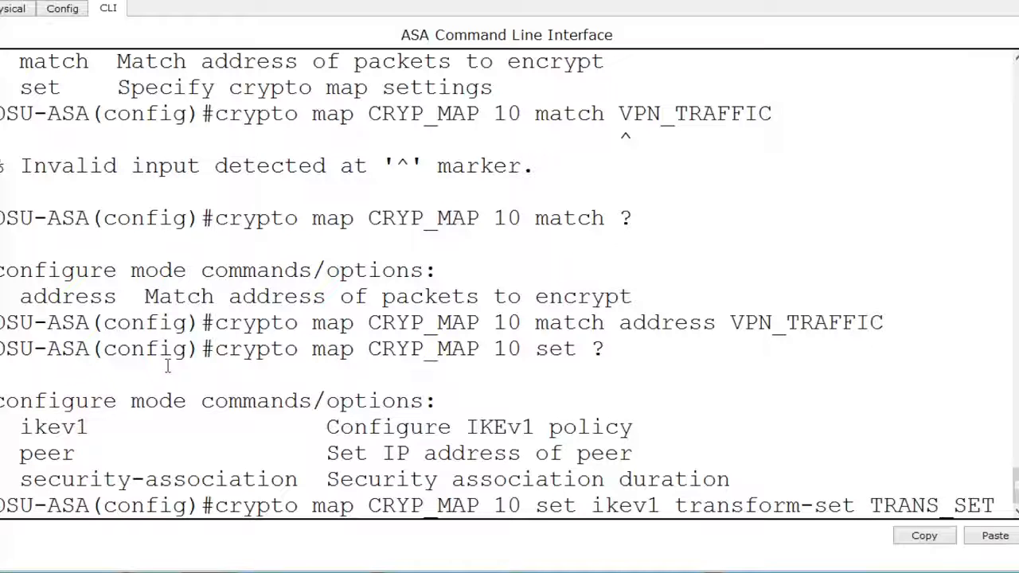
key("Return")
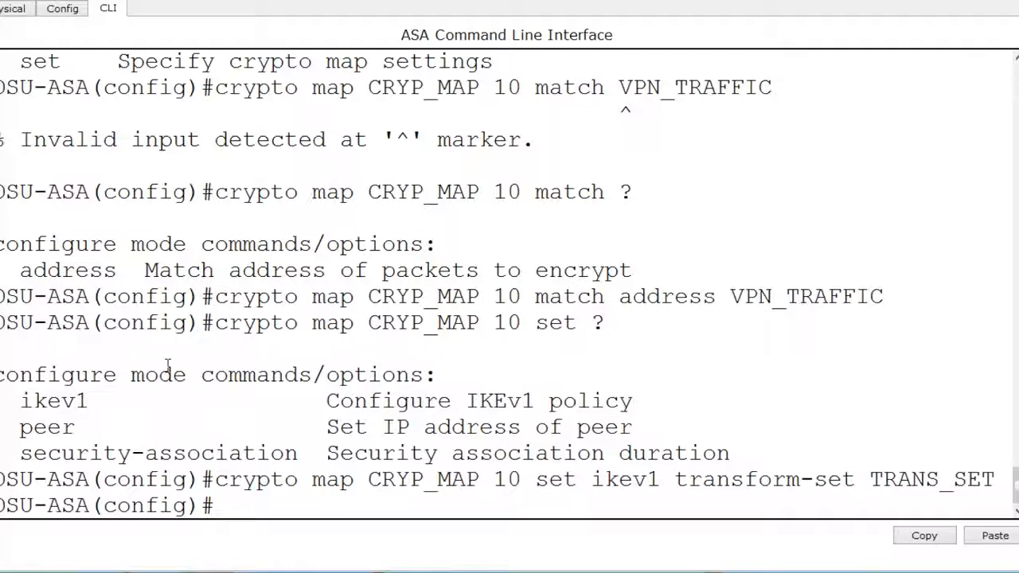
- Set the peer of crypto map CRYP_MAP 10 to 138.247.80.2
key("Up")
key("BackSpace")
key("BackSpace")
key("BackSpace")
key("BackSpace")
key("BackSpace")
key("BackSpace")
key("BackSpace")
key("BackSpace")
key("BackSpace")
key("BackSpace")
key("BackSpace")
key("BackSpace")
key("BackSpace")
key("BackSpace")
key("BackSpace")
key("BackSpace")
key("BackSpace")
key("BackSpace")
key("BackSpace")
key("BackSpace")
key("BackSpace")
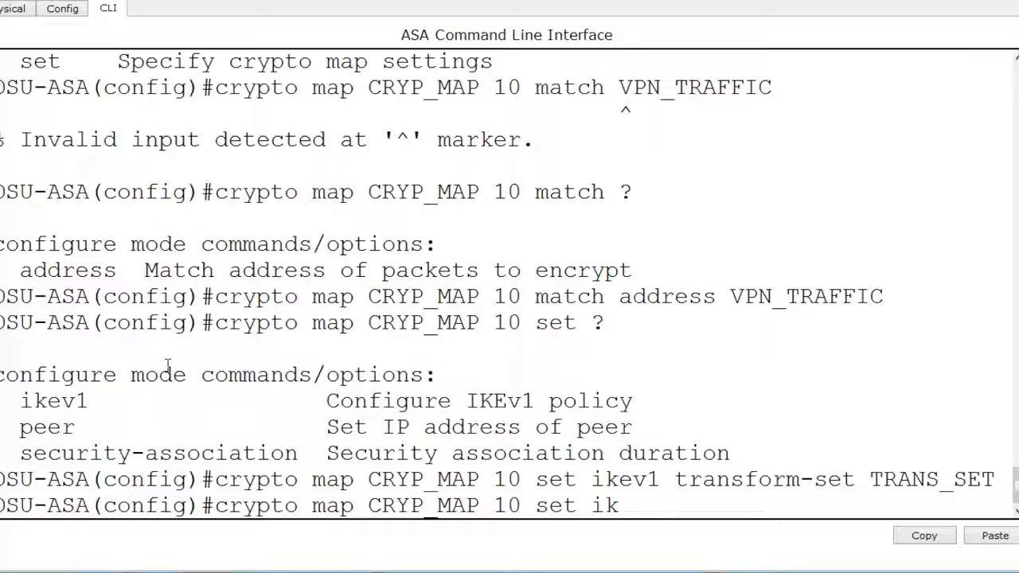
type("peer 138.247.890")
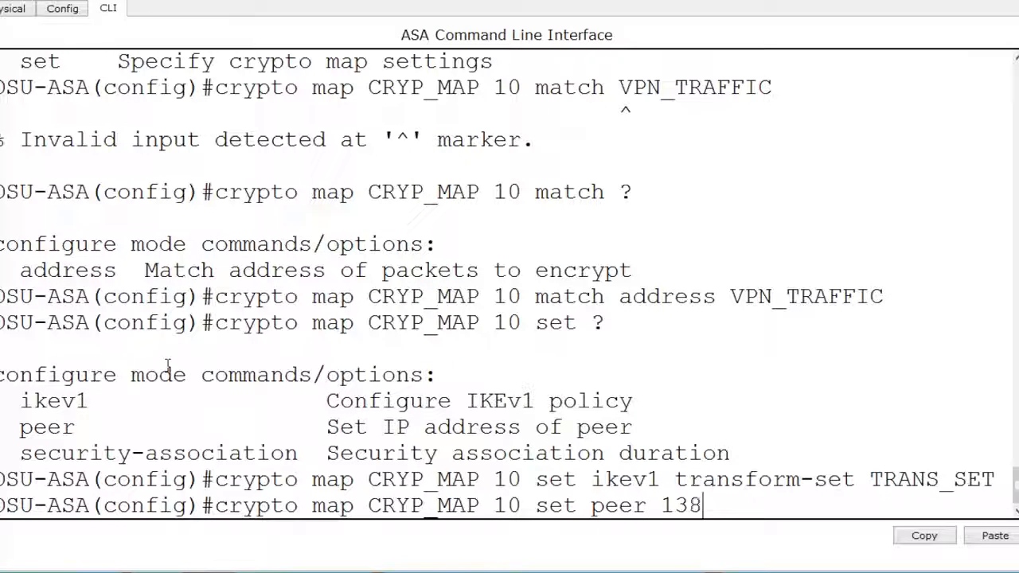
key("BackSpace")
key("BackSpace")
type("0")
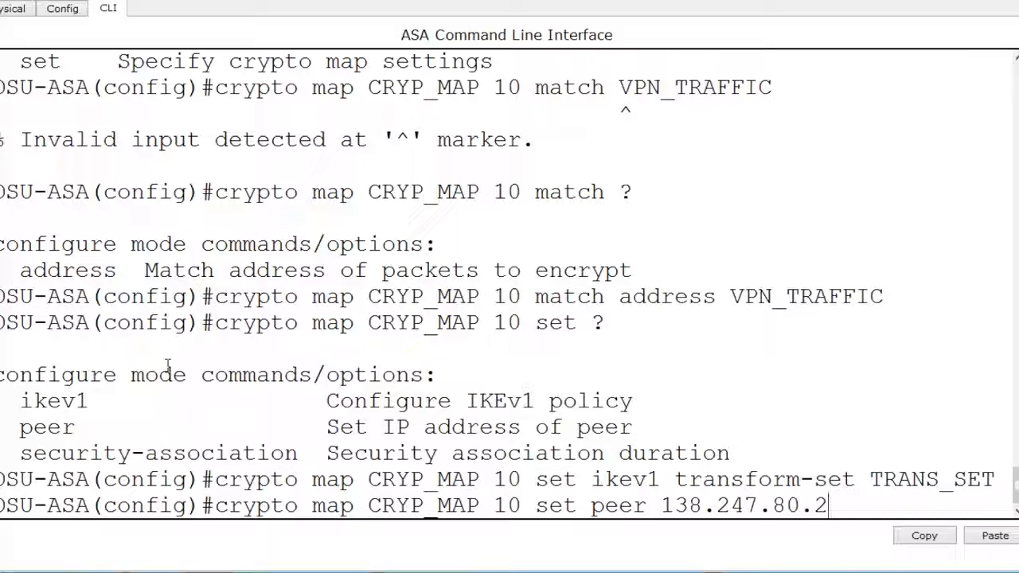
type(".2")
key("Return")
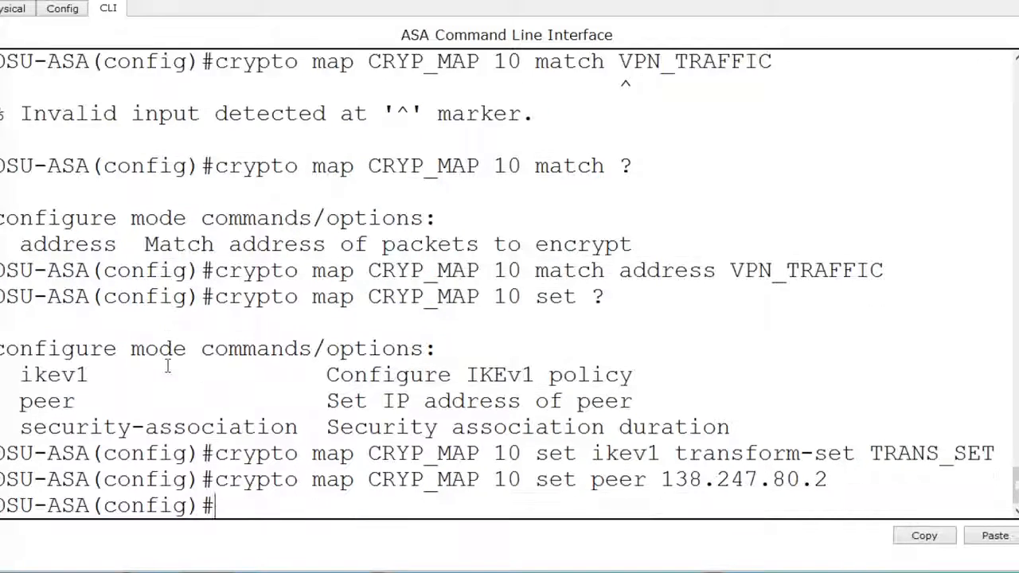
- Set the security-association lifetime of crypto map CRYP_MAP 10 to 7200 seconds
key("Up")
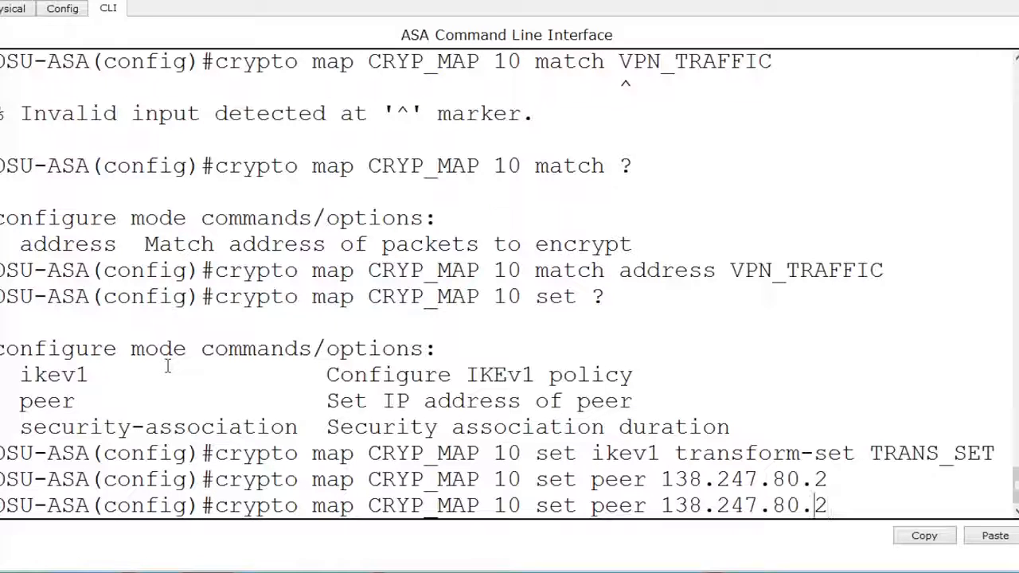
key("BackSpace")
key("BackSpace")
key("BackSpace")
key("BackSpace")
key("BackSpace")
key("BackSpace")
key("BackSpace")
key("BackSpace")
key("BackSpace")
key("BackSpace")
key("BackSpace")
key("BackSpace")
key("BackSpace")
key("BackSpace")
key("BackSpace")
key("BackSpace")
key("BackSpace")
type("secu")
key("Tab")
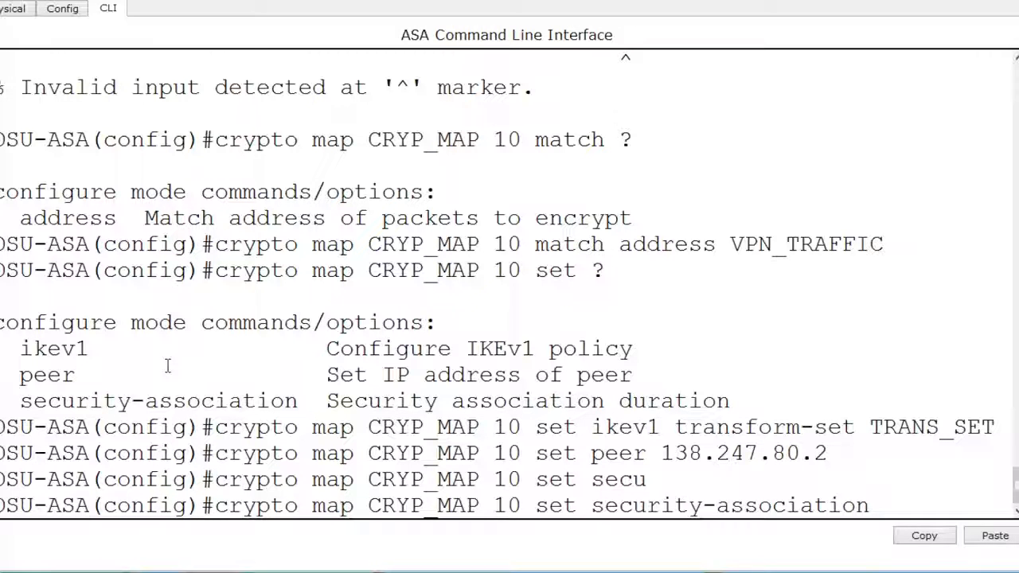
type("lifetime seconds 7200")
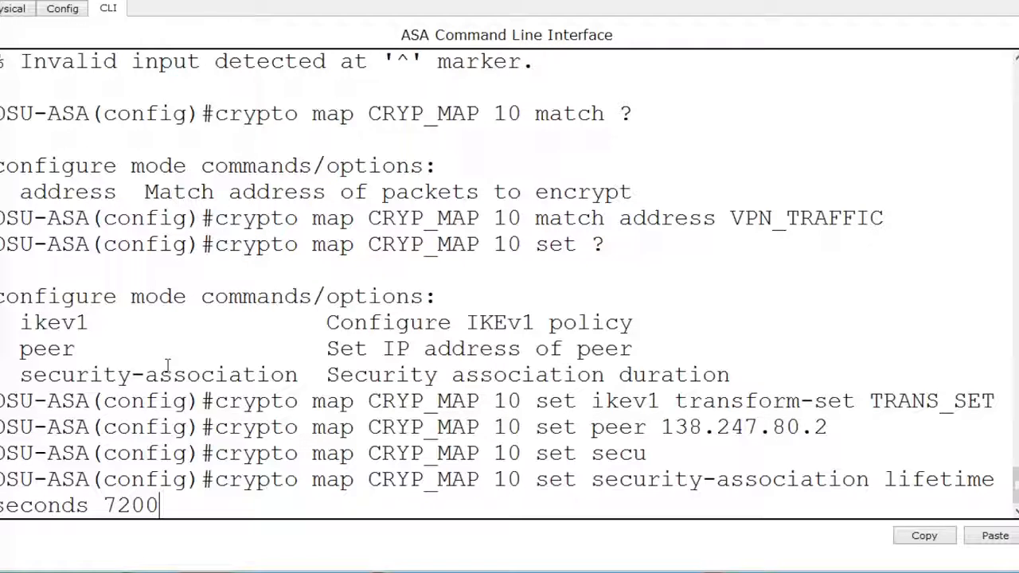
key("Return")
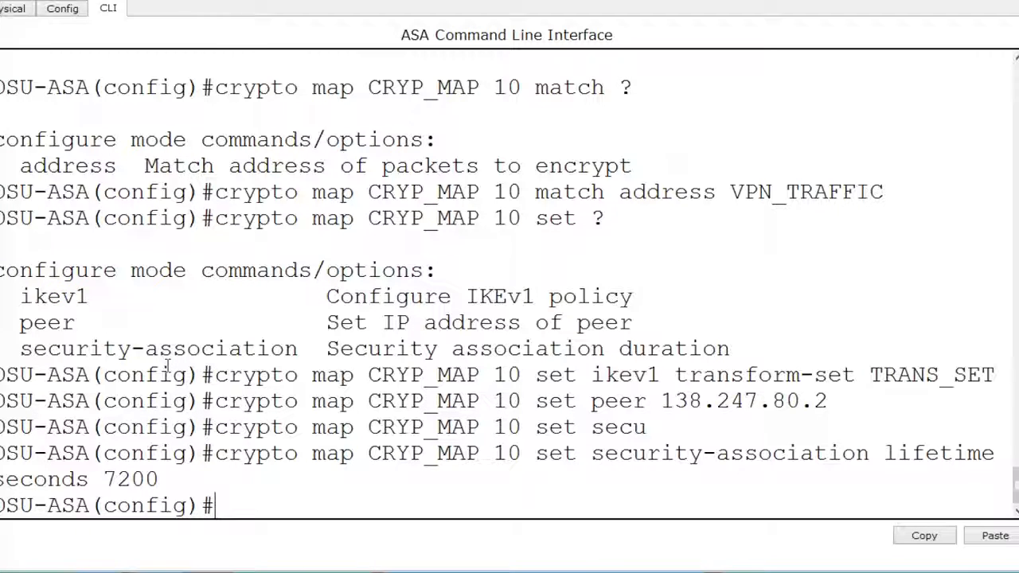
- Apply the crypto map CRYP_MAP to the outside interface
key("Up")
key("BackSpace")
key("BackSpace")
key("BackSpace")
key("BackSpace")
key("BackSpace")
key("BackSpace")
key("BackSpace")
key("BackSpace")
key("BackSpace")
key("BackSpace")
key("BackSpace")
key("BackSpace")
key("BackSpace")
key("BackSpace")
key("BackSpace")
key("BackSpace")
key("BackSpace")
key("BackSpace")
key("BackSpace")
key("BackSpace")
key("BackSpace")
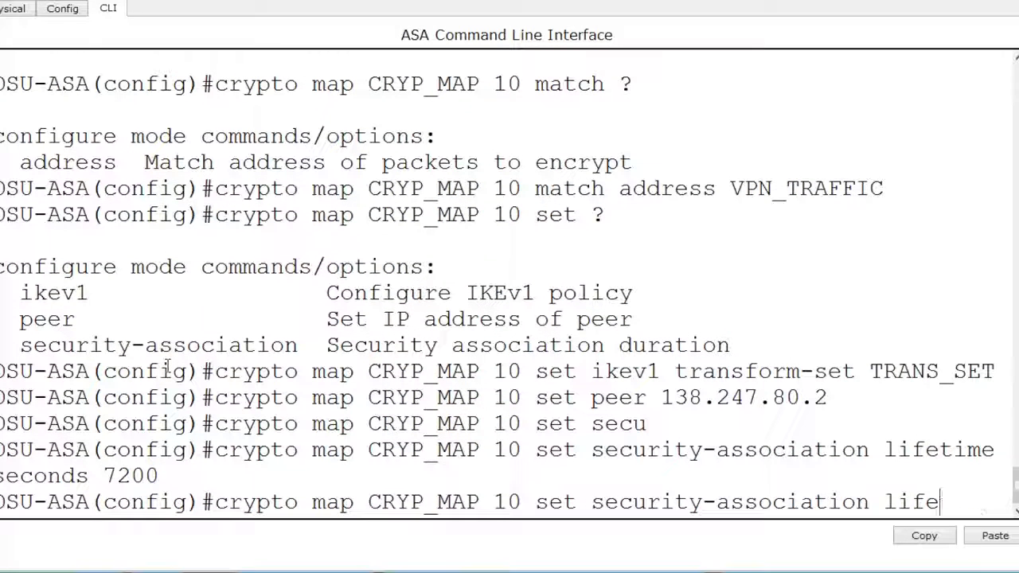
key("BackSpace")
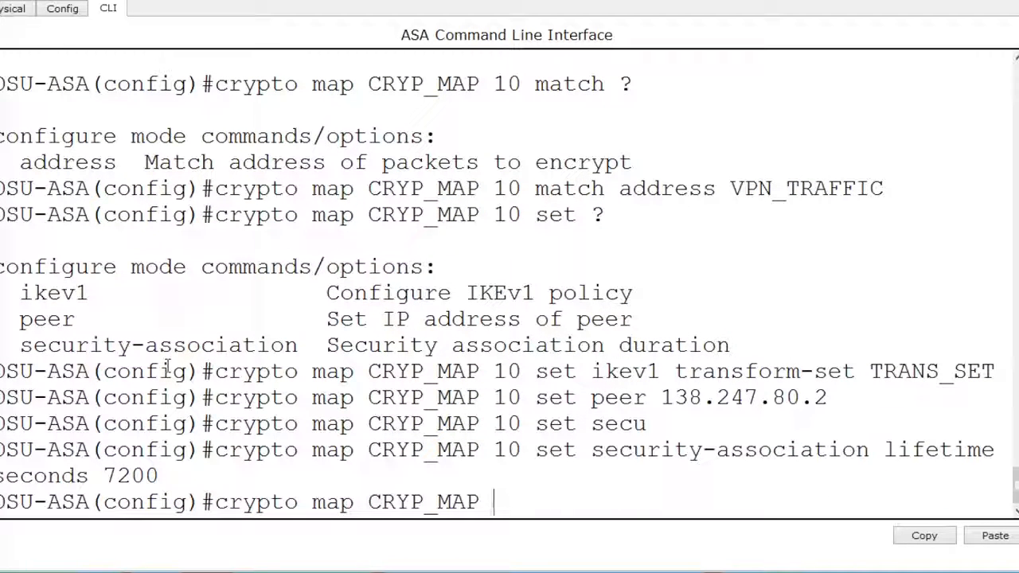
type("interface")
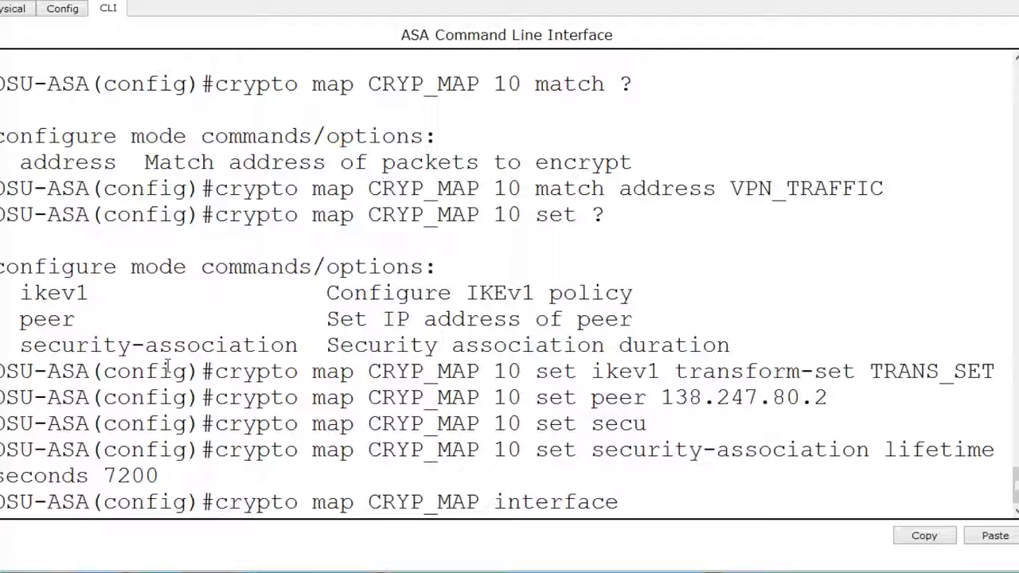
type(" outside")
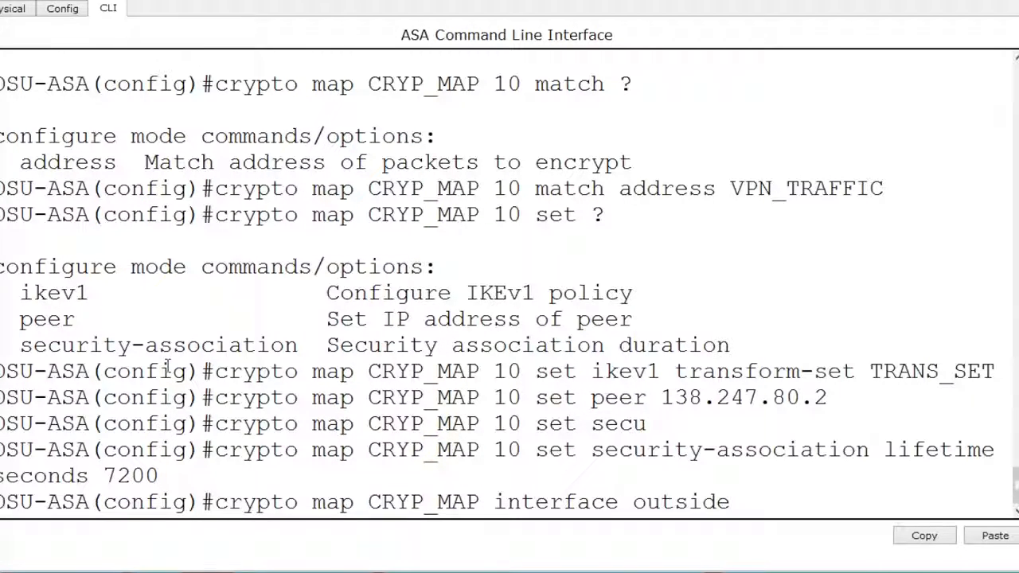
key("Return")
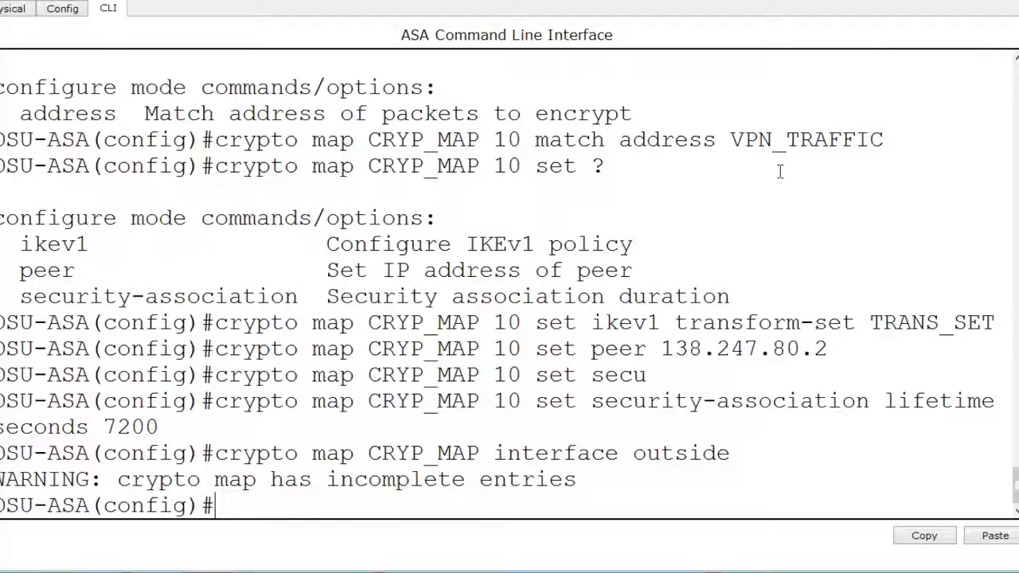
- Leave configuration mode and display the ISAKMP security associations, consulting the help for the show crypto options
type("xit")
key("Return")
key("Return")
key("Return")
key("Return")
key("Return")
key("Return")
key("Return")
key("Return")
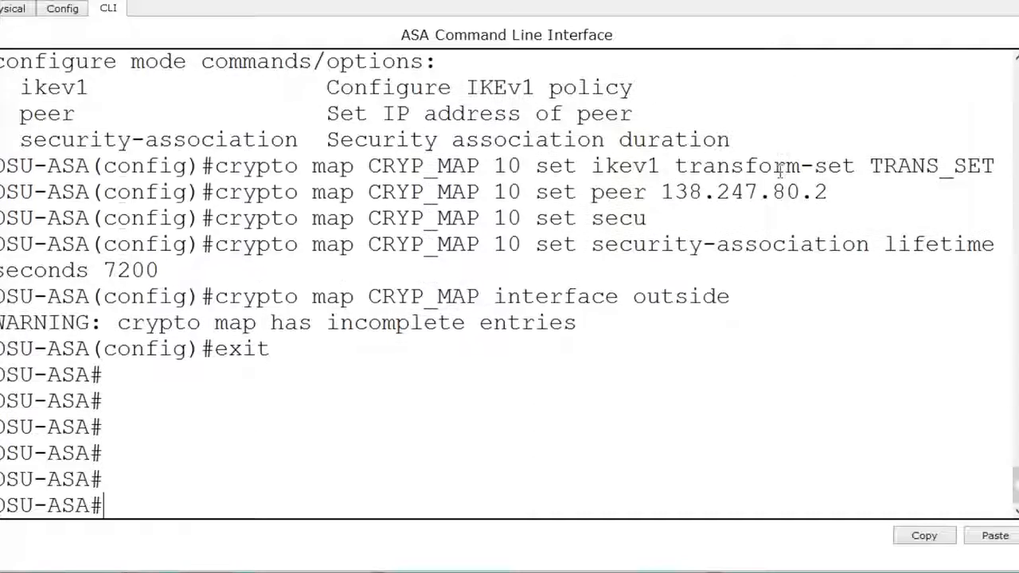
type("show cr")
key("Tab")
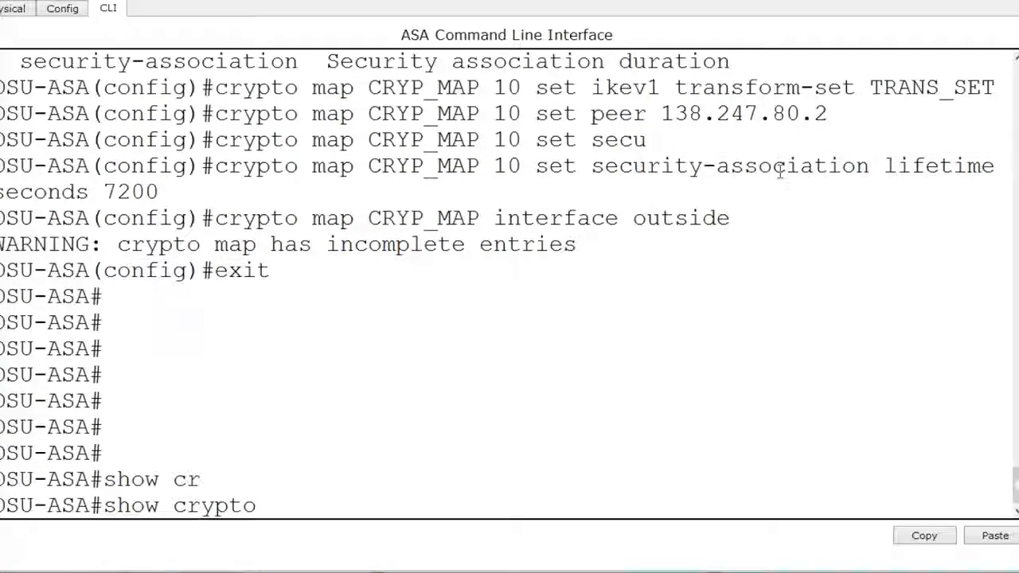
type("?isakmp ")
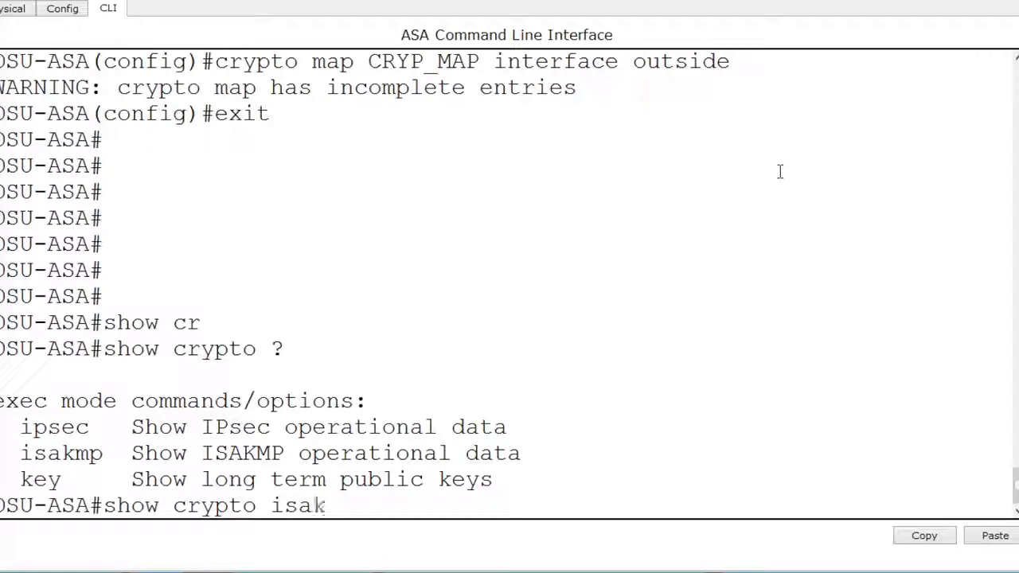
type("?sa ?")
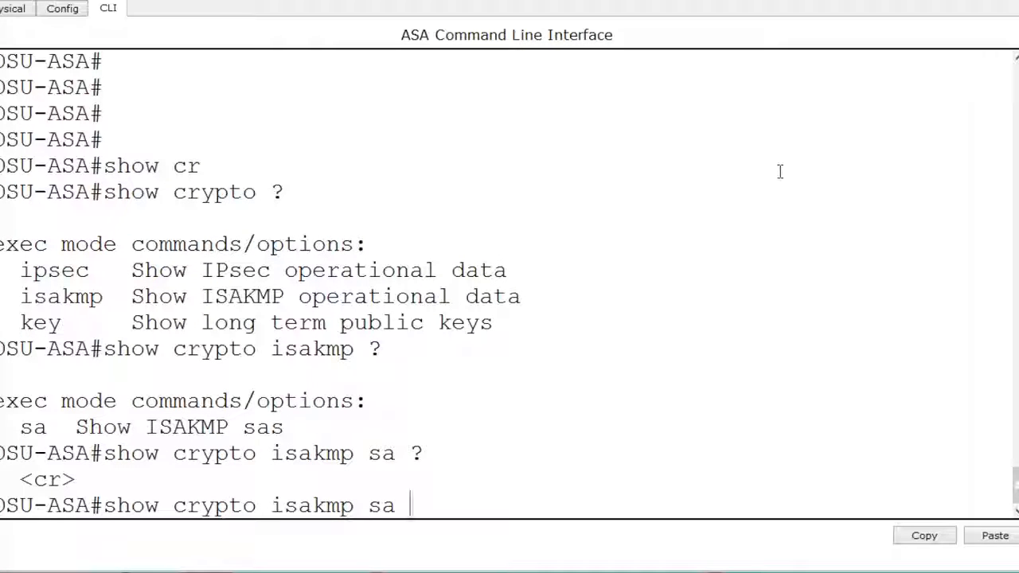
key("Return")
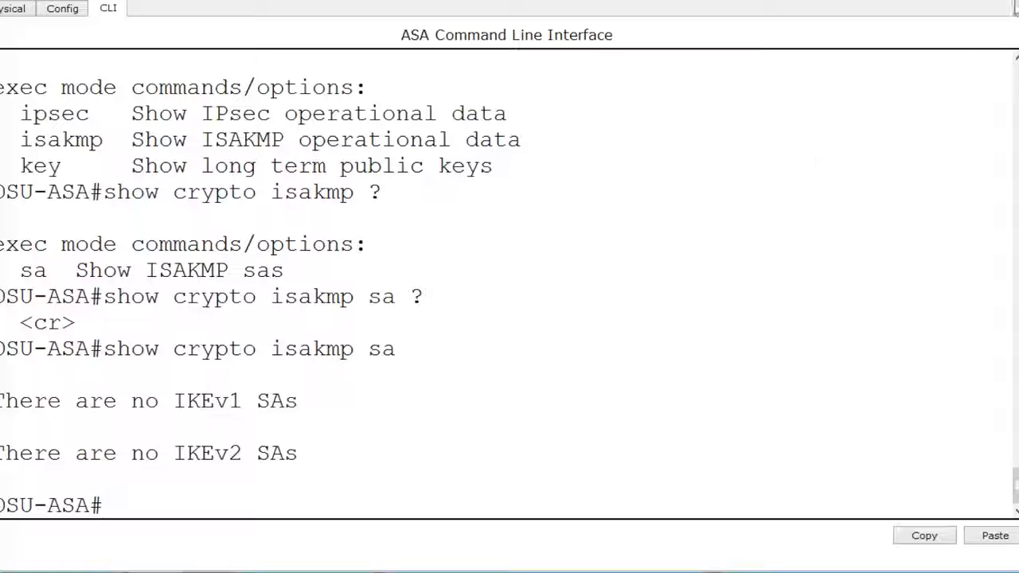
- Put the ASA window away and enter a ping command for 192.168.1.10 in Laptop0's Command Prompt
left_click(971, 4)
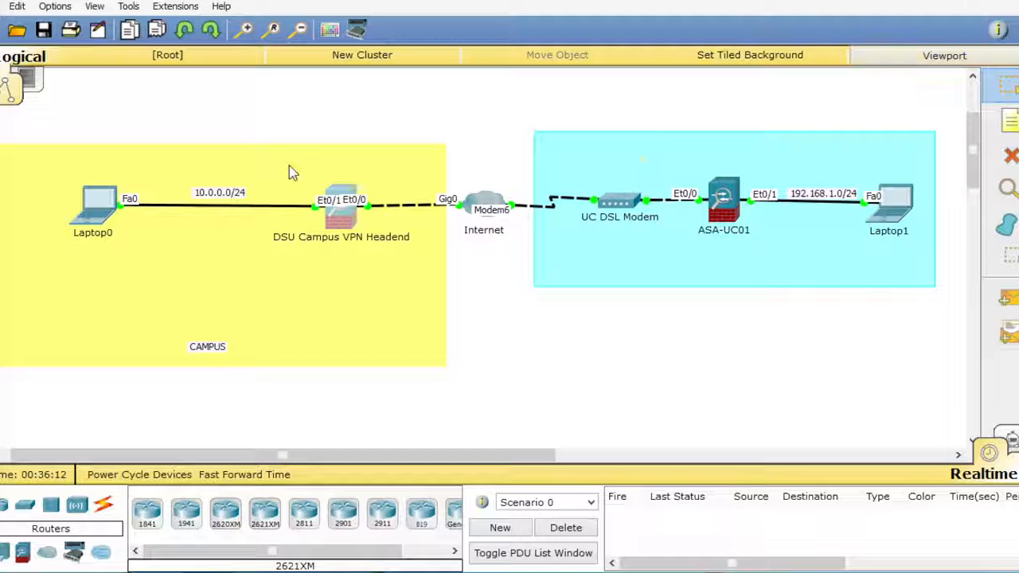
left_click(102, 221)
left_click(368, 96)
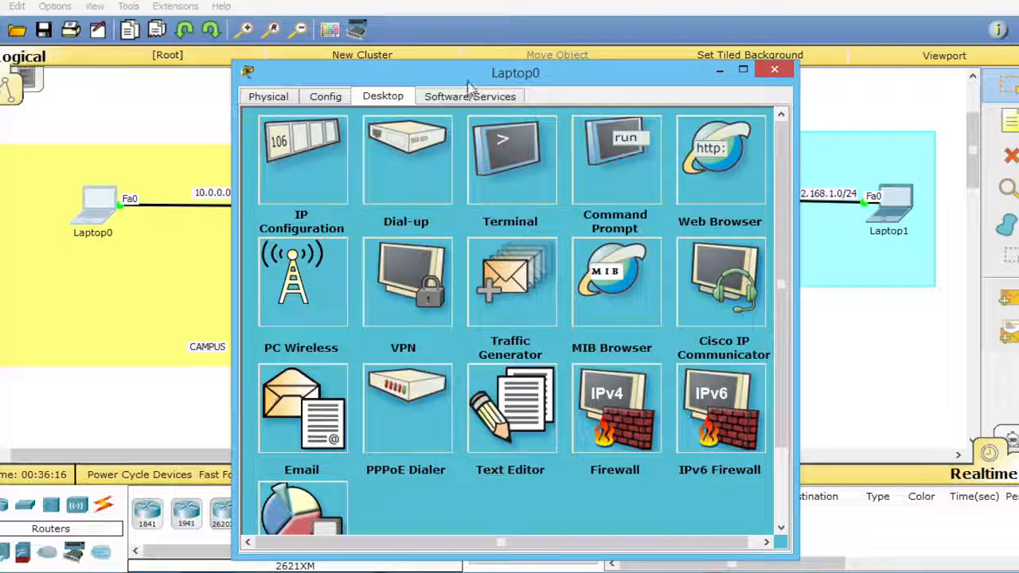
left_click_drag(470, 78, 448, 53)
left_click(603, 185)
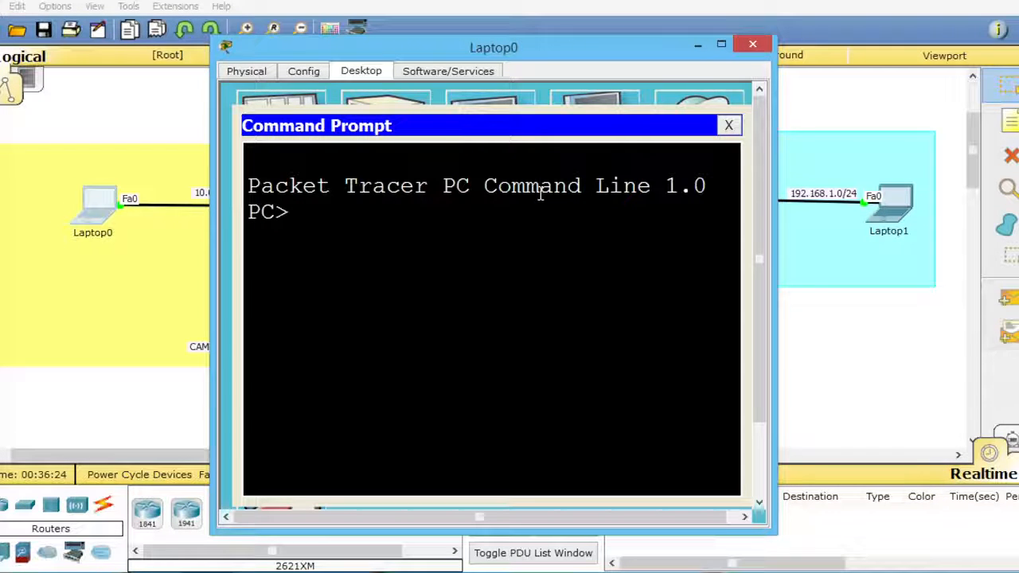
type("ping 1")
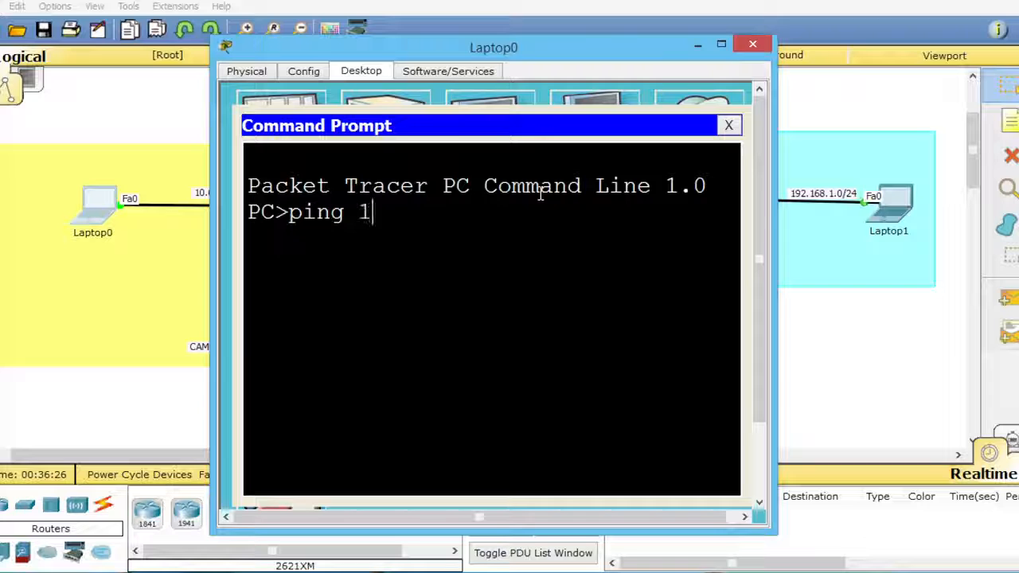
type("92.168.1.10")
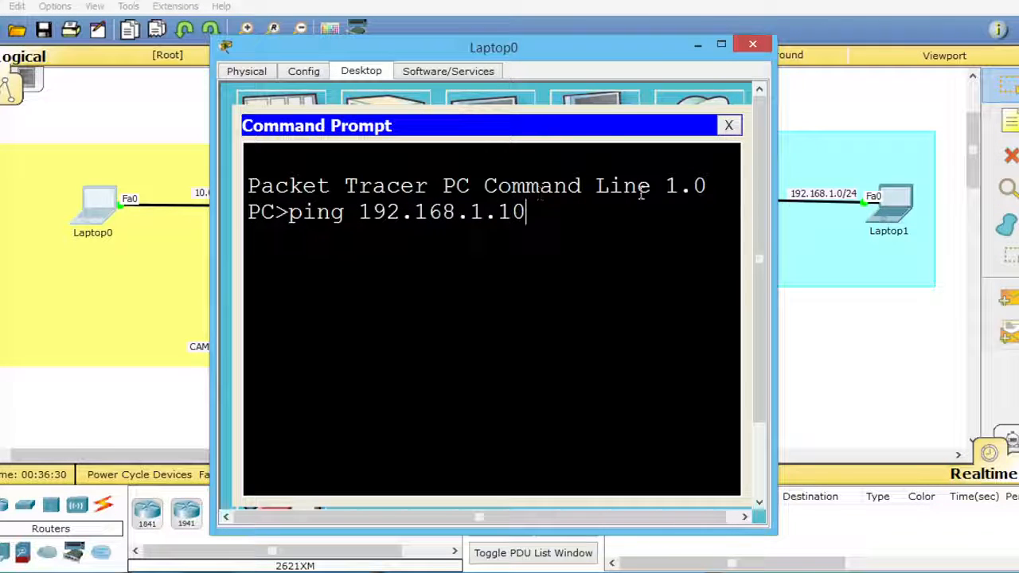
- Check the IP Configuration of Laptop1 and close its window
left_click(906, 199)
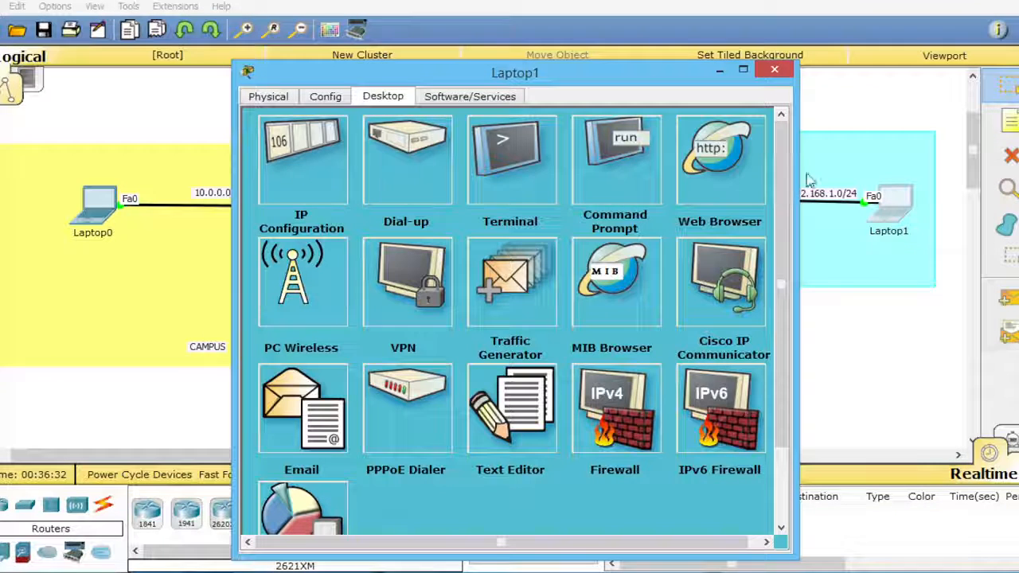
left_click(306, 159)
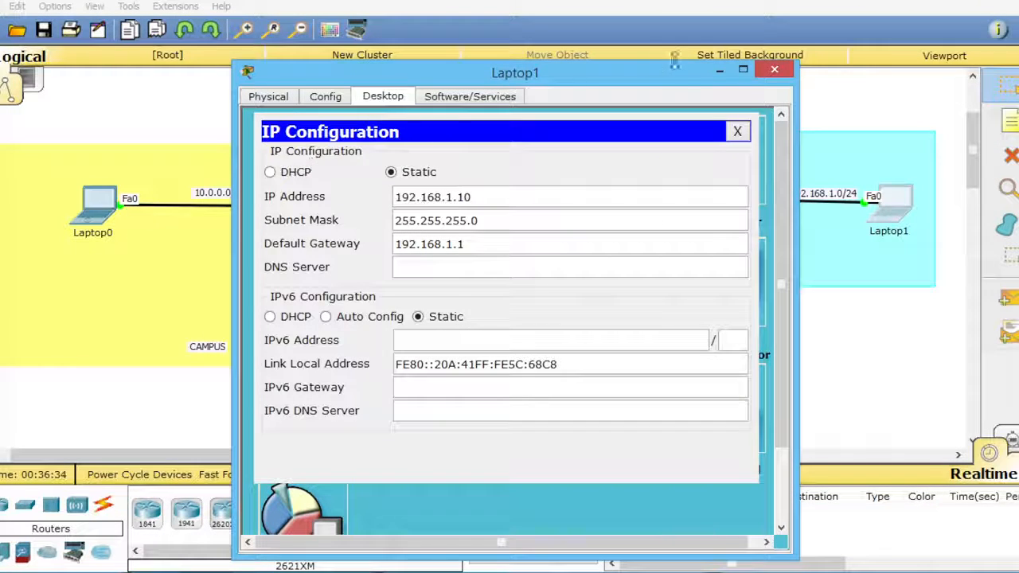
left_click(774, 70)
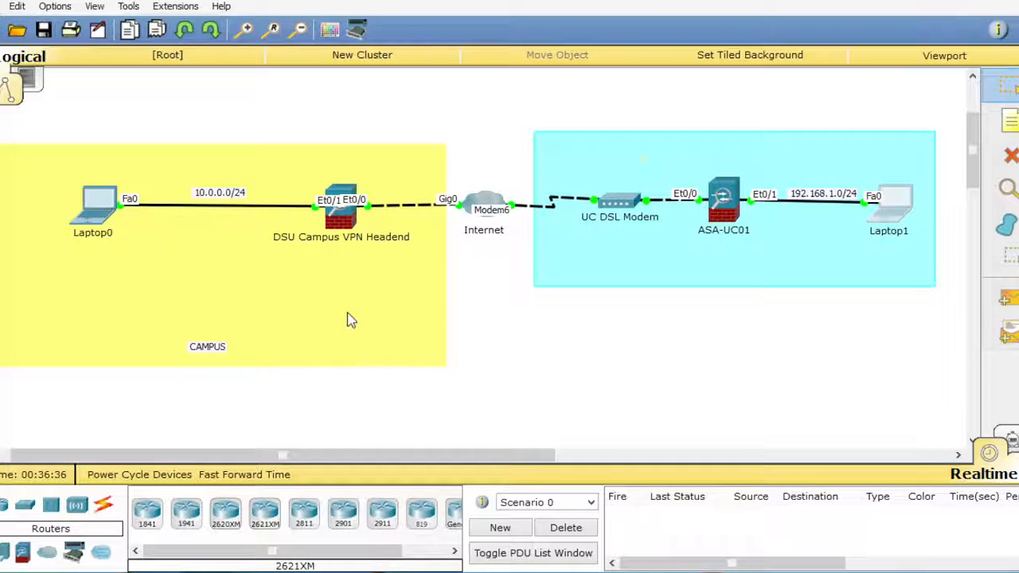
- Run the ping to 192.168.1.10 from Laptop0 in an enlarged Command Prompt window, recall the command, and put the window away
left_click(96, 206)
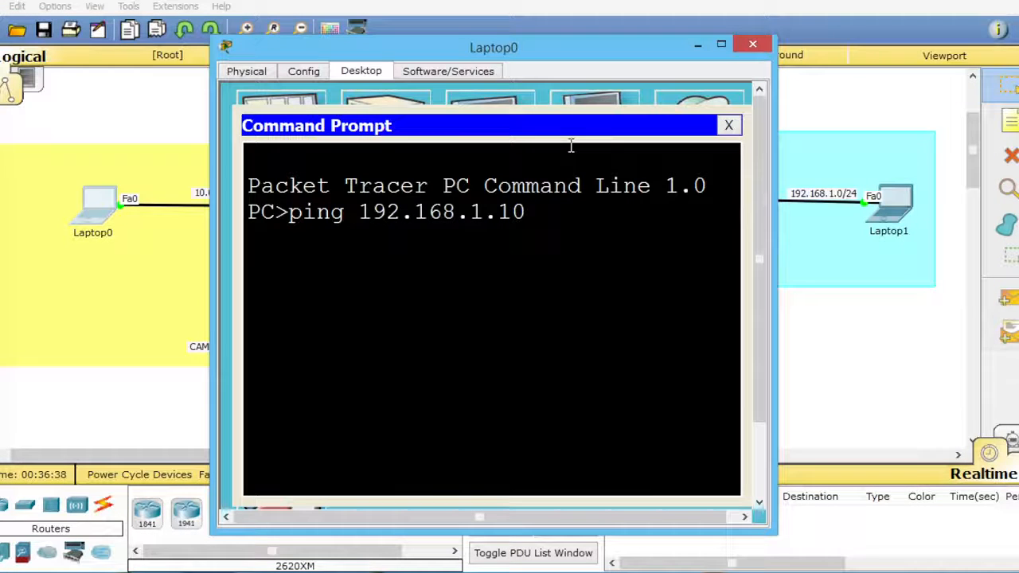
key("Return")
left_click_drag(634, 63, 450, 7)
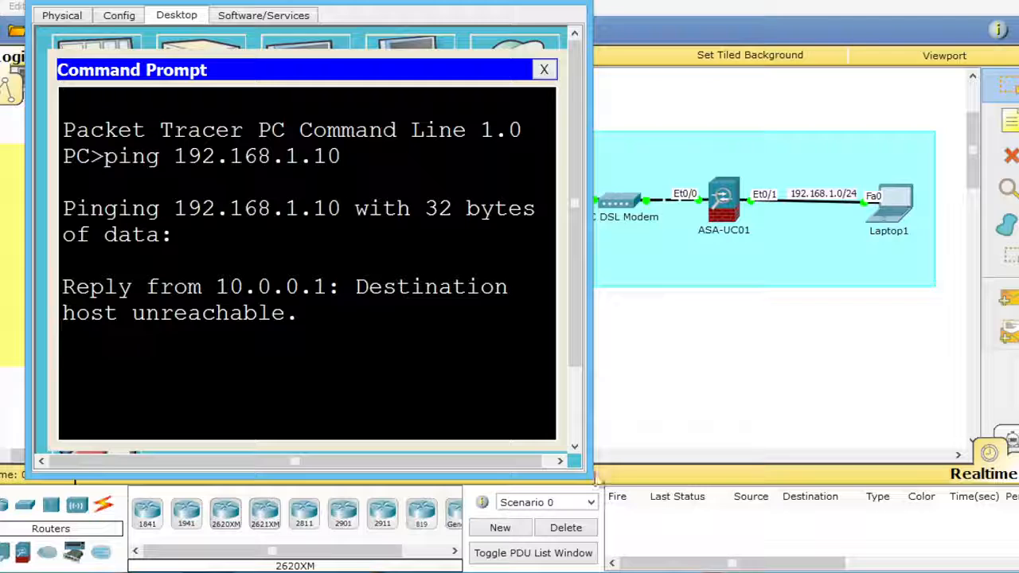
left_click_drag(591, 478, 838, 480)
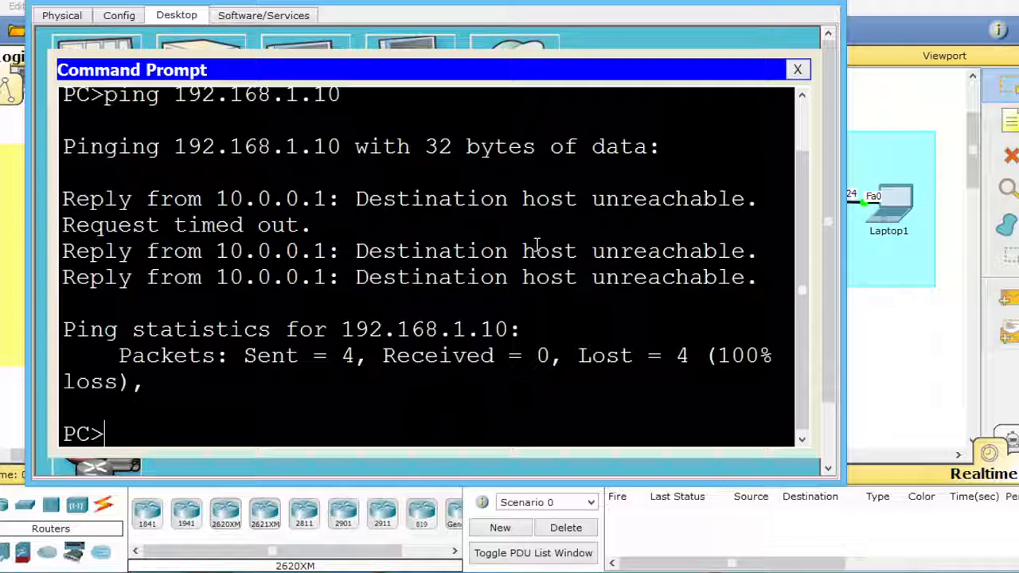
key("Up")
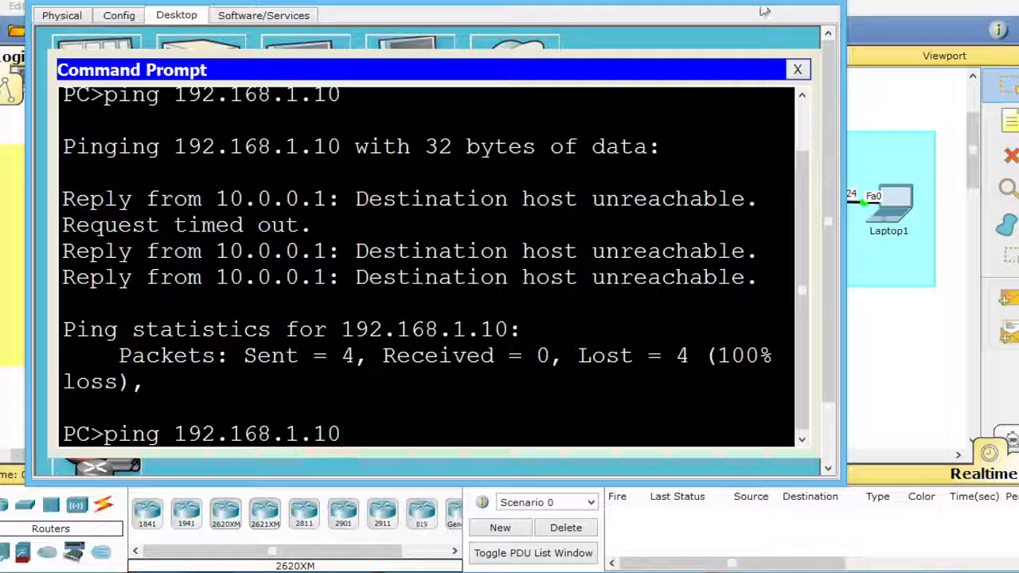
left_click_drag(741, 2, 806, 40)
left_click(888, 27)
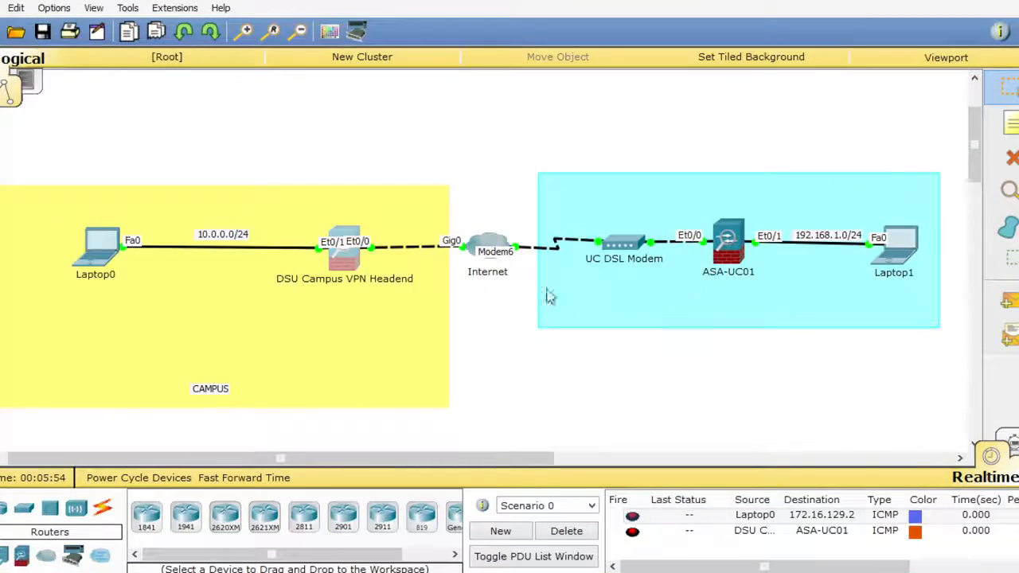
- Open the command line of the DSU Campus VPN Headend and maximize its window
left_click(343, 254)
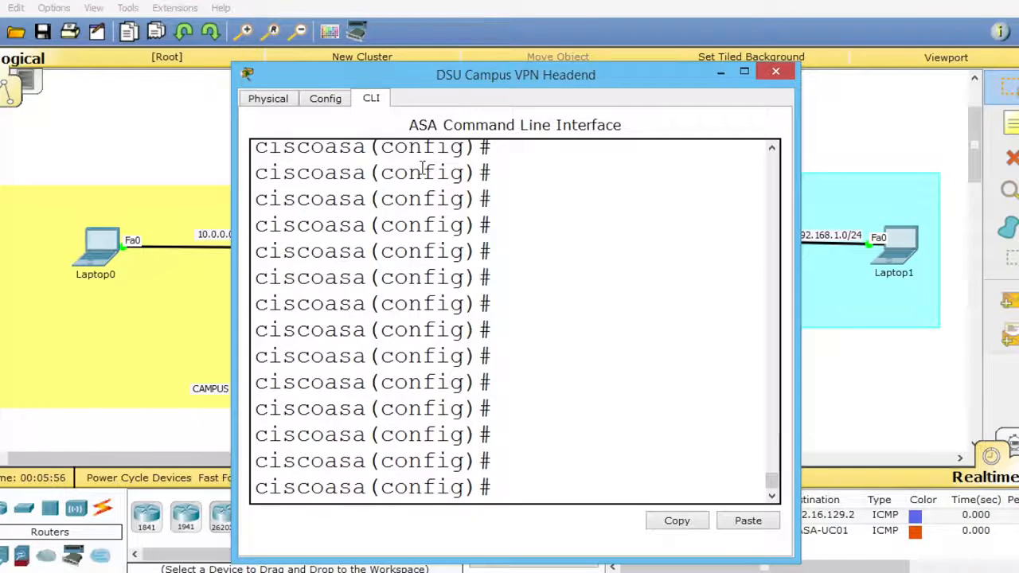
left_click_drag(356, 83, 206, 3)
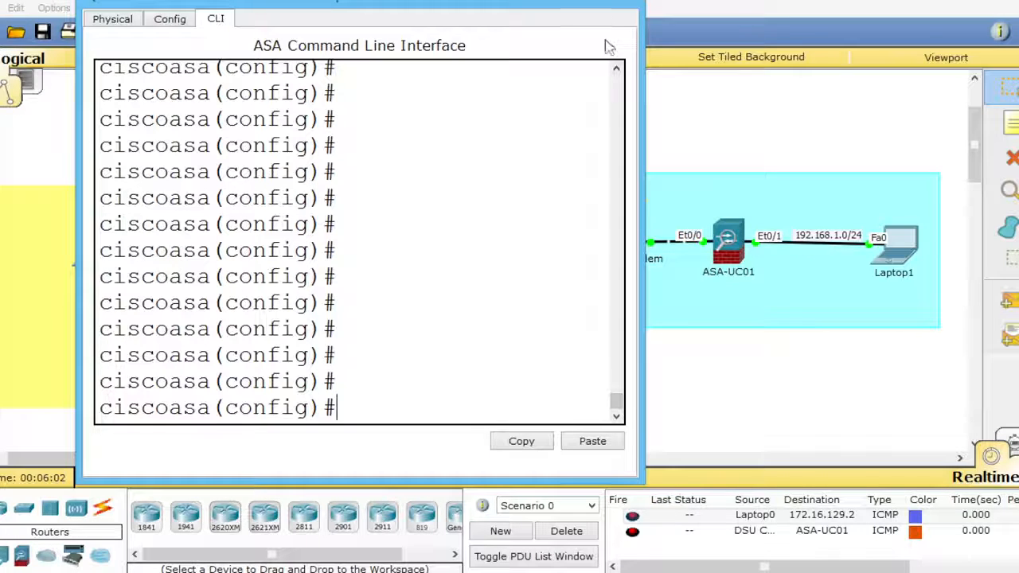
double_click(595, 5)
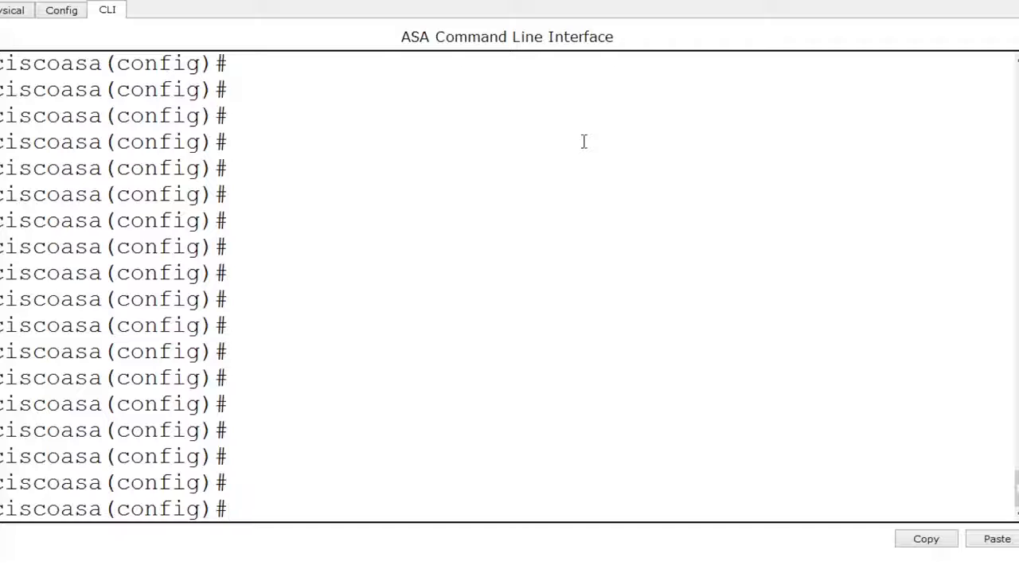
- Begin a route command for the outside interface, consulting the help for the available interface names
type("uter")
key("BackSpace")
type("19")
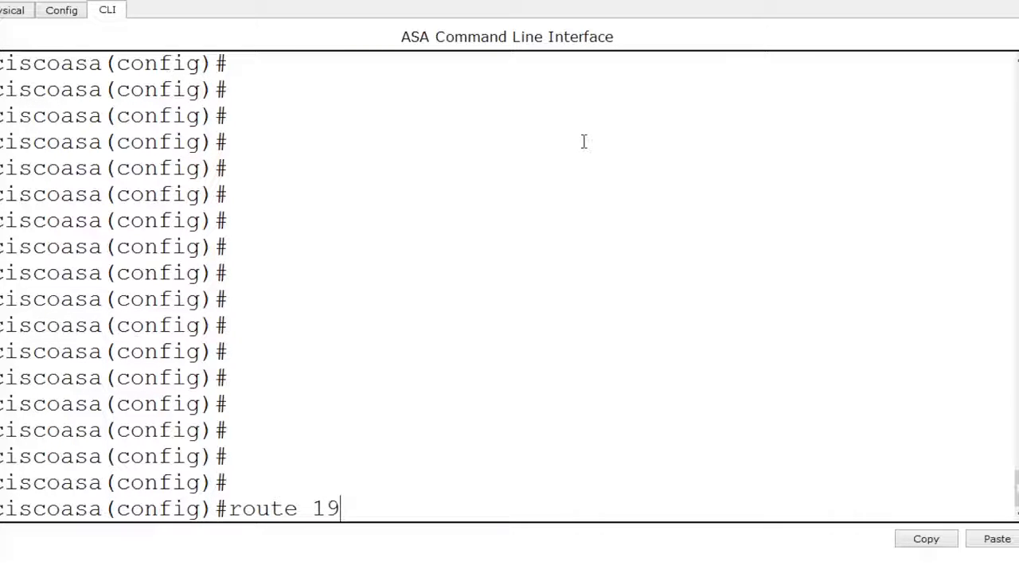
key("BackSpace")
key("BackSpace")
type("?outd")
key("BackSpace")
type("side")
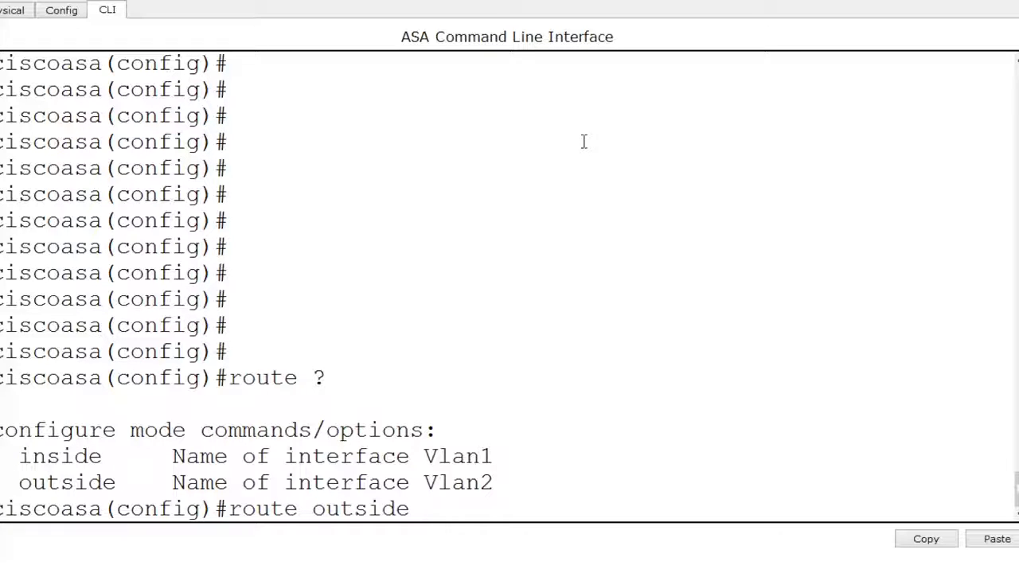
- Complete the outside static route to 192.168.1.0 255.255.255.0 through the gateway 138.247.80.2
type("168.1.0 255.255.25")
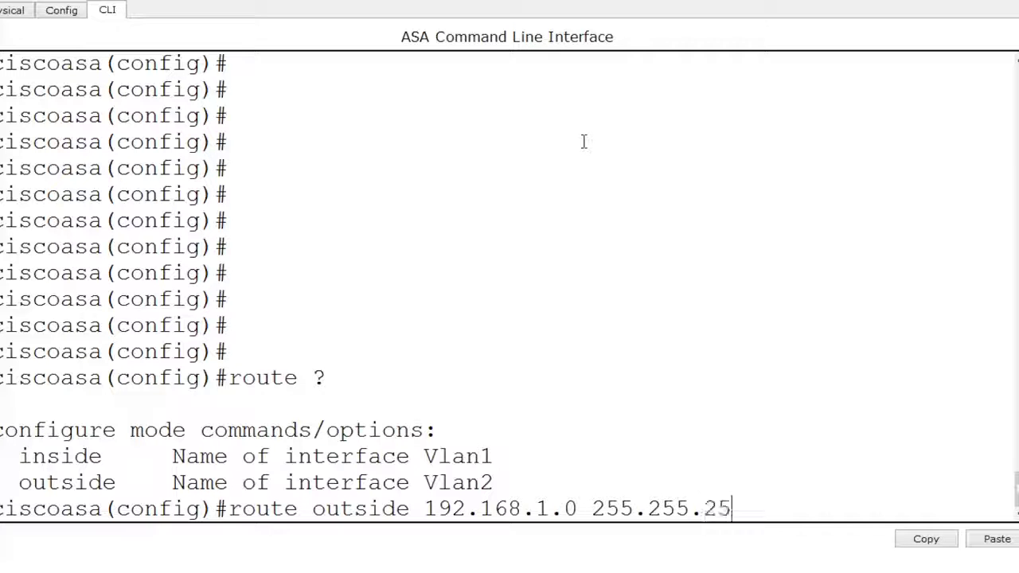
type("5.0 ")
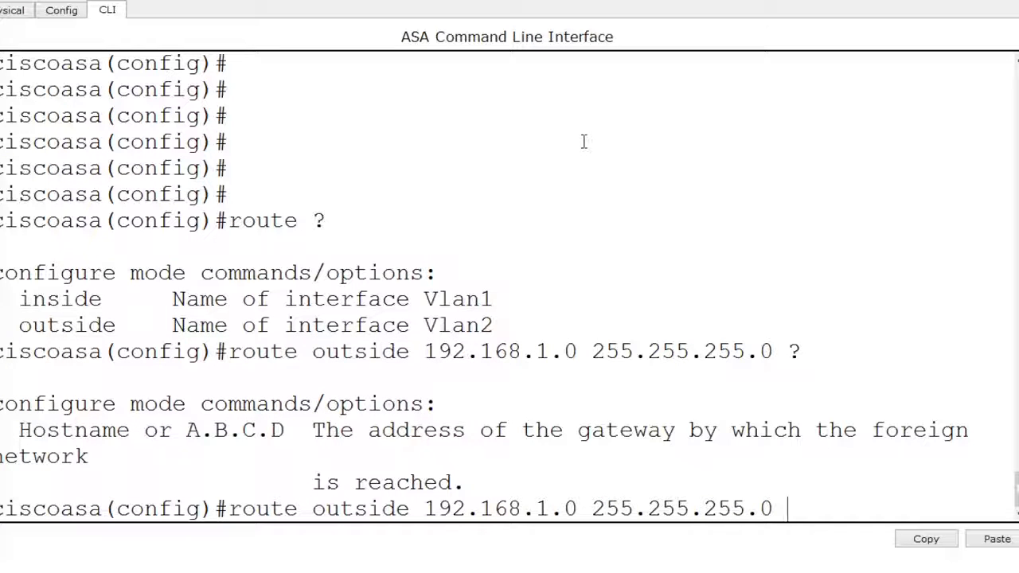
type("?138.247.80.2")
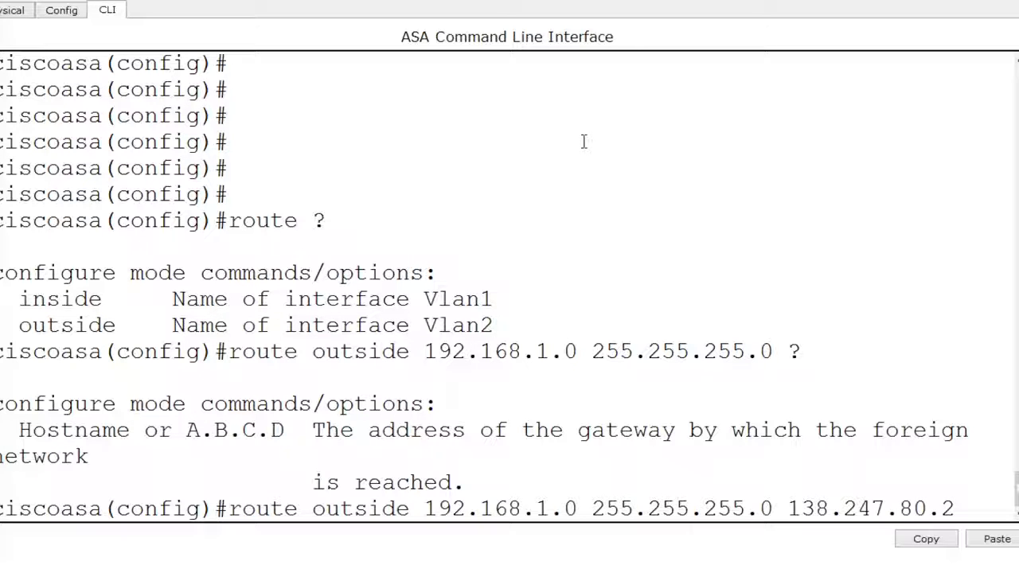
key("Return")
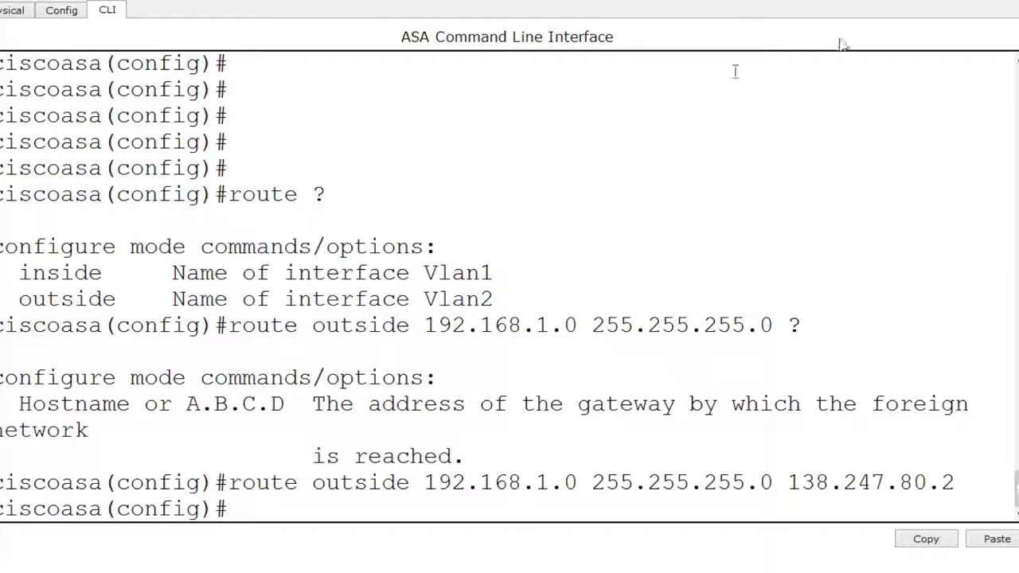
- Put away the ASA command line and open the Command Prompt on Laptop0 with fresh prompt lines
left_click(963, 4)
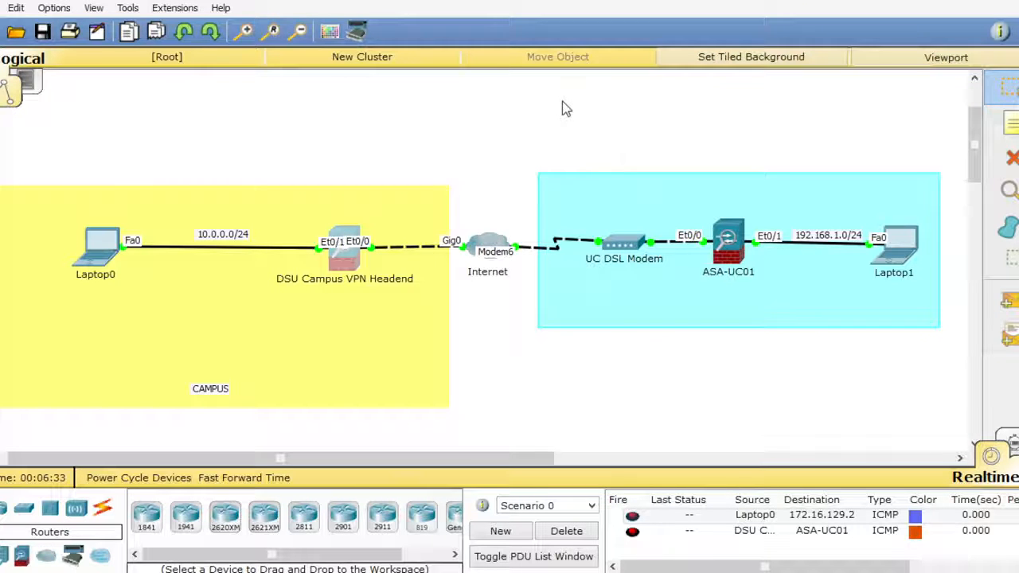
left_click(105, 243)
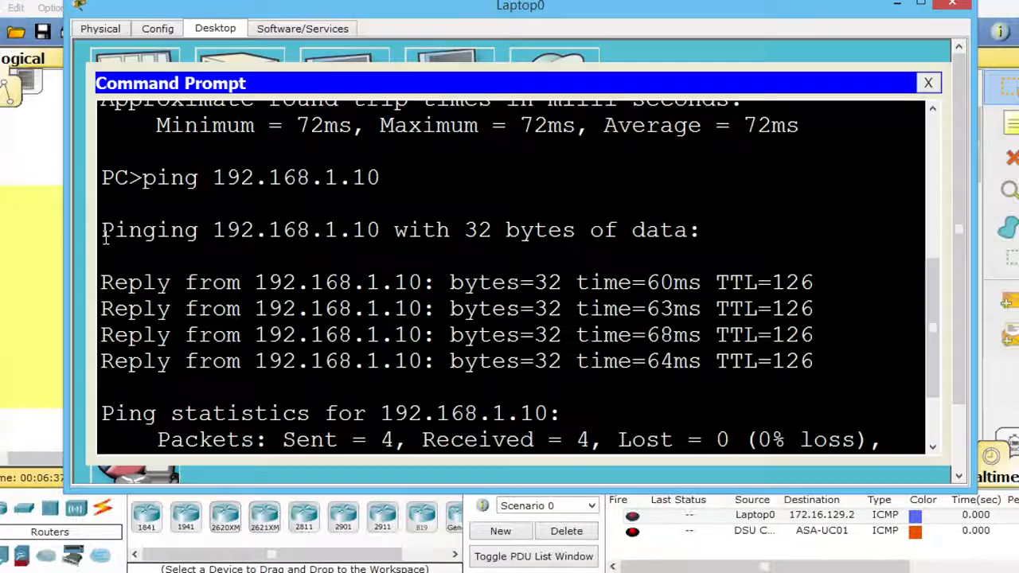
left_click(929, 83)
left_click(451, 76)
key("Return")
key("Return")
key("Return")
key("Return")
key("Return")
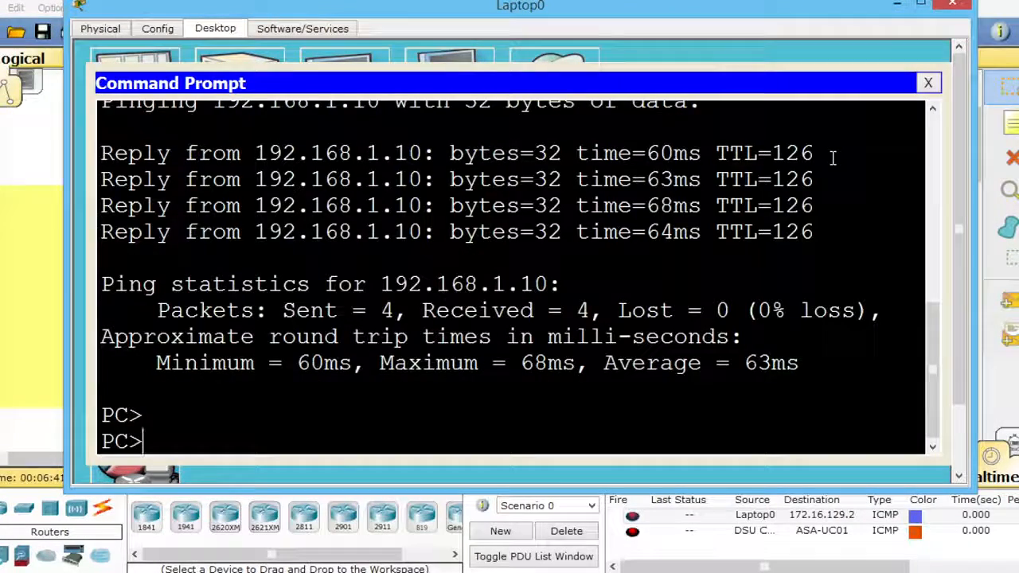
key("Return")
key("Return")
key("Return")
key("Return")
key("Return")
key("Return")
key("Return")
key("Return")
- Ping 192.168.1.10 from Laptop0 and close the laptop's window
type("ping")
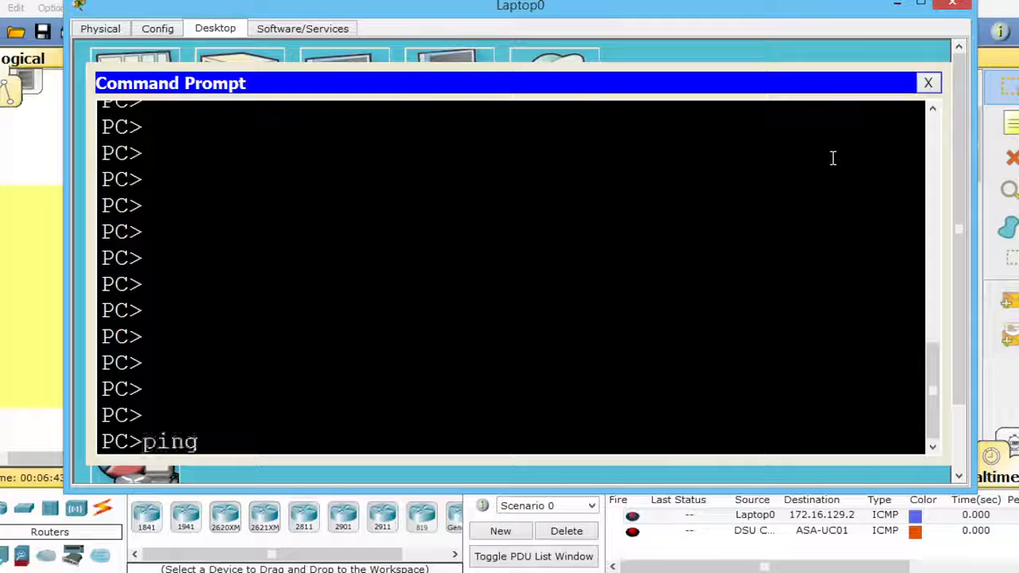
type(" 192.1")
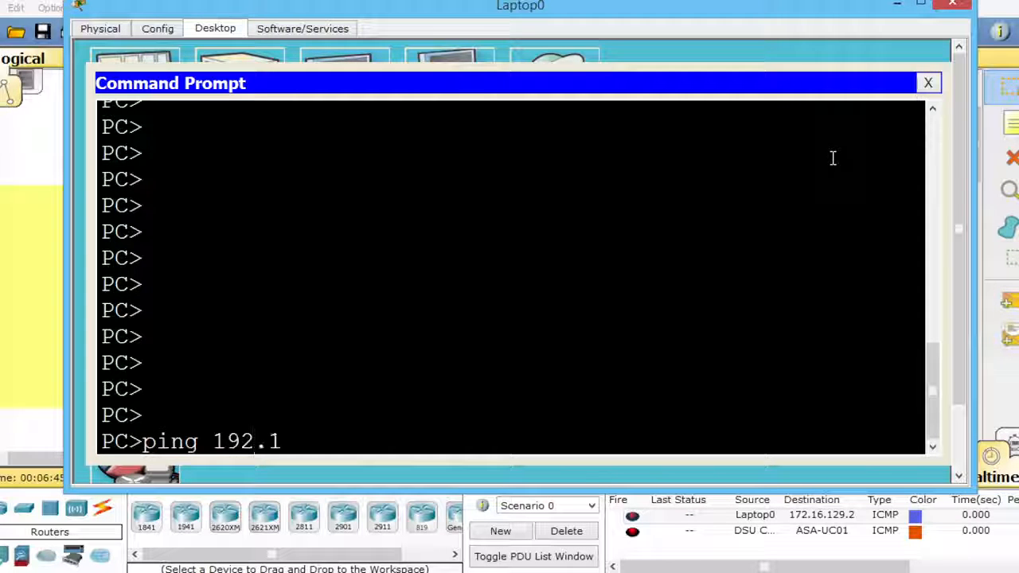
type("68.1.10")
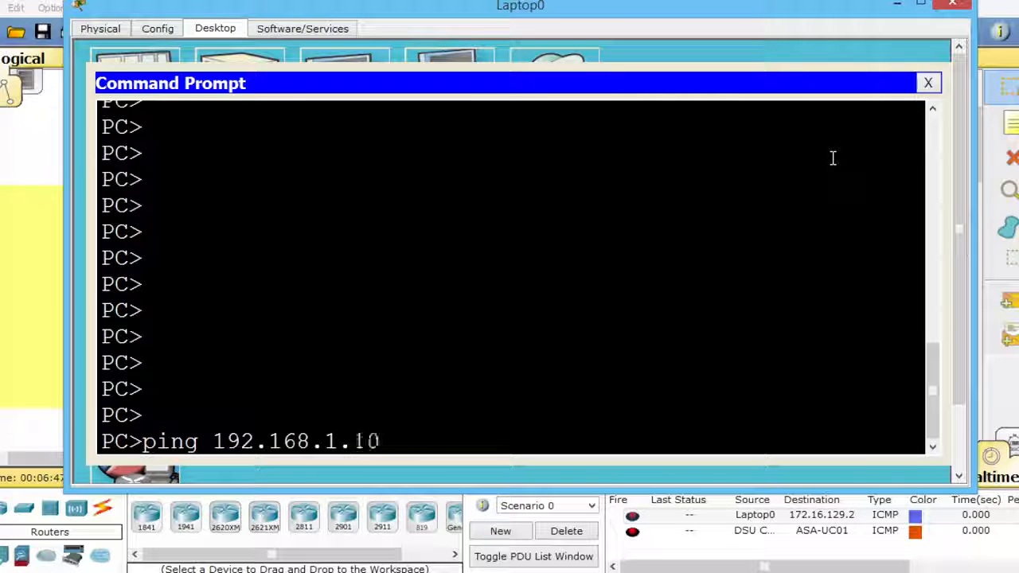
key("Return")
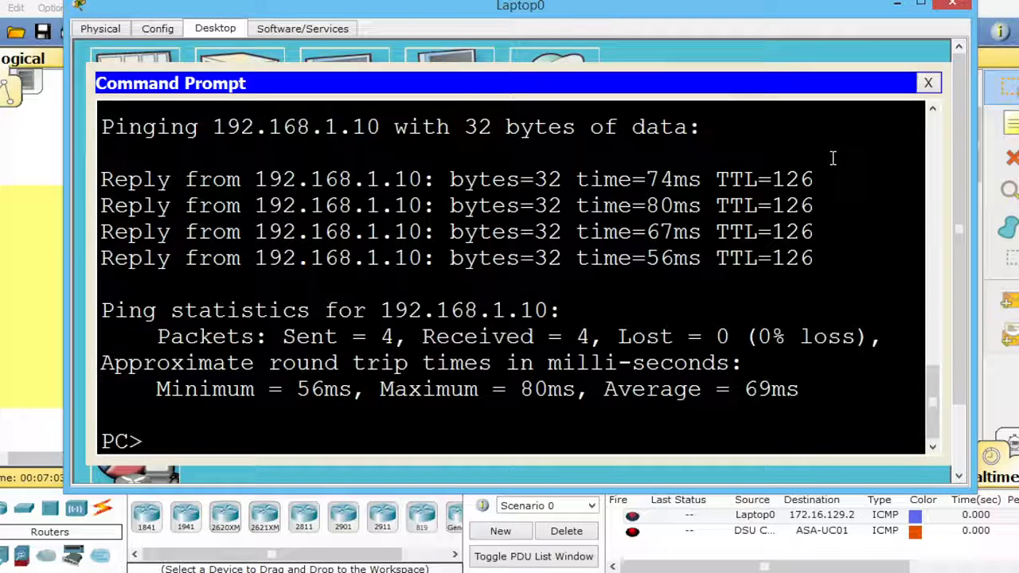
left_click(953, 6)
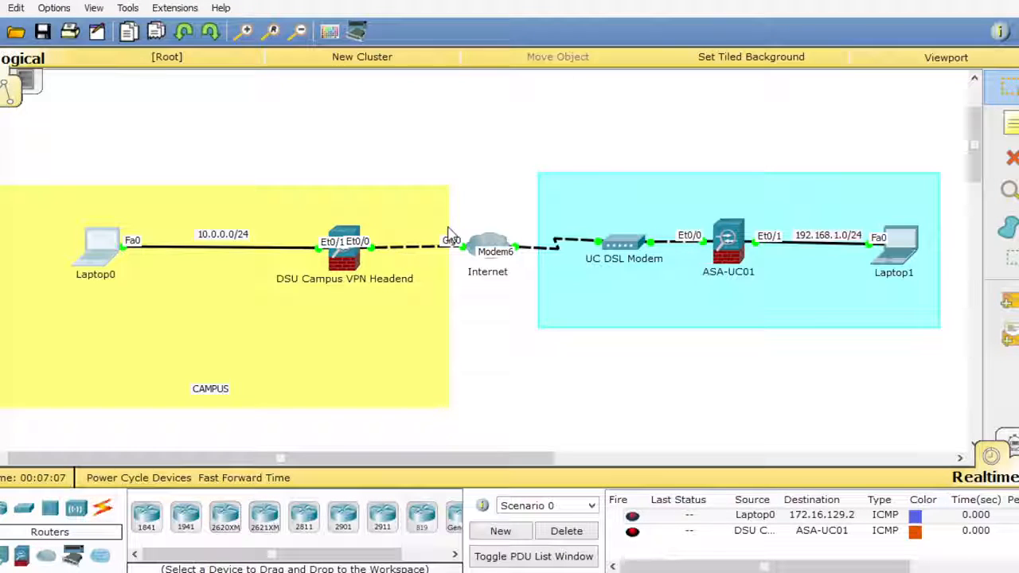
- Reopen the command line of the DSU Campus VPN Headend and exit global configuration mode
left_click(357, 241)
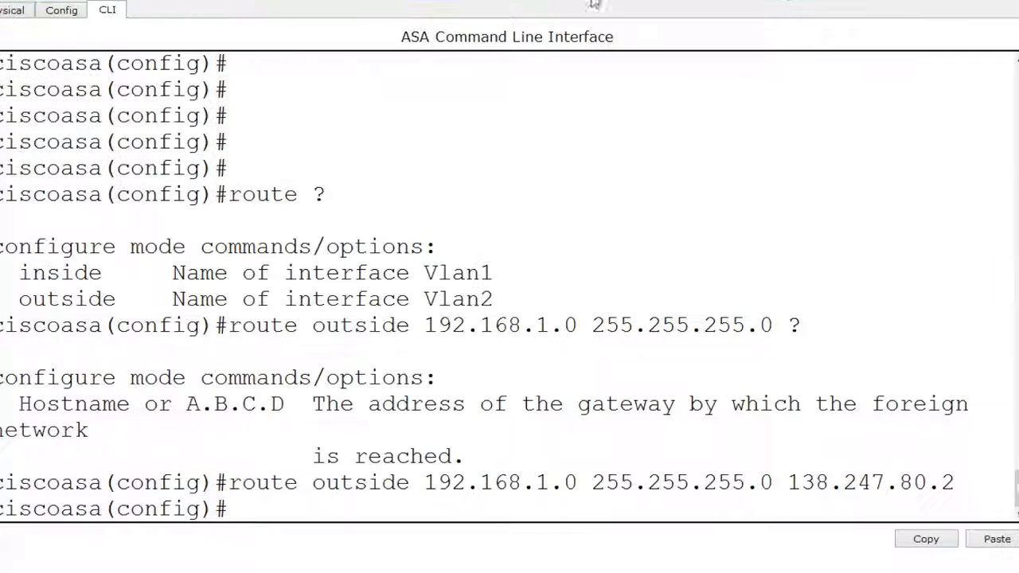
key("Return")
key("Return")
type("ex")
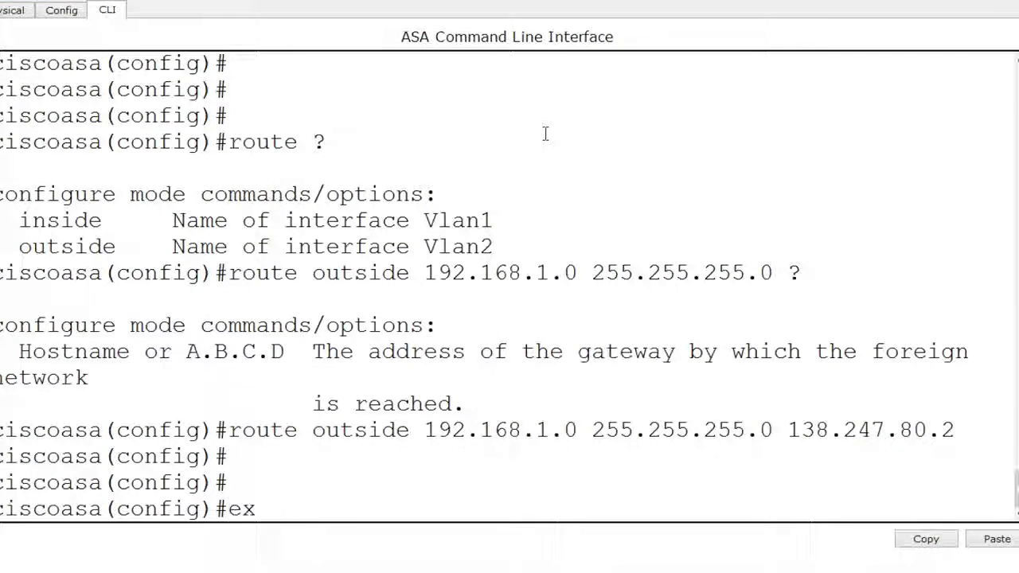
type("it")
key("Return")
key("Return")
key("Return")
key("Return")
key("Return")
key("Return")
key("Return")
key("Return")
key("Return")
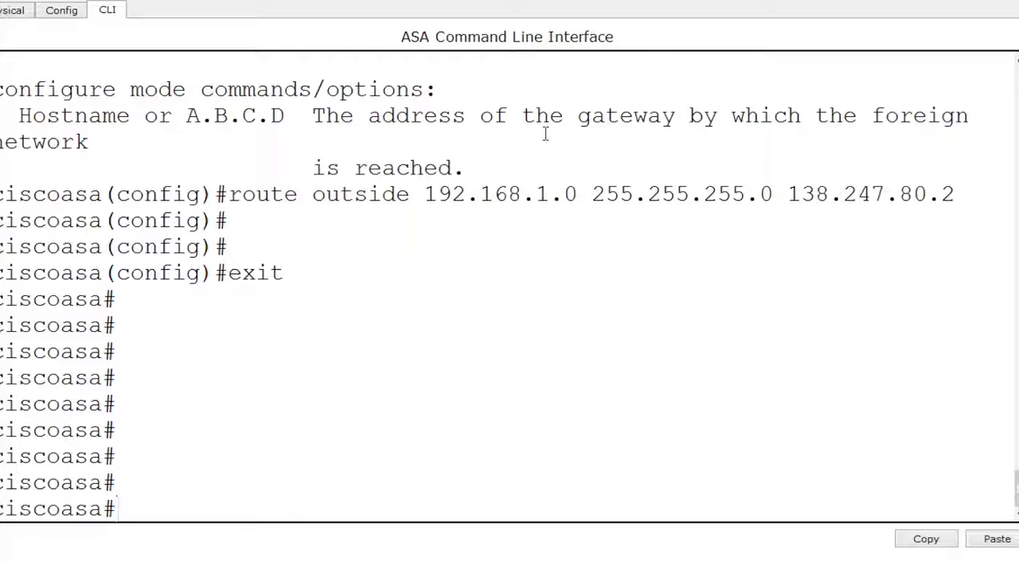
- Run show crypto isakmp sa on the campus ASA and examine the IKE peer's type, role and state
type("show ")
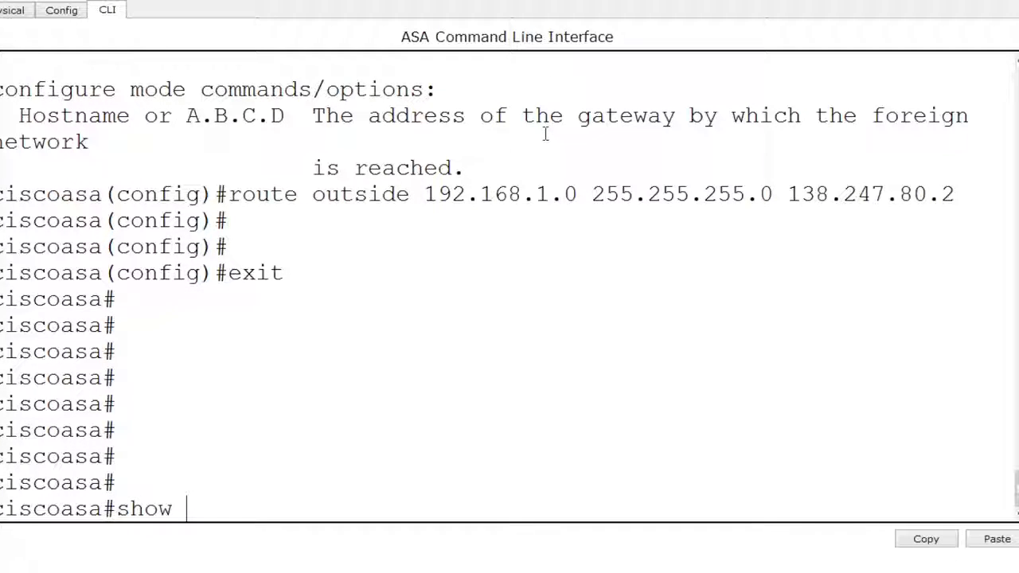
type("crypto isa")
key("Tab")
type("sa")
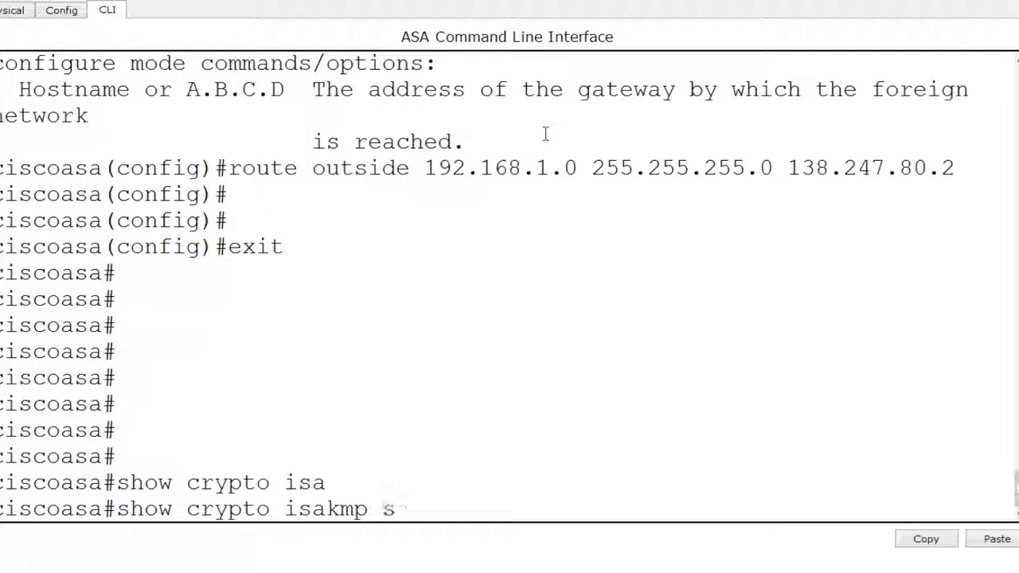
key("Return")
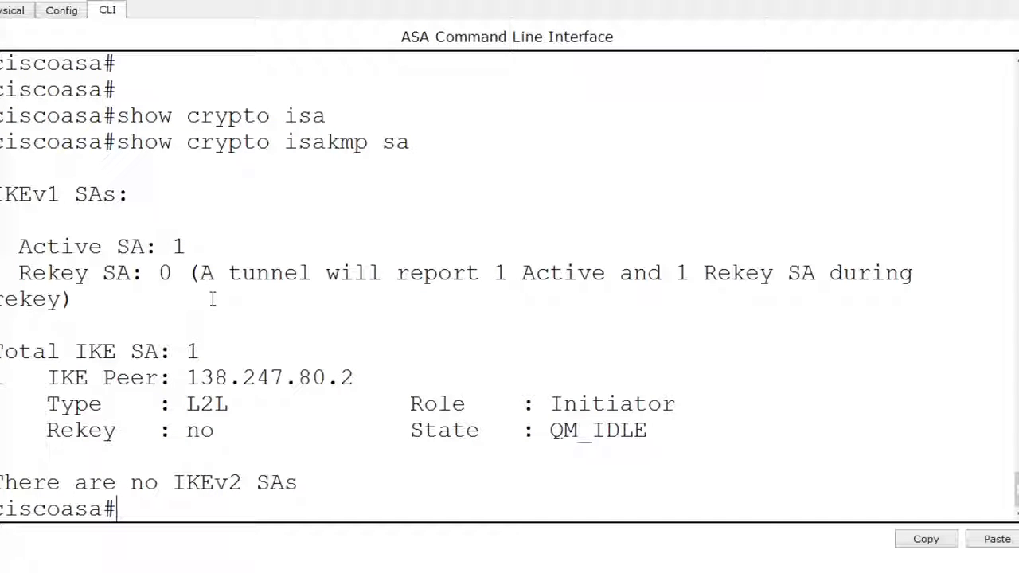
left_click_drag(2, 351, 696, 433)
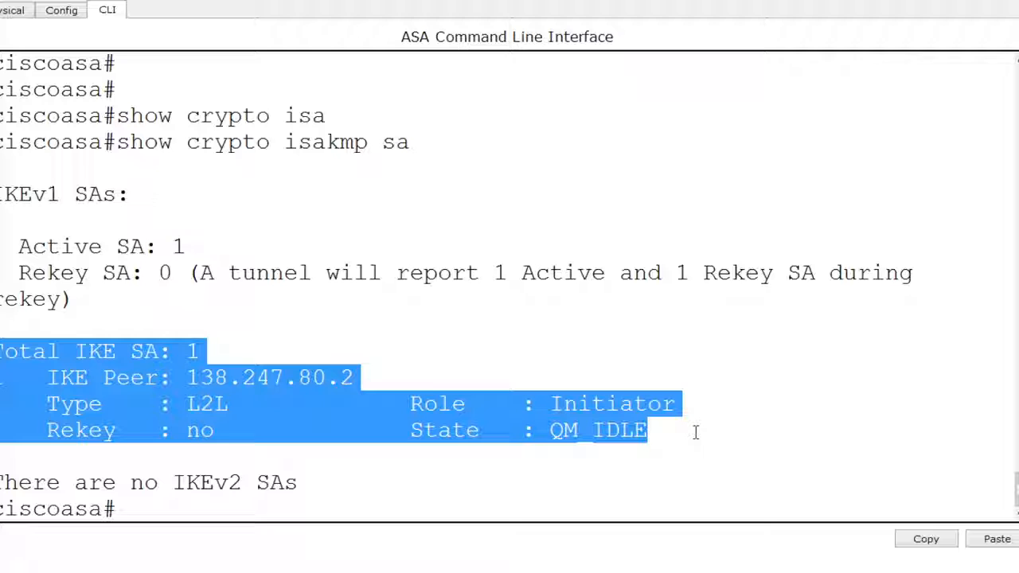
left_click(619, 451)
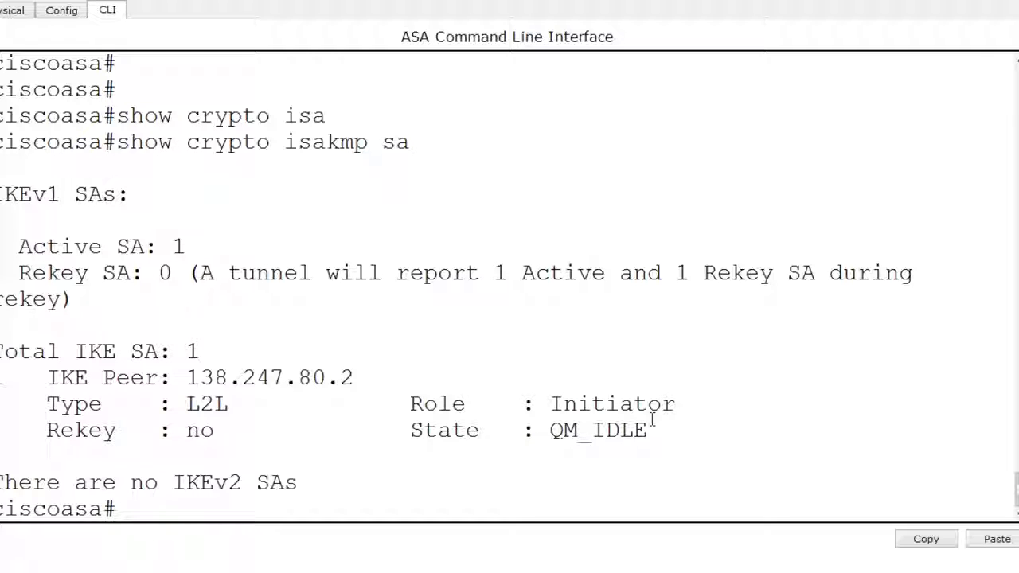
- Run show crypto ipsec sa on the campus ASA to display the IPsec security associations
key("Return")
key("Return")
key("Return")
key("Return")
key("Return")
key("Return")
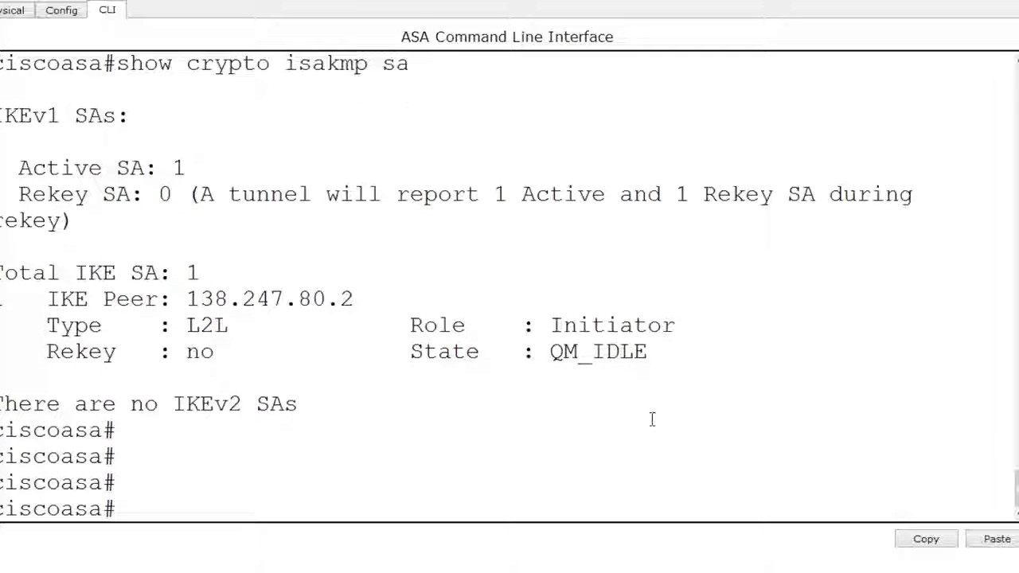
type("show cryp")
key("Tab")
type("ipsec sa")
key("Tab")
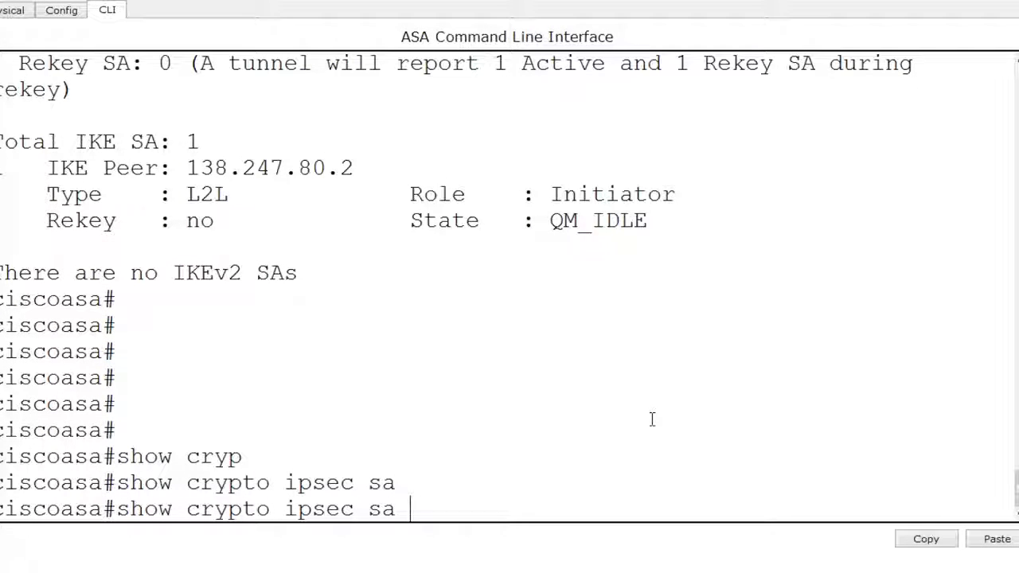
key("Return")
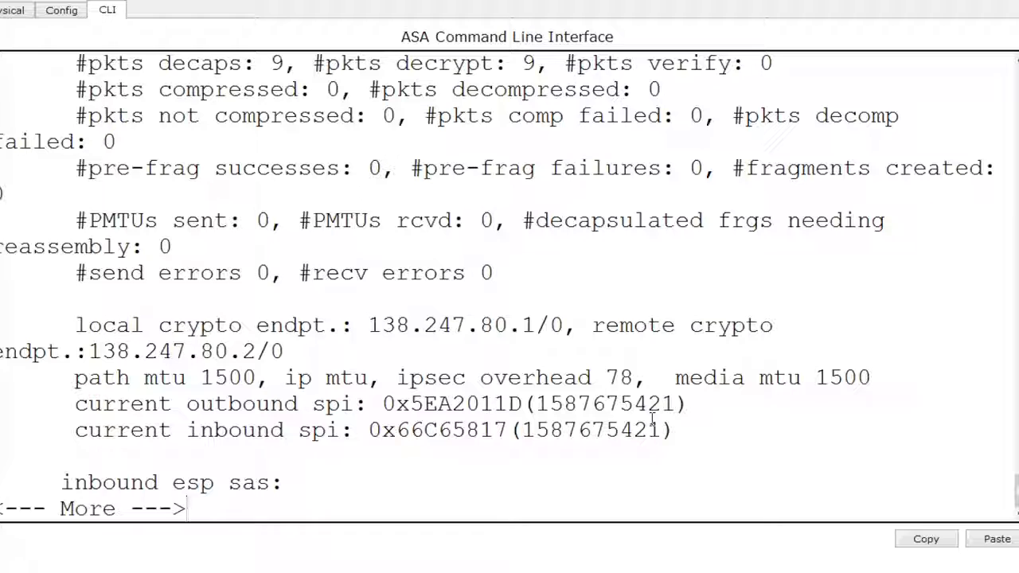
- Examine the packet decryption counter in the IPsec output and put the campus ASA's window away
scroll(701, 354, "up", 2)
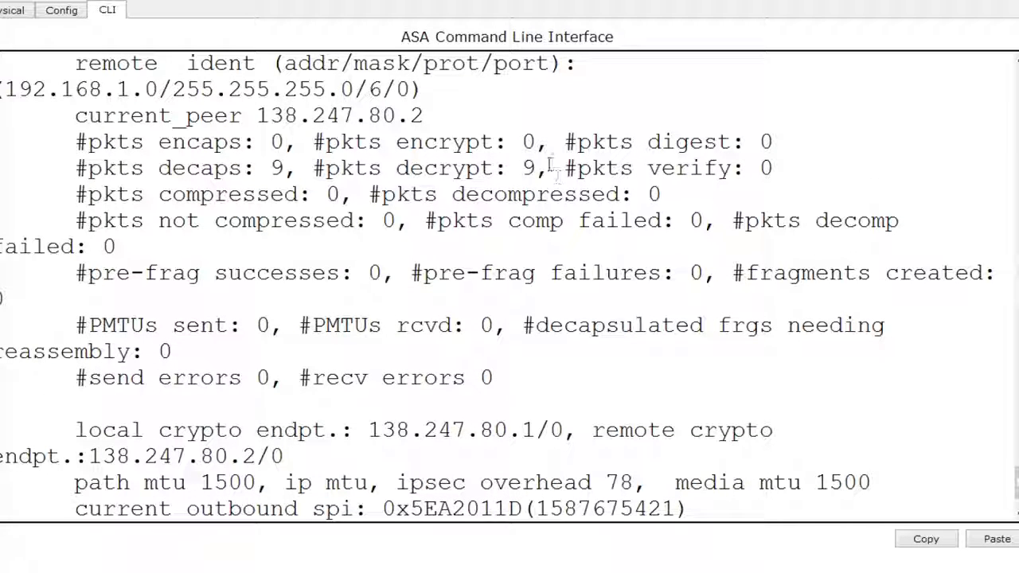
left_click_drag(524, 168, 326, 174)
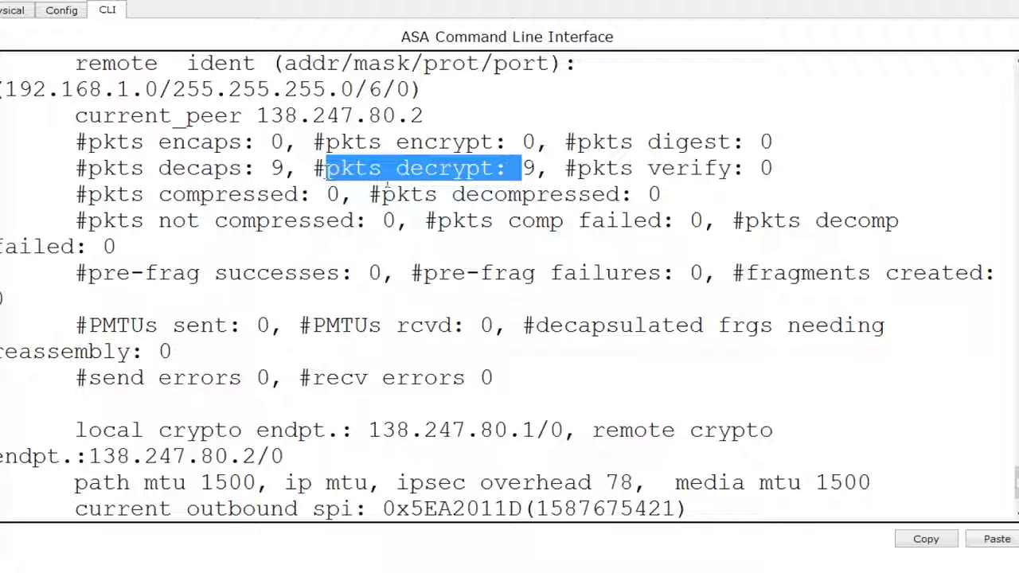
left_click_drag(1017, 483, 1008, 507)
left_click(978, 476)
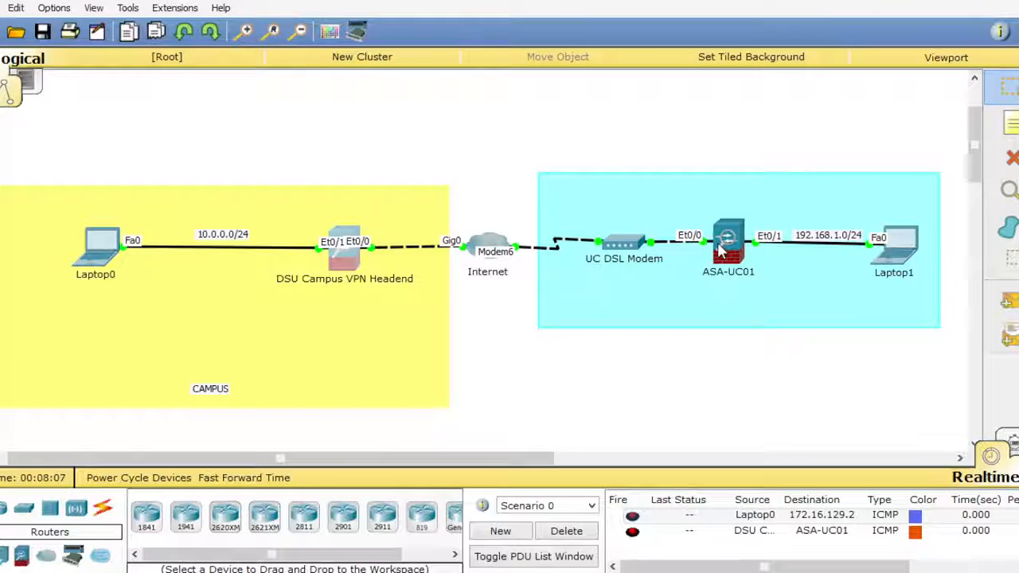
mouse_move(720, 251)
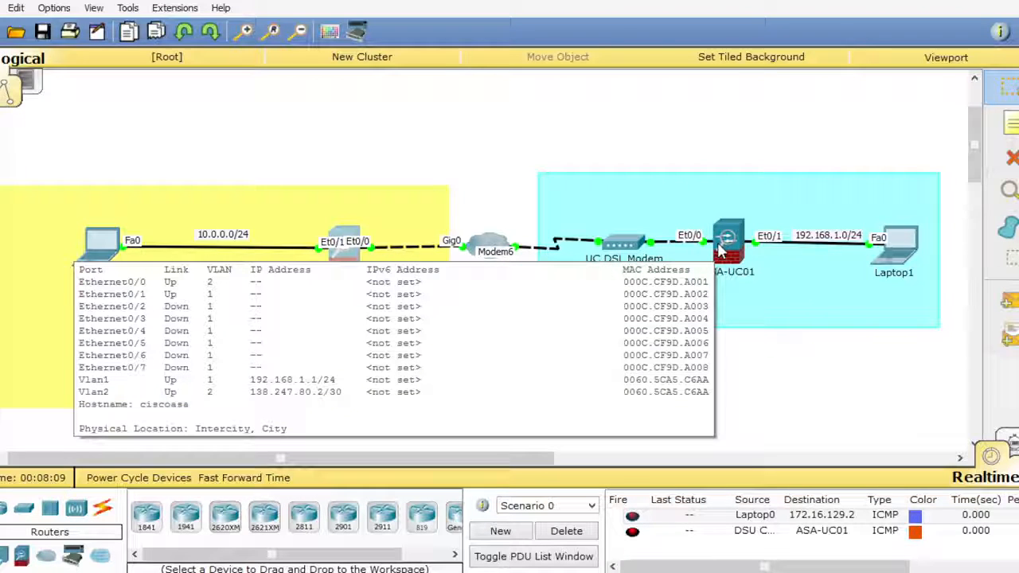